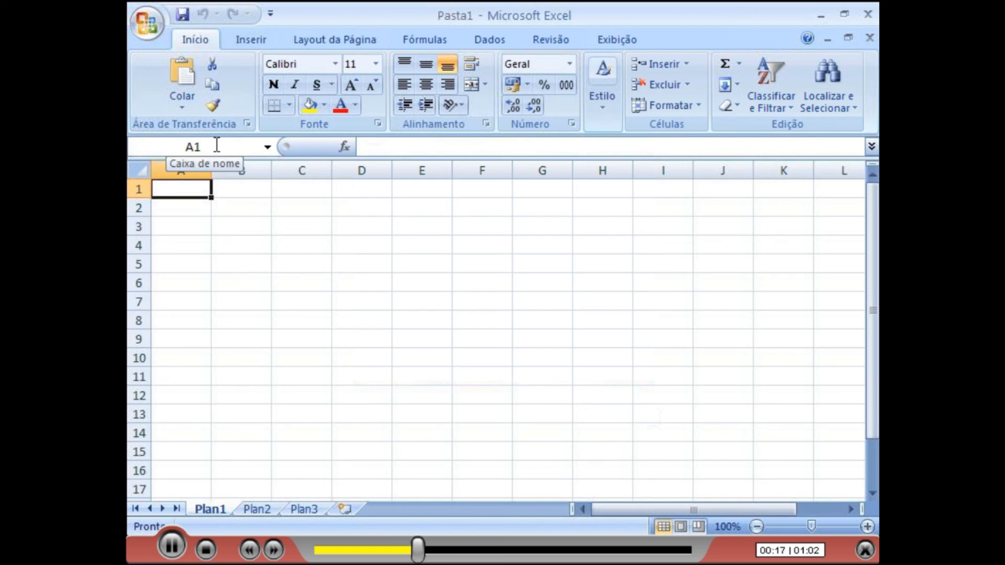
# Step: Select individual cells B1, C1, A1, B8 and B5 one after another to examine how cell references work
pyautogui.click(246, 191)
pyautogui.click(300, 194)
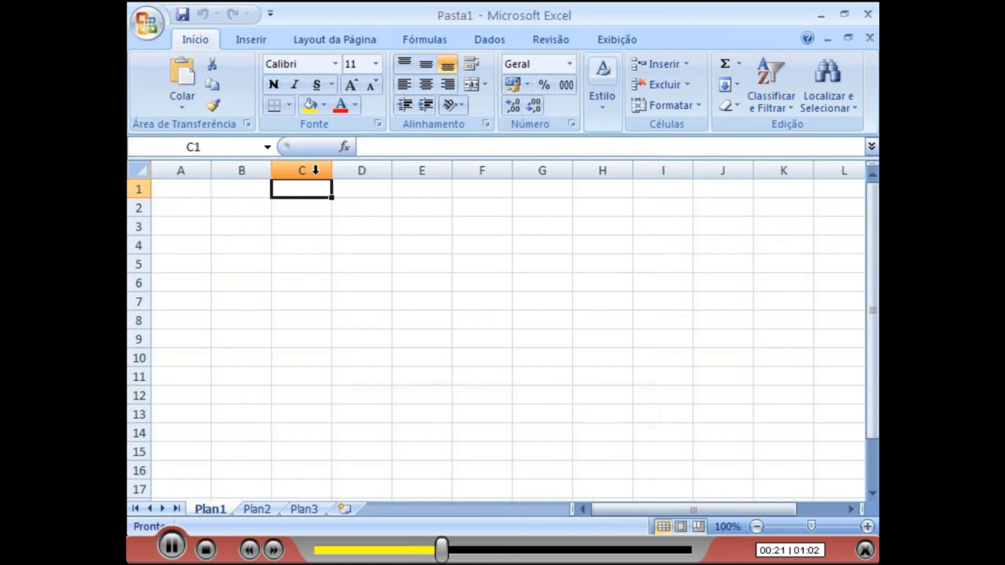
pyautogui.click(198, 192)
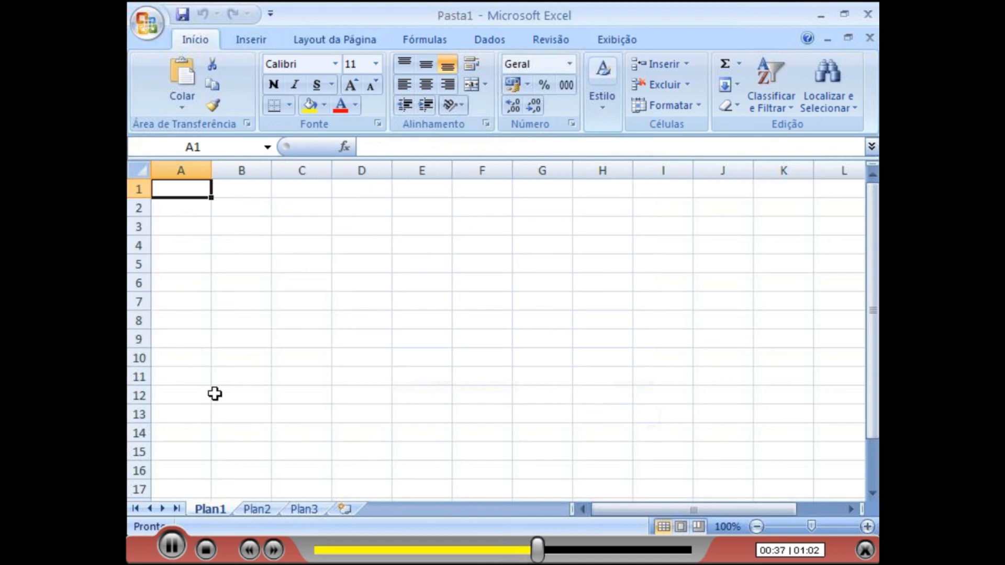
pyautogui.click(250, 320)
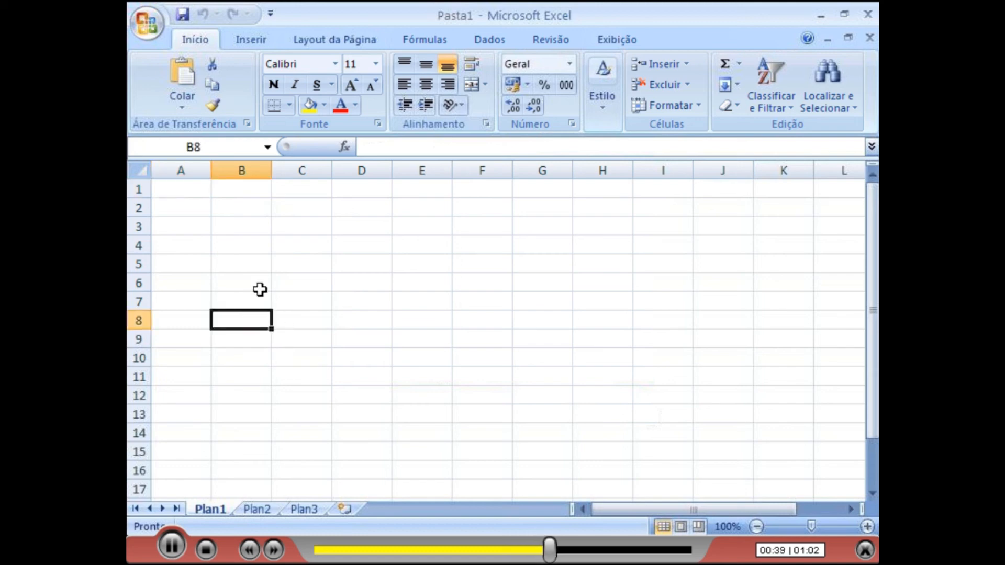
pyautogui.click(252, 268)
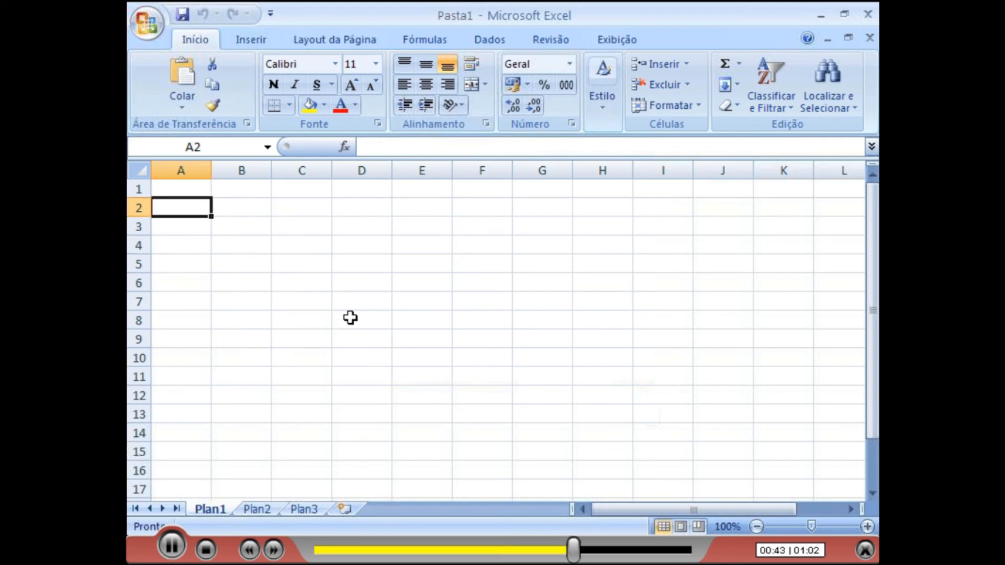
# Step: Switch between the Plan1, Plan2 and Plan3 worksheets to view each one, finishing on Plan3
pyautogui.click(264, 510)
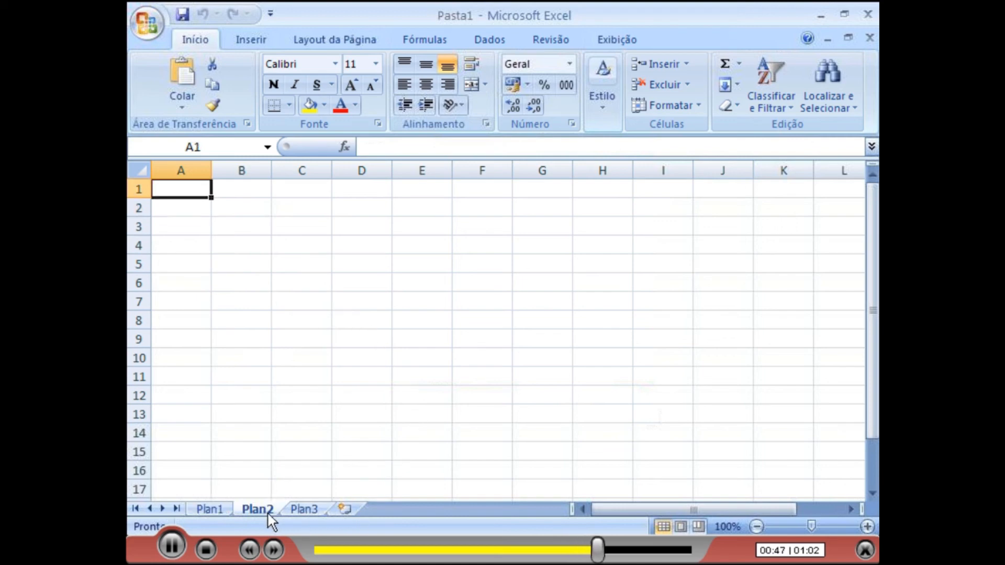
pyautogui.click(308, 510)
pyautogui.click(221, 511)
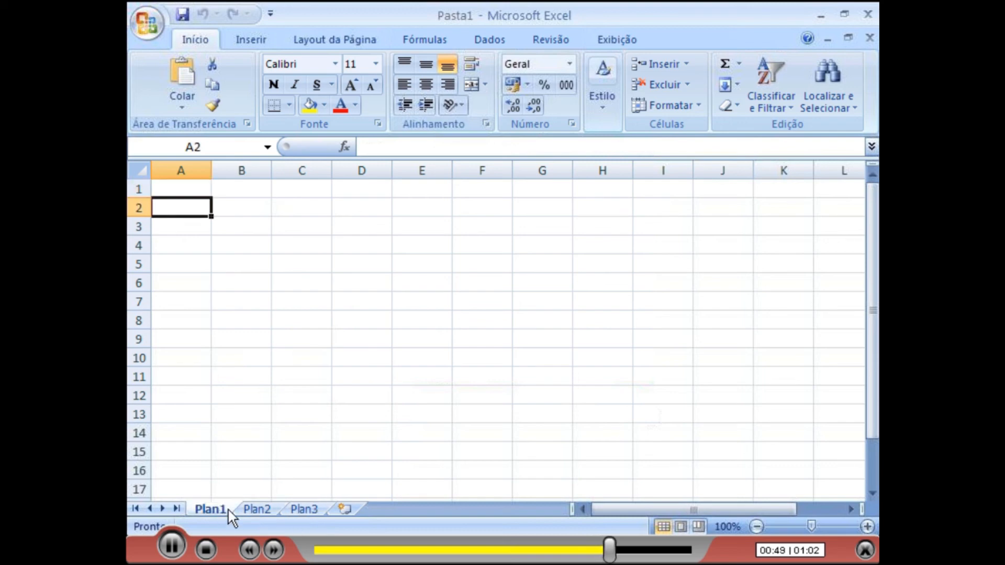
pyautogui.click(258, 507)
pyautogui.click(298, 507)
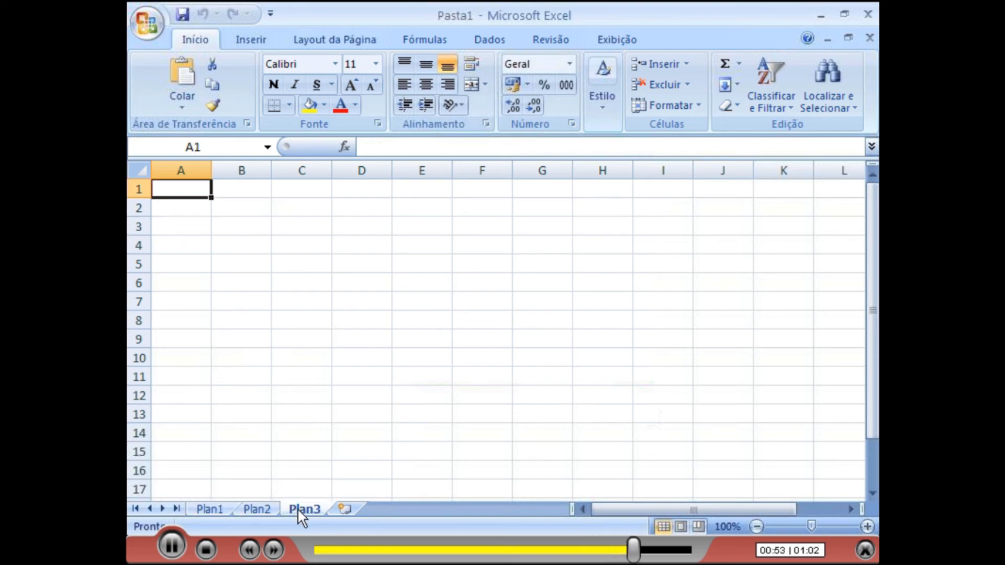
# Step: Try the zoom on the Plan3 worksheet by reducing it, enlarging it to 110% and returning to 100%
pyautogui.click(756, 527)
pyautogui.click(868, 526)
pyautogui.click(868, 527)
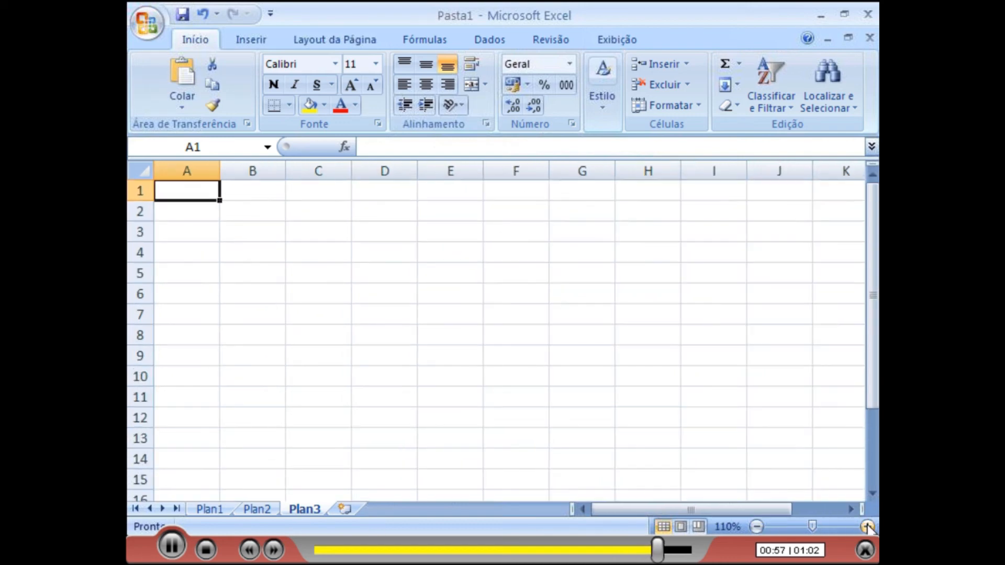
pyautogui.click(756, 527)
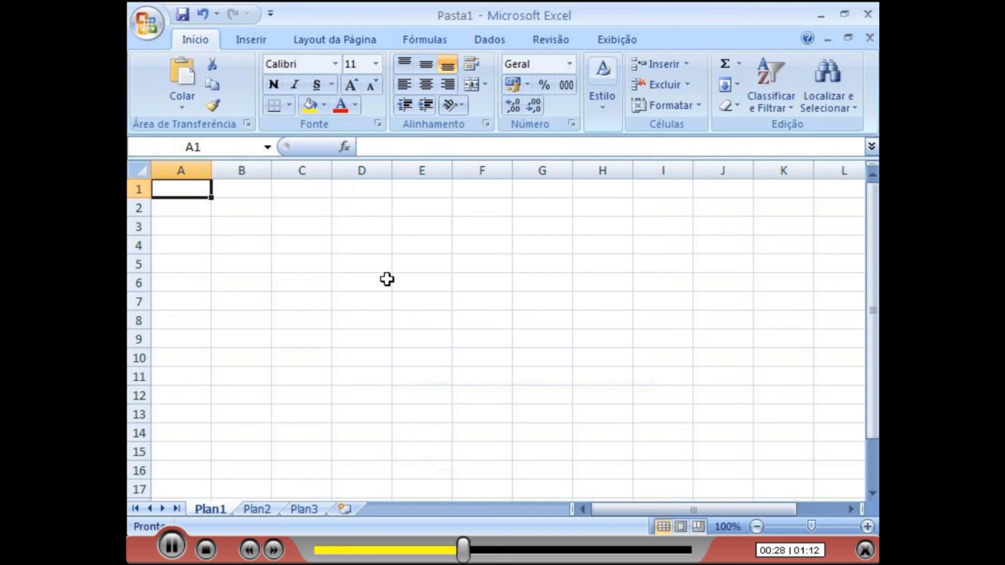
# Step: Cycle repeatedly through the workbook's three worksheets to examine how they are organized
pyautogui.click(254, 510)
pyautogui.click(299, 511)
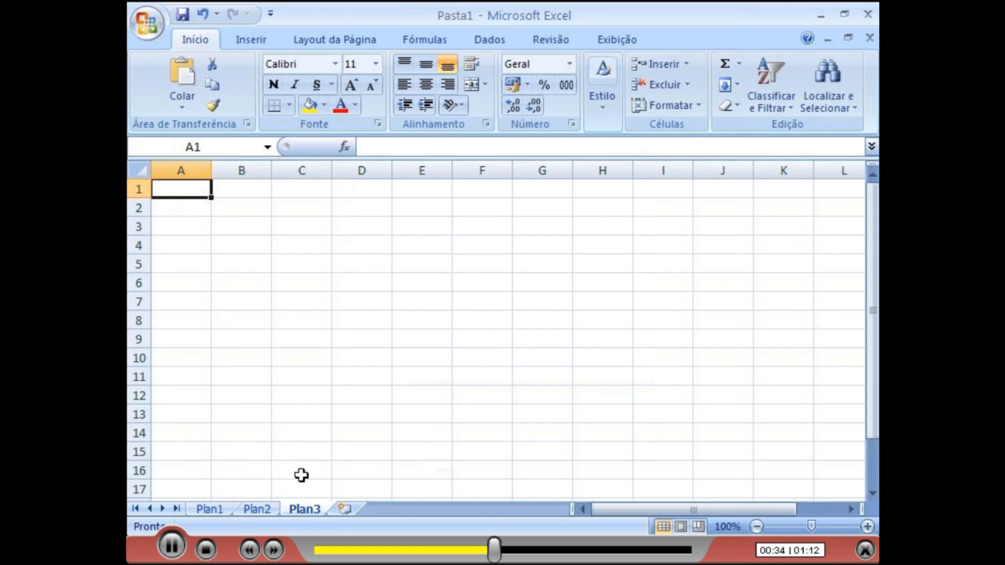
pyautogui.click(221, 509)
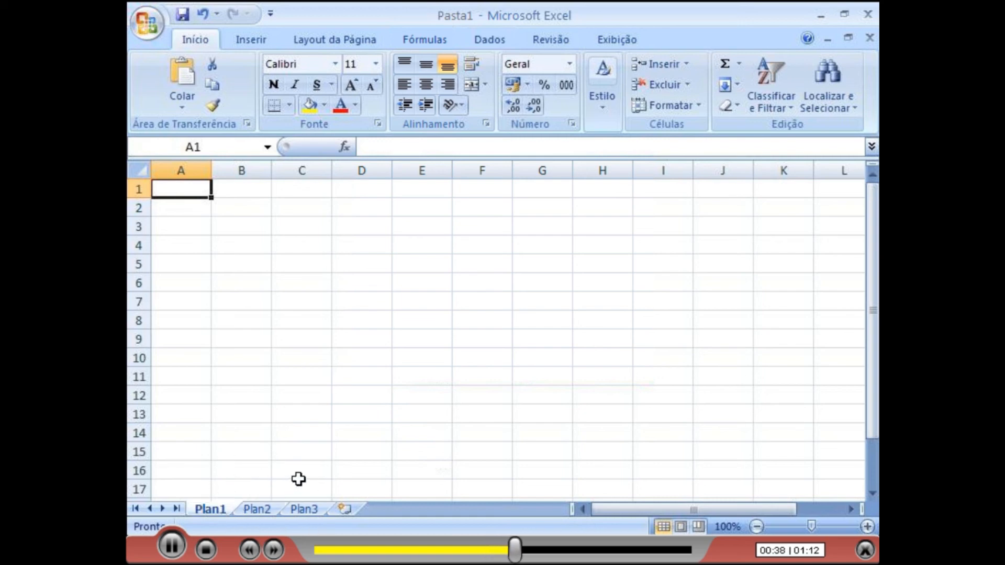
pyautogui.click(262, 510)
pyautogui.click(298, 509)
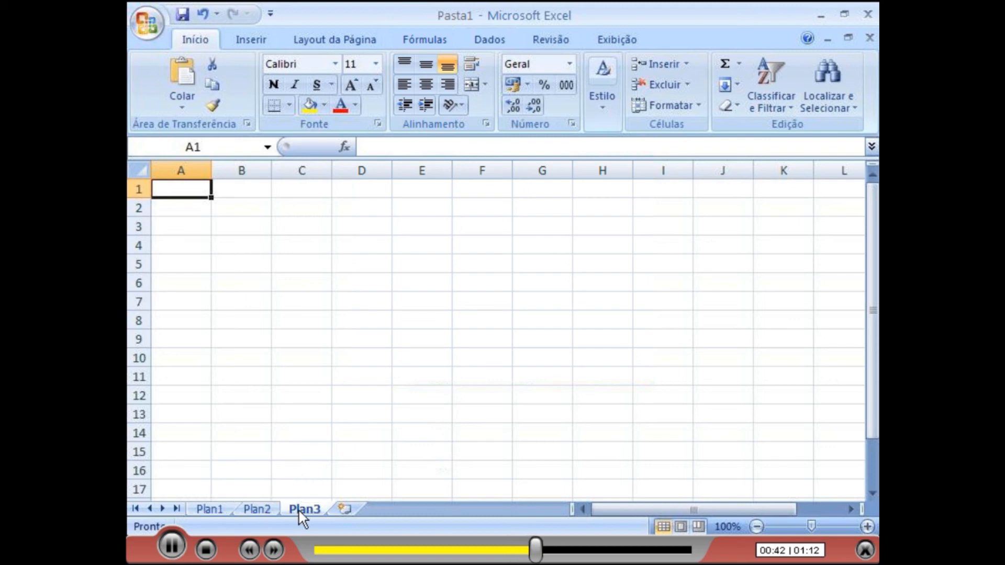
pyautogui.click(209, 510)
pyautogui.click(259, 510)
pyautogui.click(291, 510)
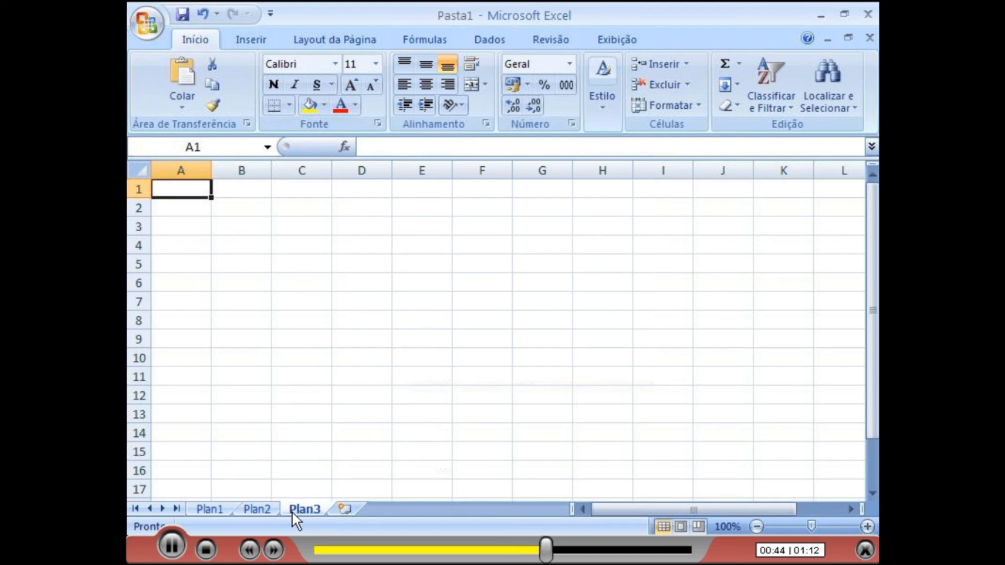
# Step: Rename the Plan1 worksheet to "Planilha 1" and move it between Plan2 and Plan3
pyautogui.click(215, 510)
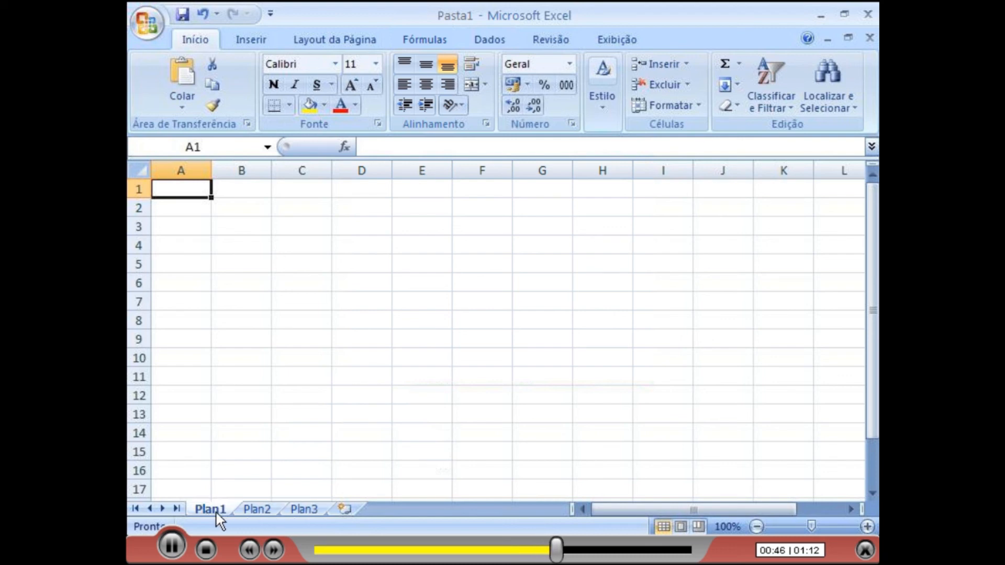
pyautogui.doubleClick(216, 508)
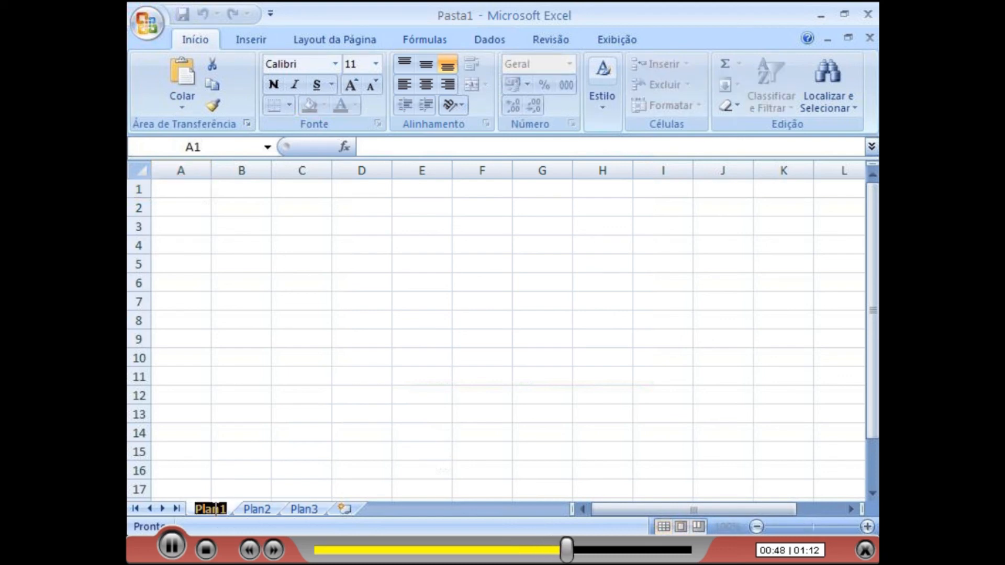
pyautogui.write('Planilha')
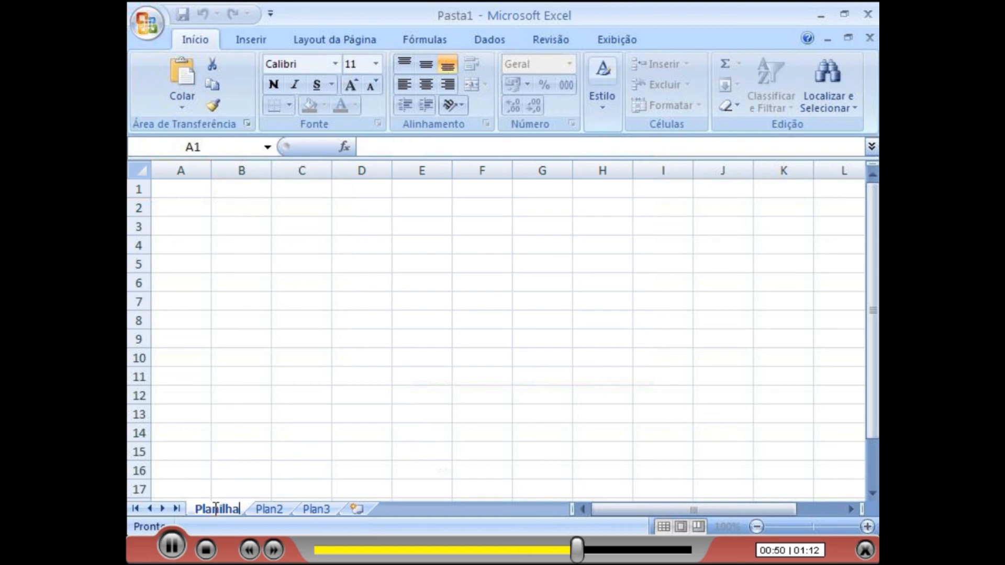
pyautogui.write(' 1')
pyautogui.press('Return')
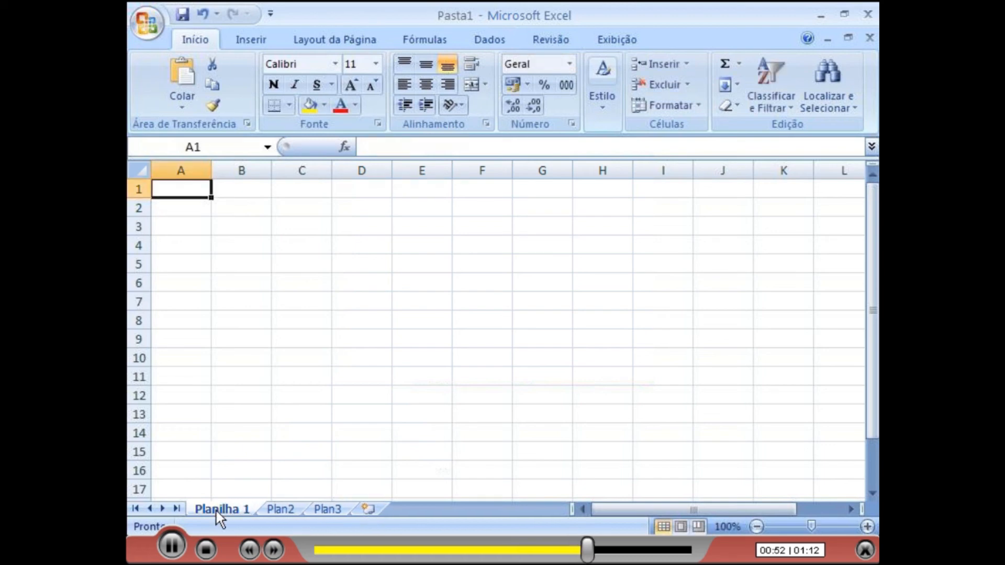
pyautogui.moveTo(228, 509); pyautogui.dragTo(319, 509)
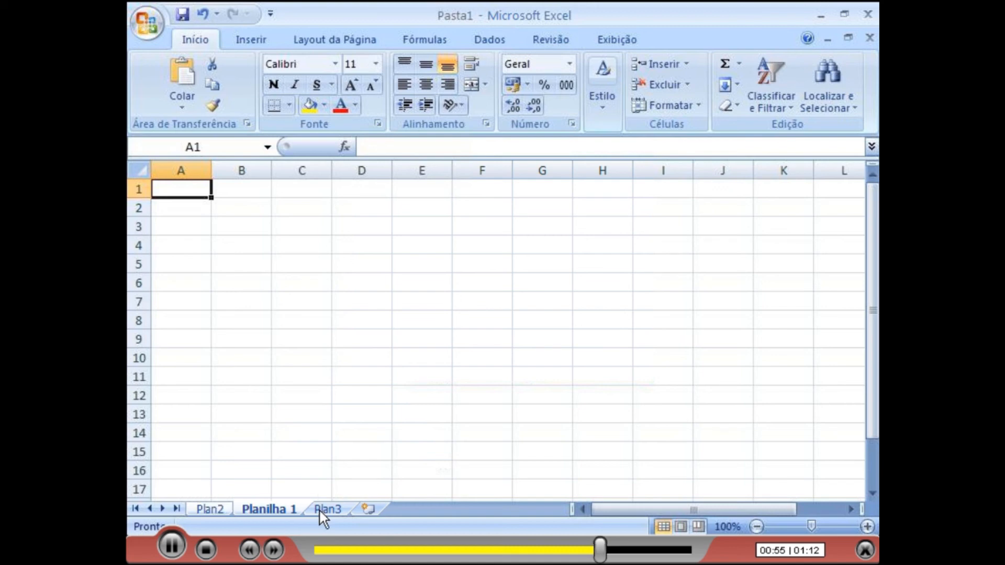
# Step: Insert a new worksheet after Plan3 and delete it again
pyautogui.click(373, 511)
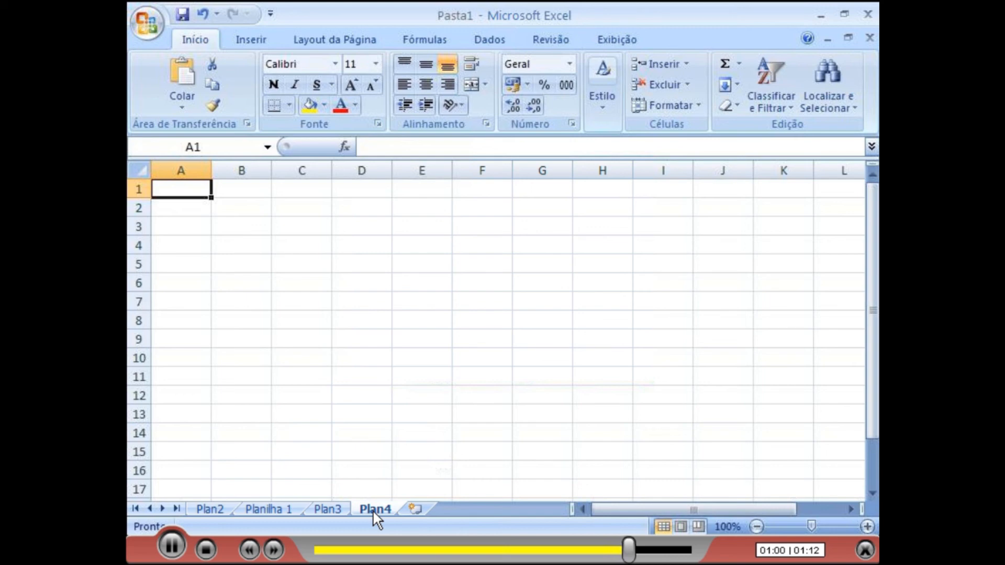
pyautogui.rightClick(375, 510)
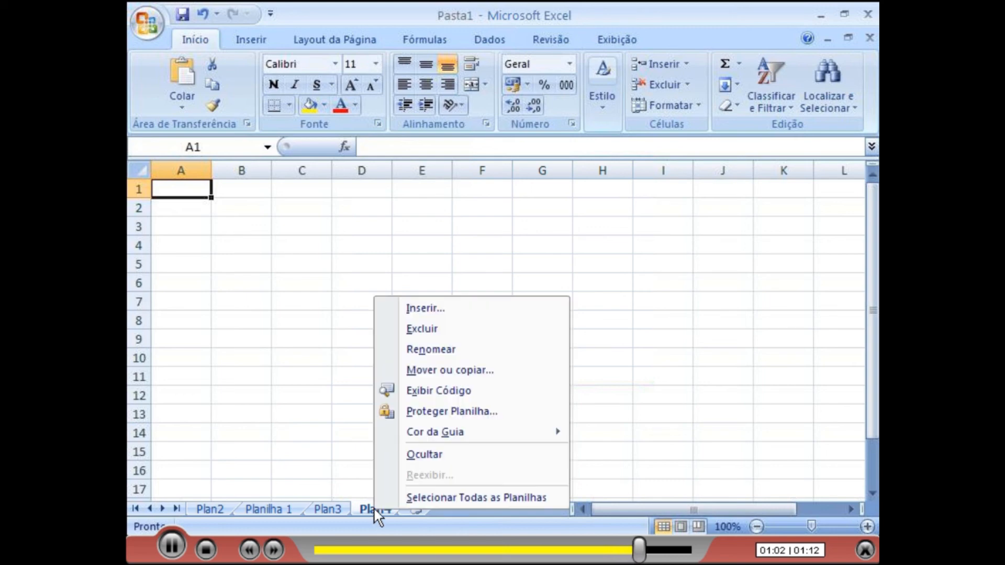
pyautogui.click(444, 332)
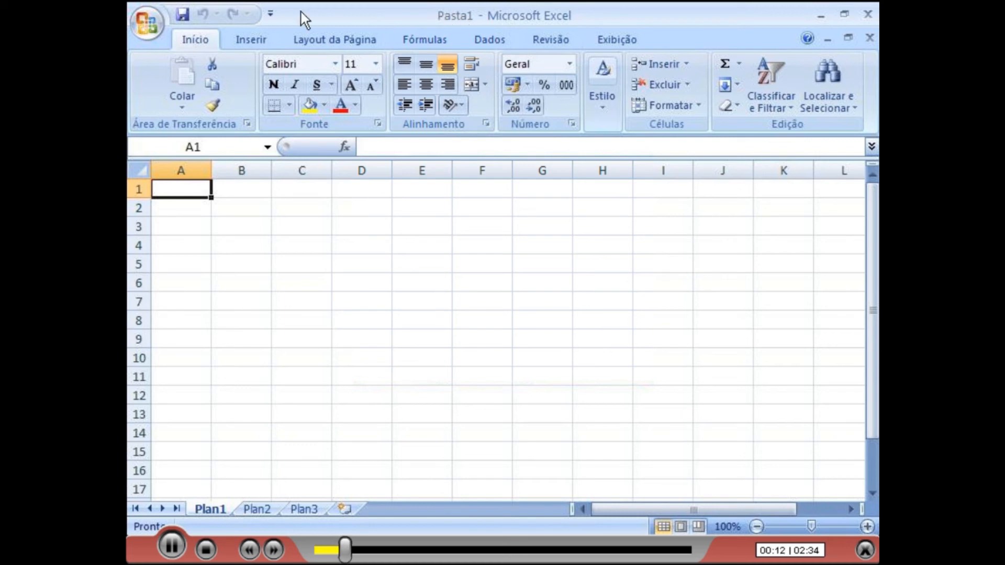
# Step: Create a new blank workbook from the "Pasta de trabalho em branco" template
pyautogui.click(142, 27)
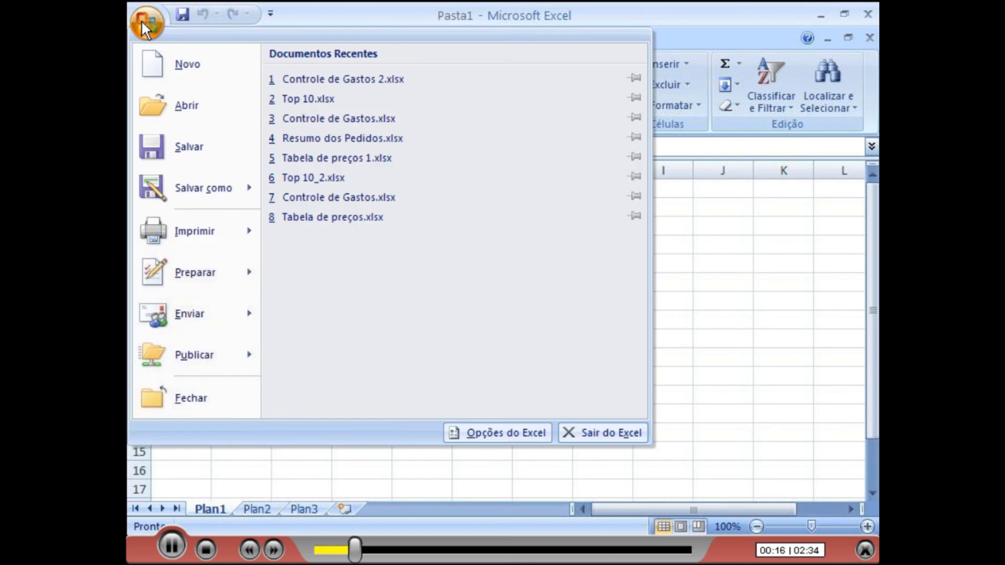
pyautogui.click(160, 68)
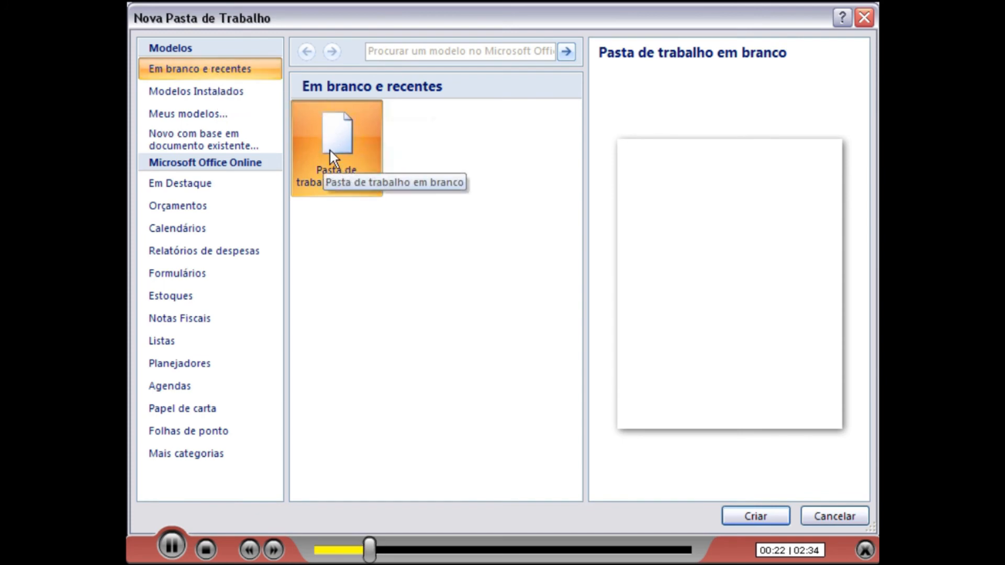
pyautogui.click(754, 516)
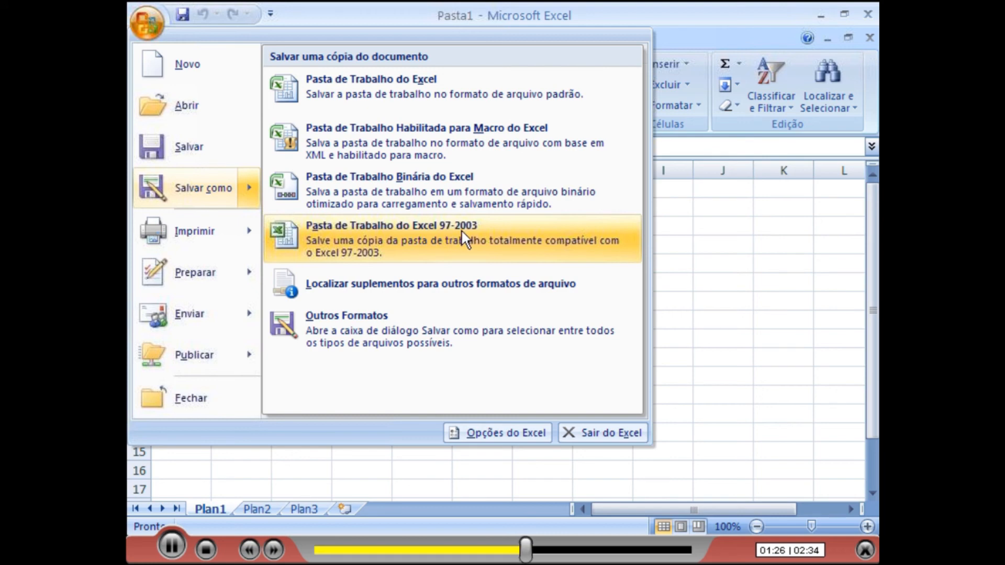
# Step: Save the workbook as Pasta1.xlsx in Meus documentos, using the standard Excel workbook format
pyautogui.click(435, 89)
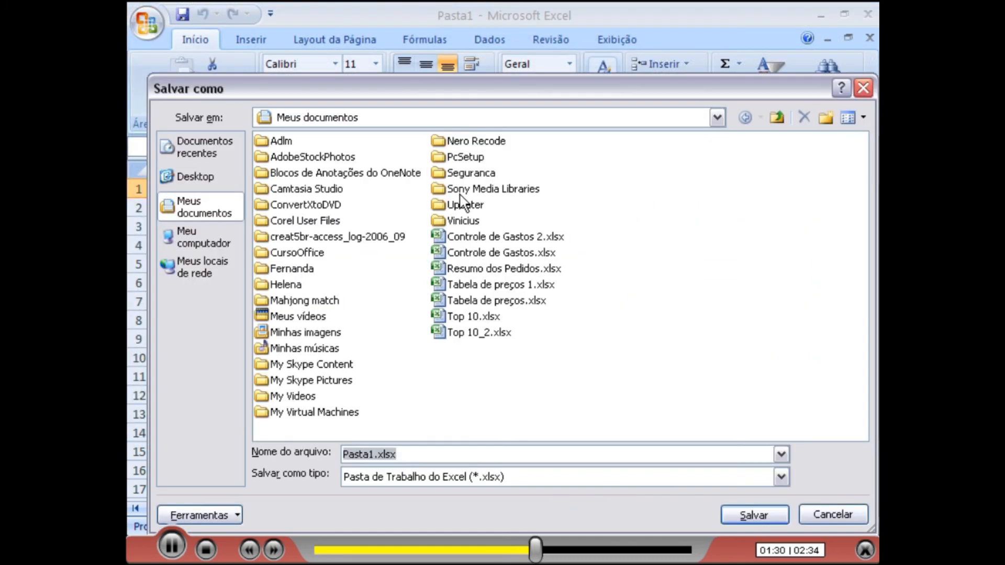
pyautogui.click(376, 453)
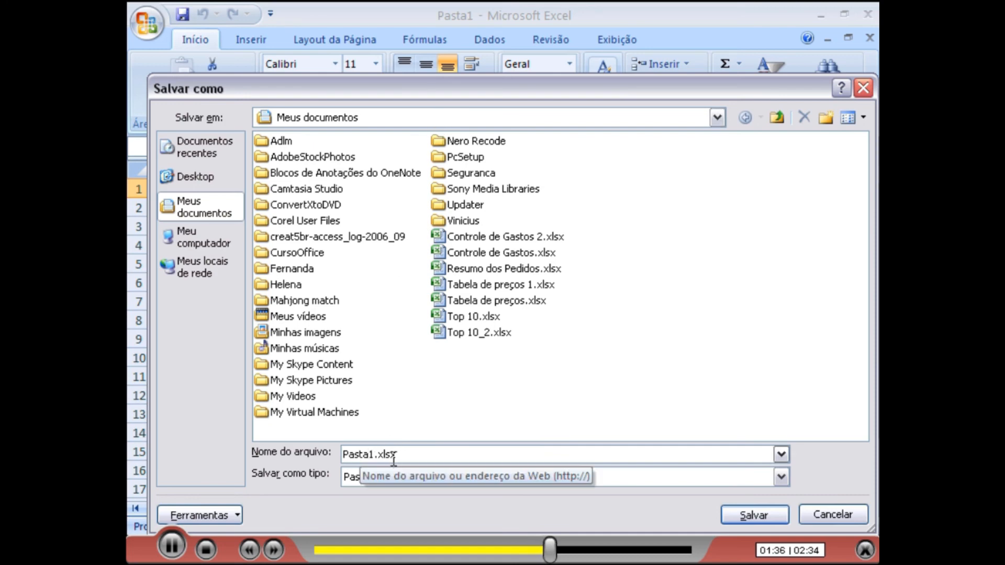
pyautogui.doubleClick(367, 455)
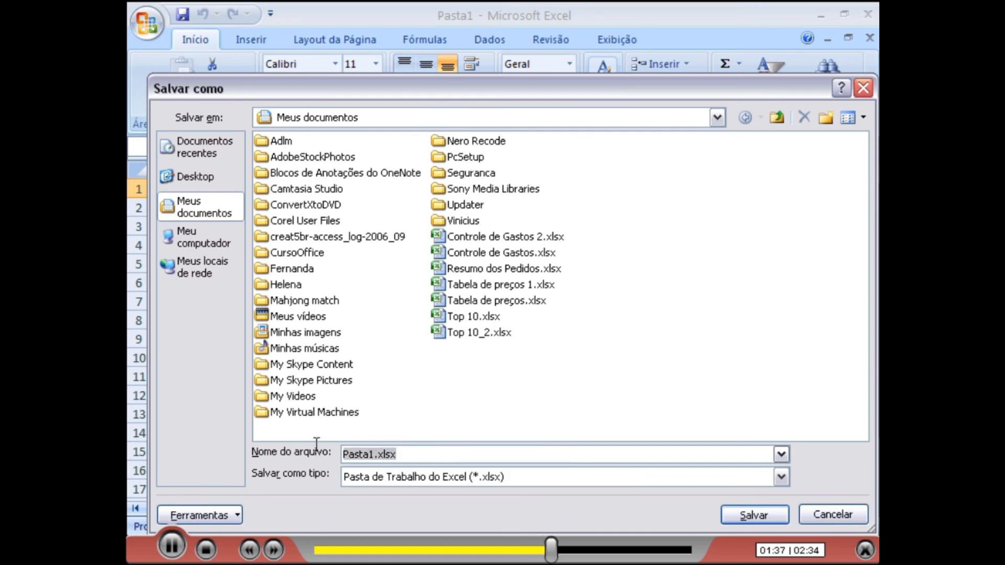
pyautogui.click(753, 516)
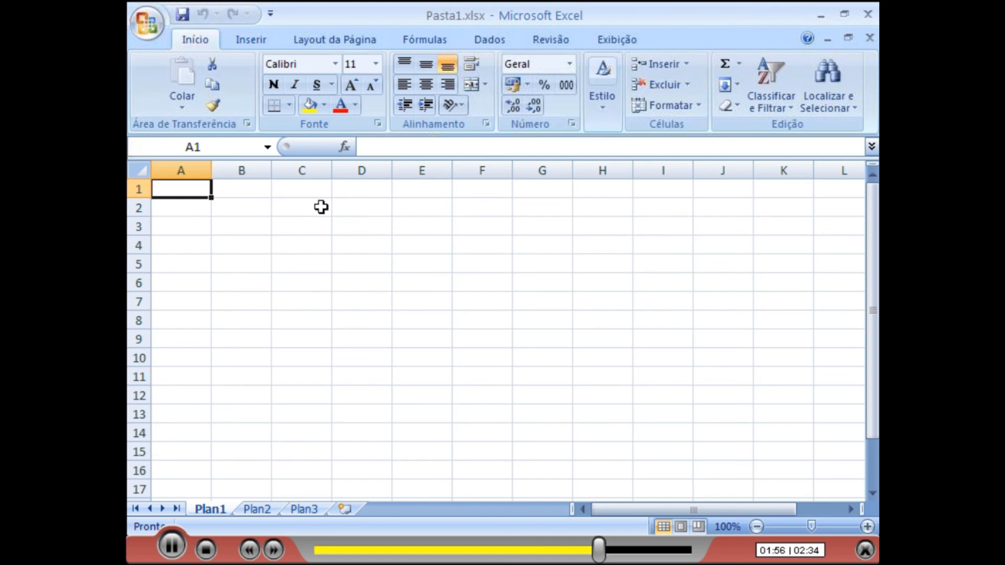
# Step: Open the Controle de Gastos 2.xlsx workbook from the personal documents folder
pyautogui.click(146, 23)
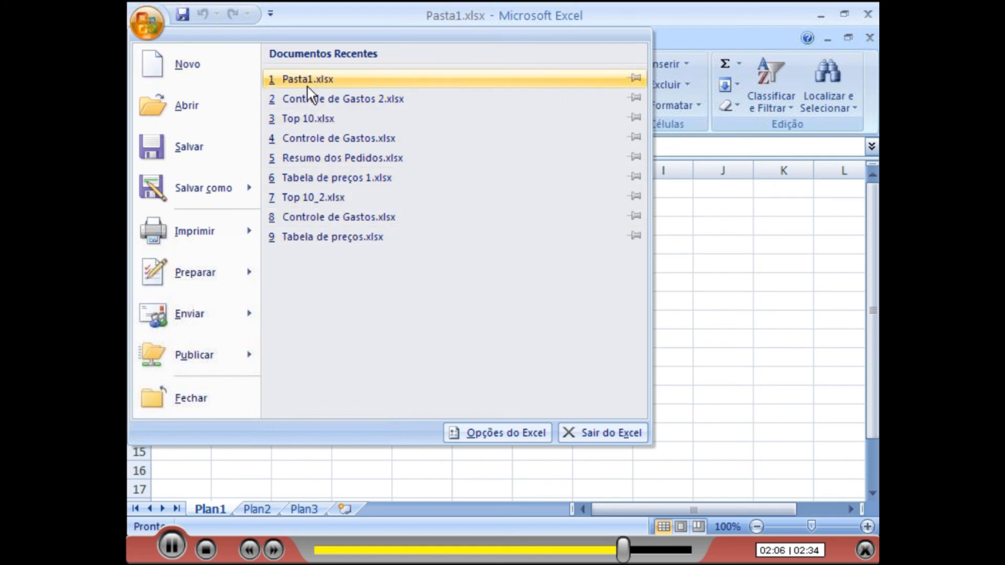
pyautogui.click(190, 111)
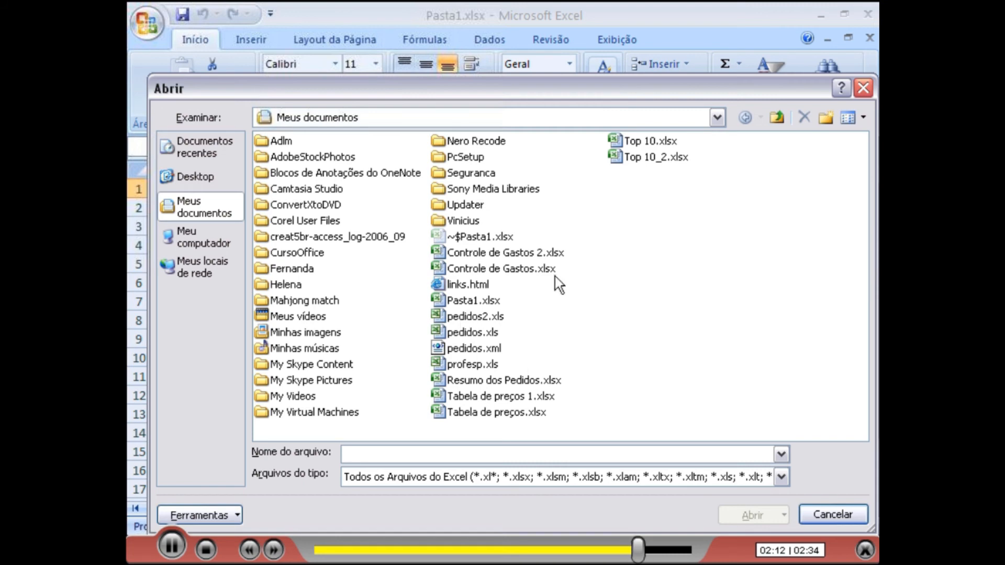
pyautogui.click(504, 253)
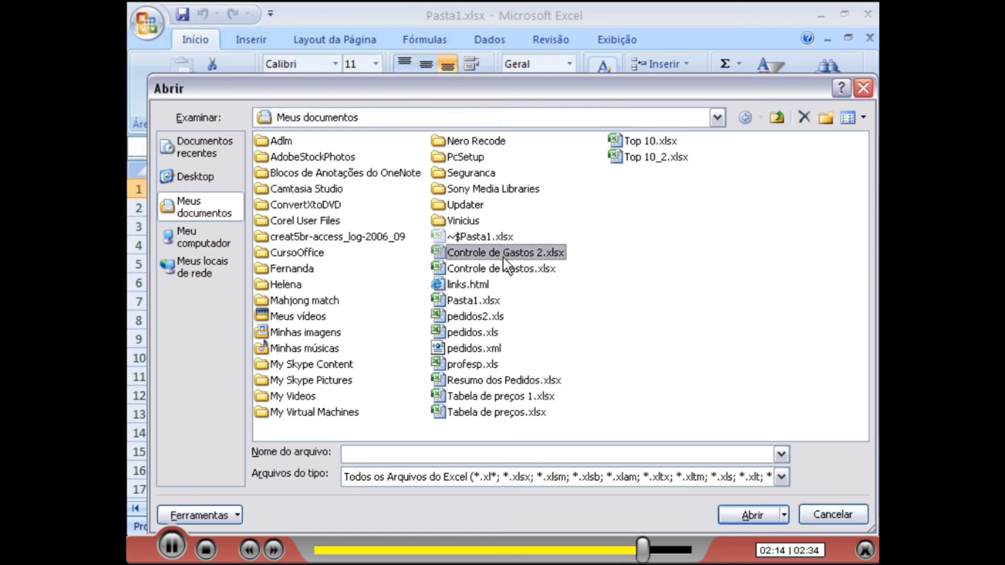
pyautogui.click(535, 116)
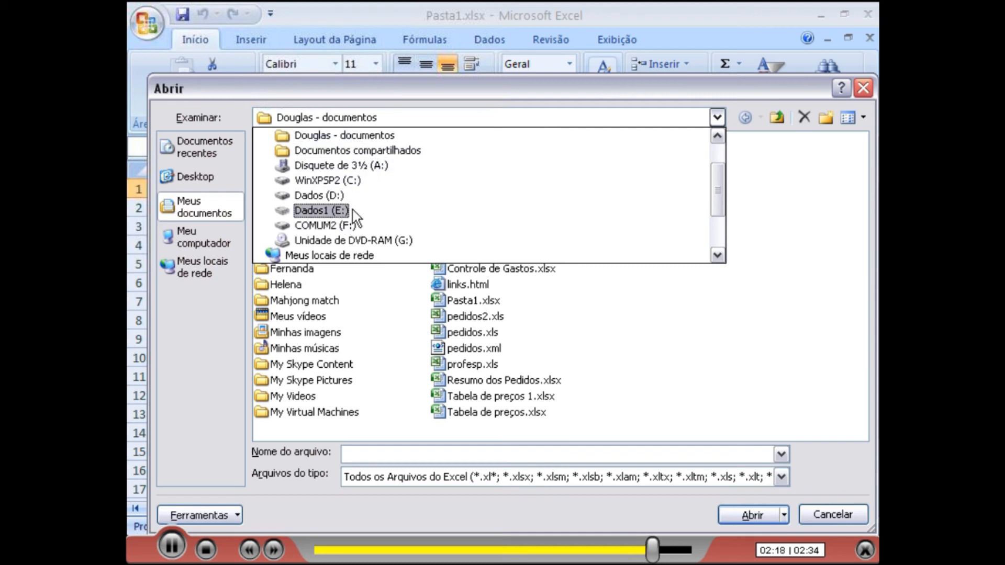
pyautogui.click(417, 137)
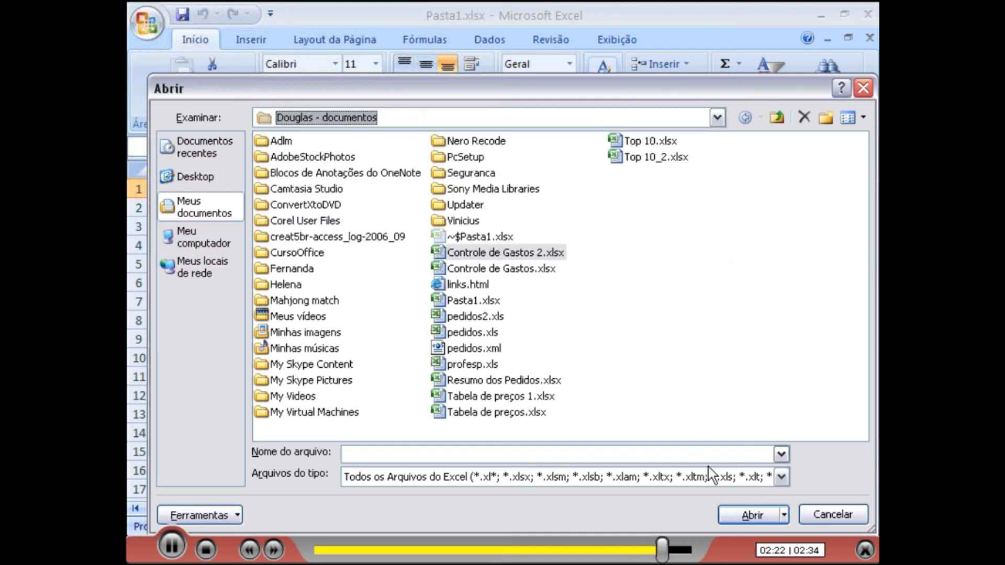
pyautogui.click(752, 515)
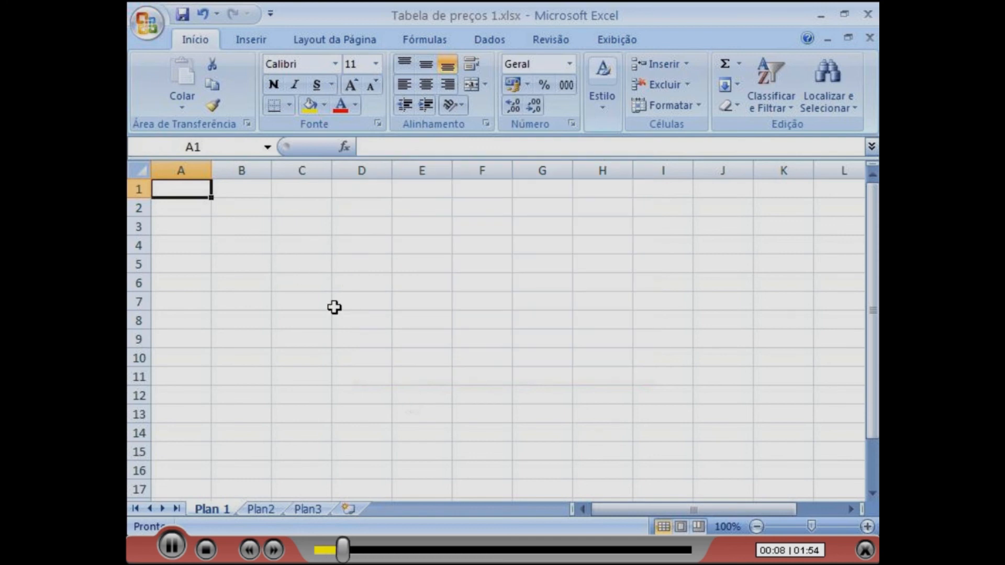
# Step: Select individual cells on Plan 1 one after another: B4, D5, C8, B9, D8 and finally B3
pyautogui.click(249, 249)
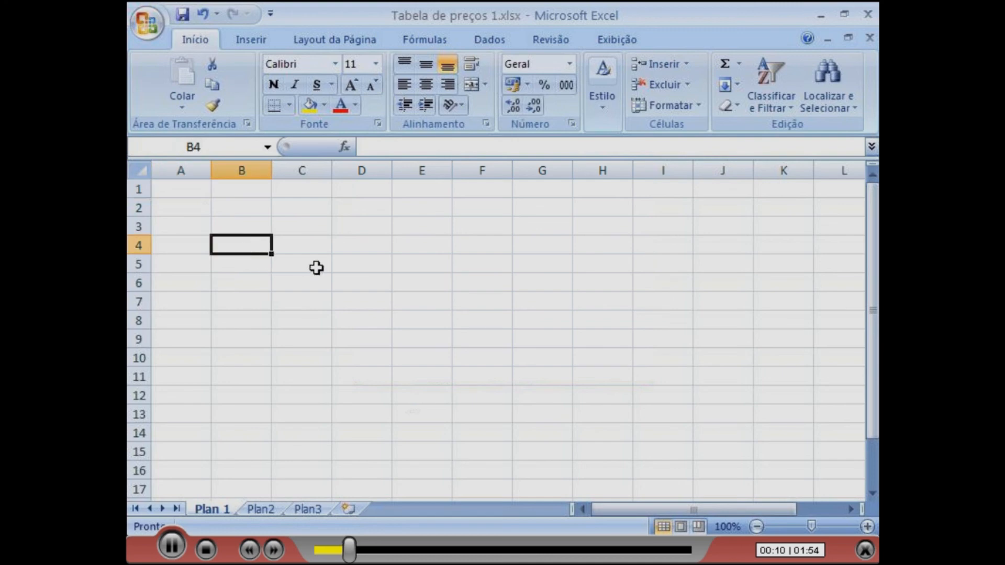
pyautogui.click(358, 269)
pyautogui.click(328, 325)
pyautogui.click(253, 339)
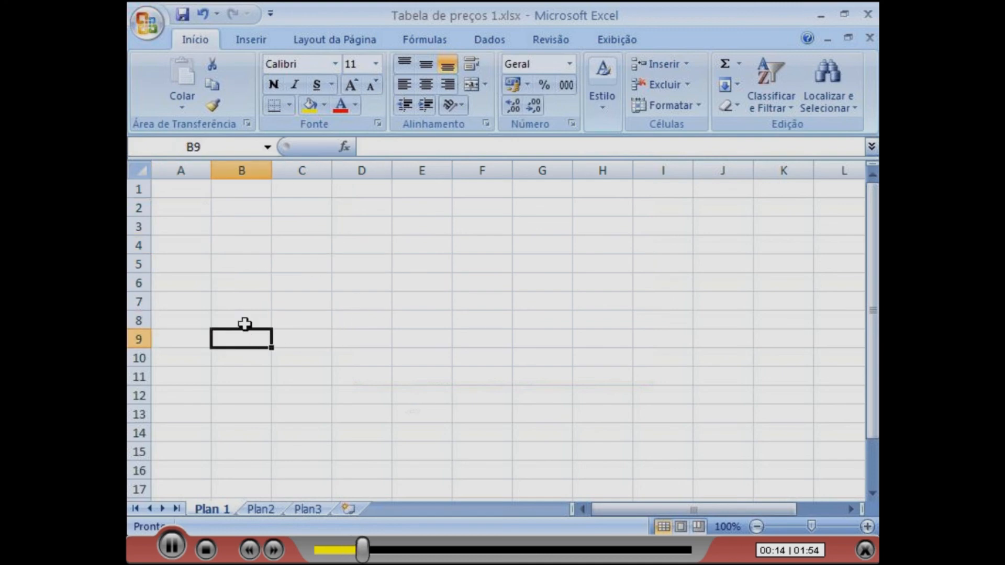
pyautogui.click(347, 323)
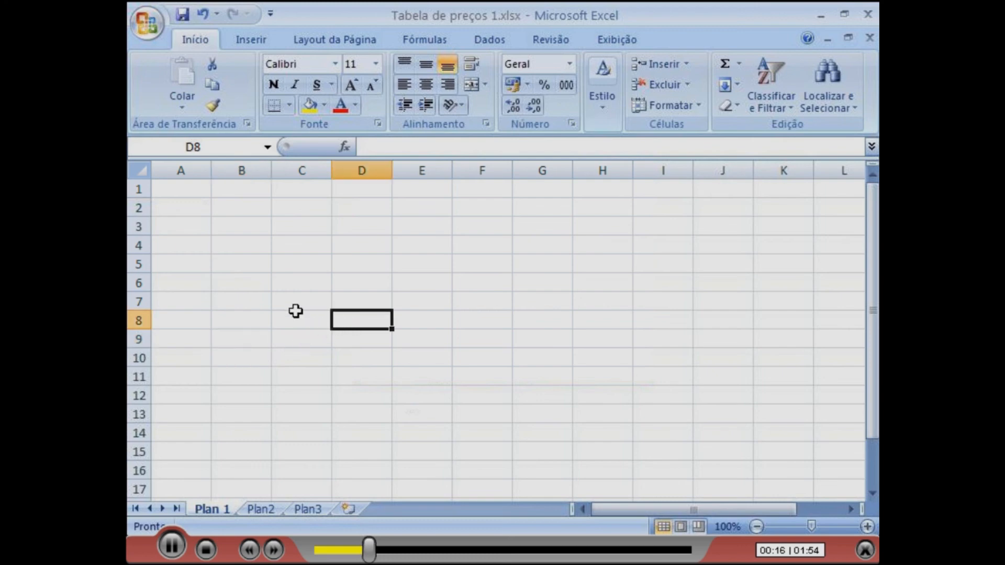
pyautogui.click(213, 225)
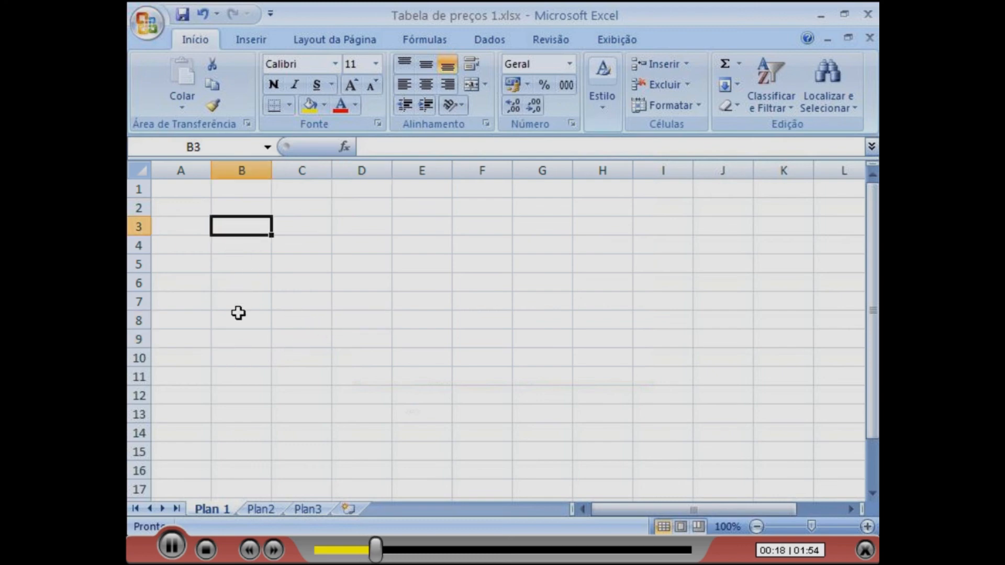
# Step: Move the active cell one cell at a time right, left, down and up from B3, ending on B7
pyautogui.press('Right')
pyautogui.press('Right')
pyautogui.press('Right')
pyautogui.press('Left')
pyautogui.press('Left')
pyautogui.press('Left')
pyautogui.press('Down')
pyautogui.press('Down')
pyautogui.press('Up')
pyautogui.press('Up')
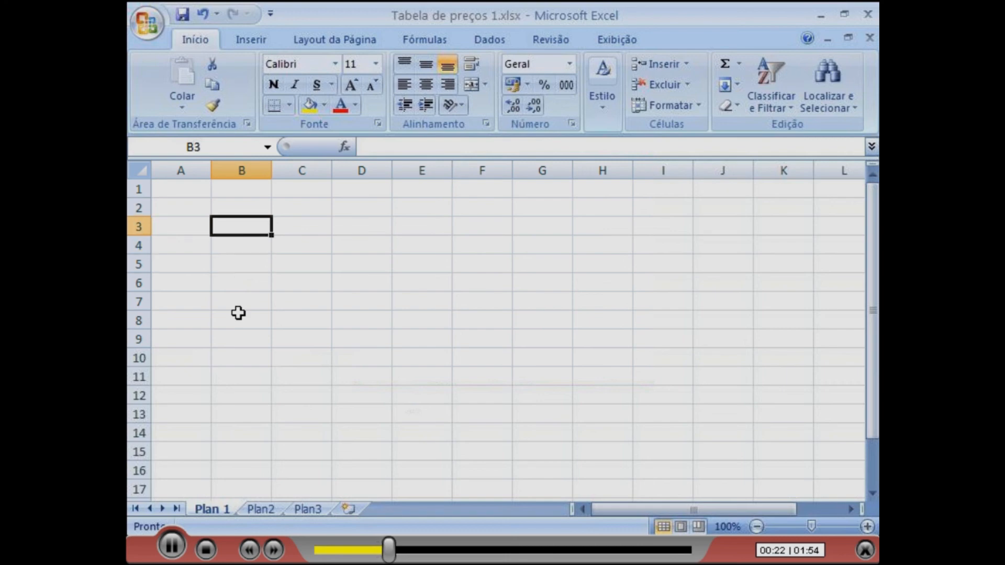
pyautogui.press('Right')
pyautogui.press('Right')
pyautogui.press('Right')
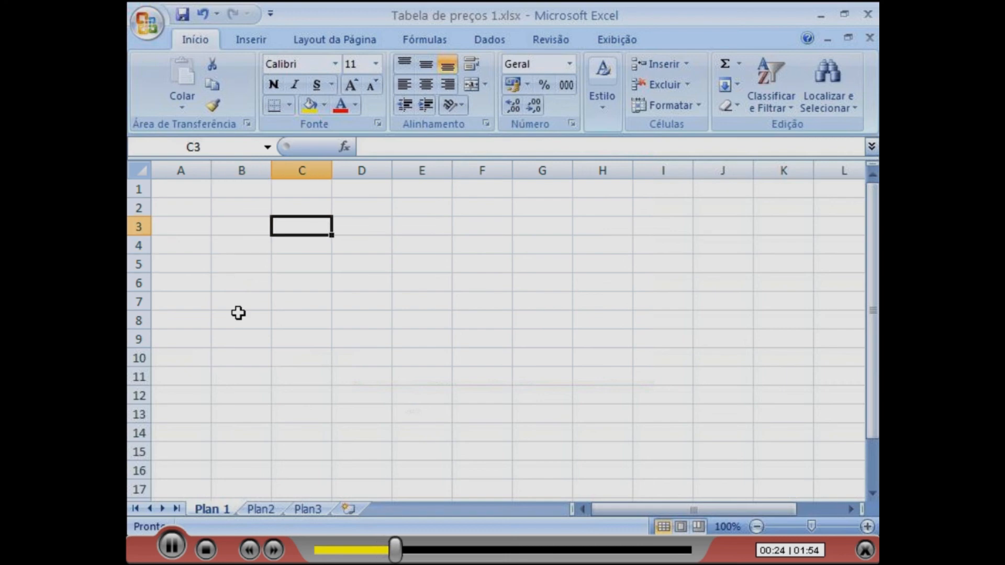
pyautogui.press('Left')
pyautogui.press('Left')
pyautogui.press('Left')
pyautogui.press('Down')
pyautogui.press('Down')
pyautogui.press('Down')
pyautogui.press('Down')
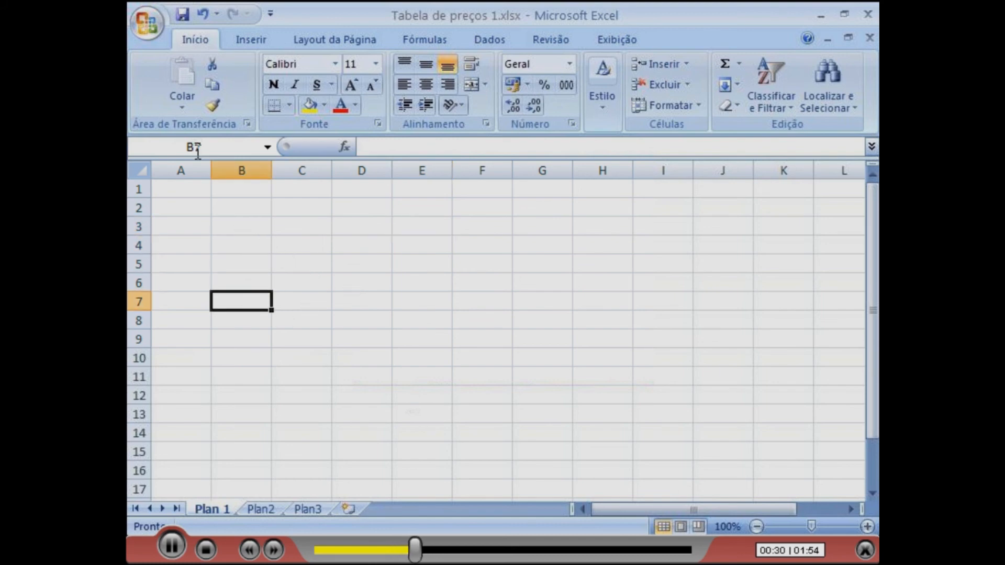
# Step: Select the block of cells from A1 to I9, and clear the selection by selecting G12
pyautogui.click(186, 192)
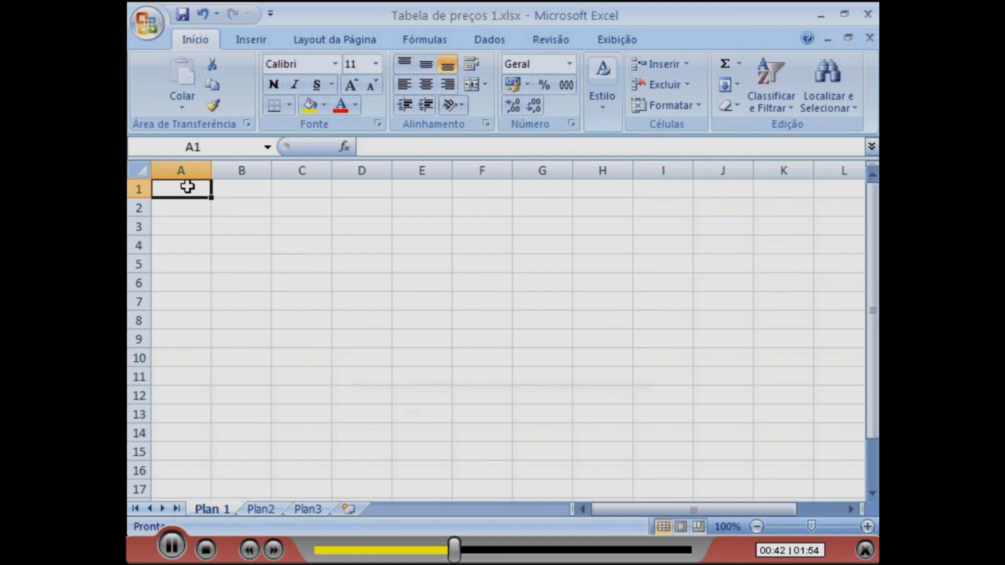
pyautogui.moveTo(187, 186); pyautogui.dragTo(682, 344)
pyautogui.click(558, 397)
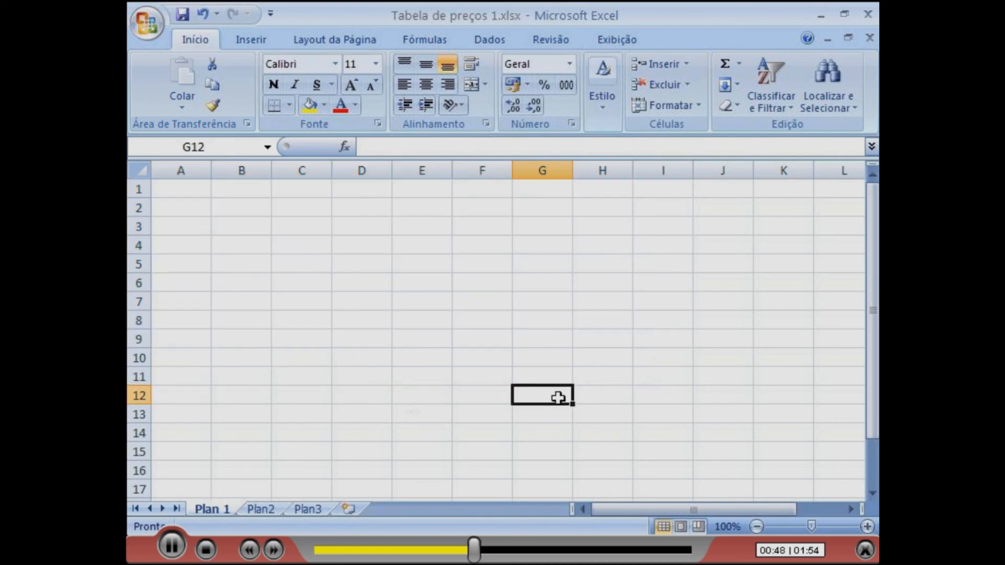
# Step: Extend the selection from cell A1 to I5, and clear it by selecting I6
pyautogui.click(184, 195)
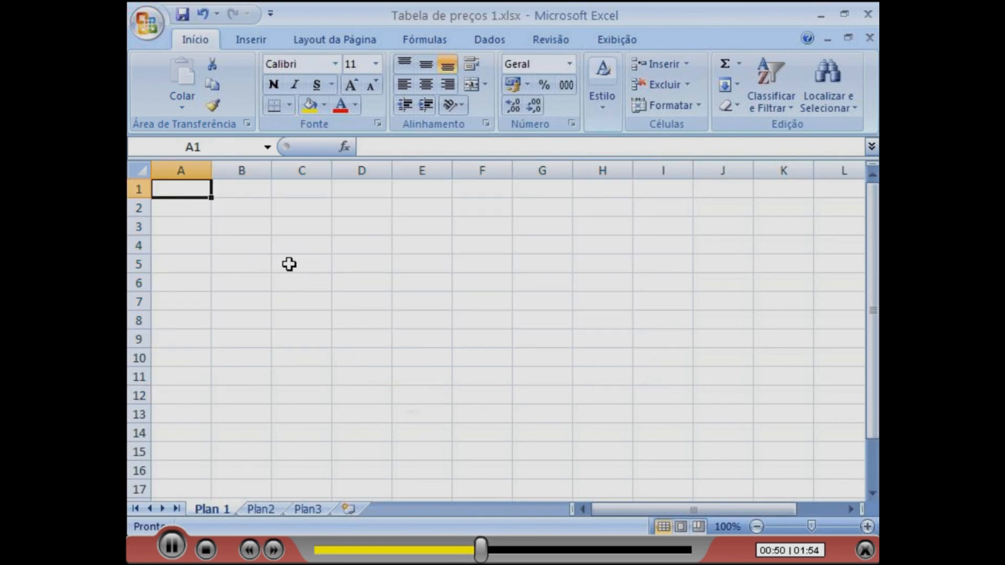
pyautogui.keyDown('shift'); pyautogui.click(653, 268); pyautogui.keyUp('shift')
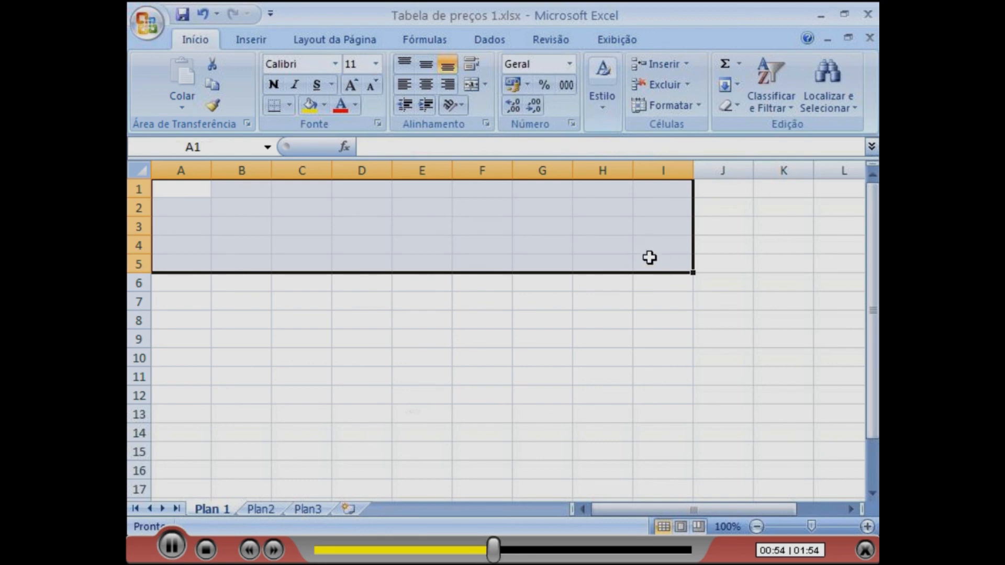
pyautogui.click(637, 280)
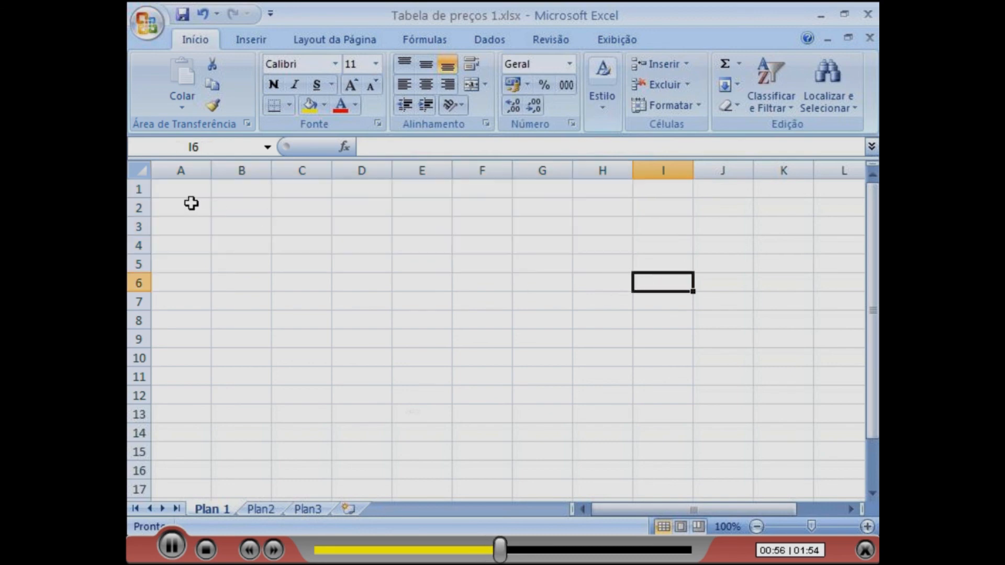
# Step: Select the non-adjacent cells A1, B4, D3, E5, C6 and B7 together, and clear the selection by selecting D8
pyautogui.click(191, 190)
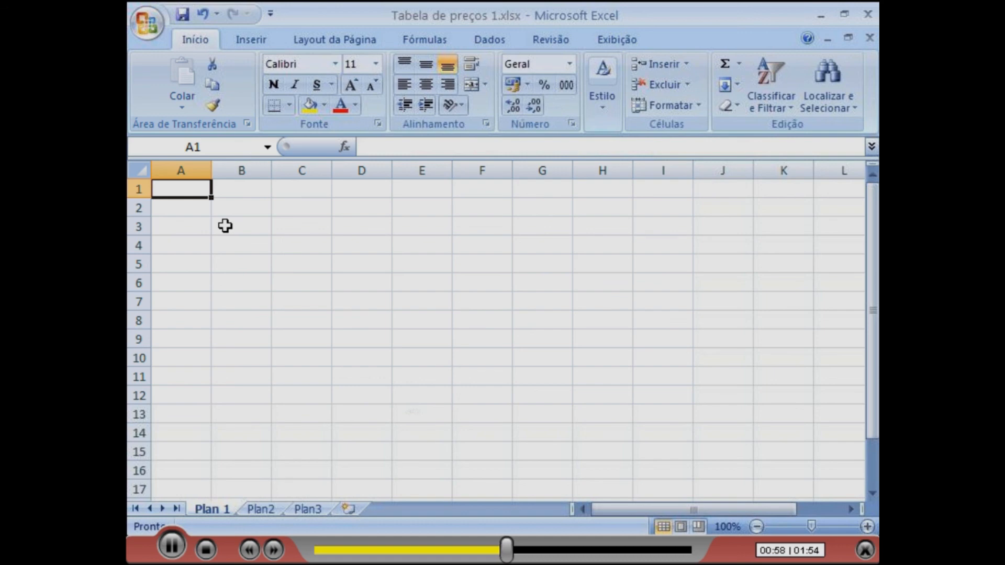
pyautogui.click(245, 248)
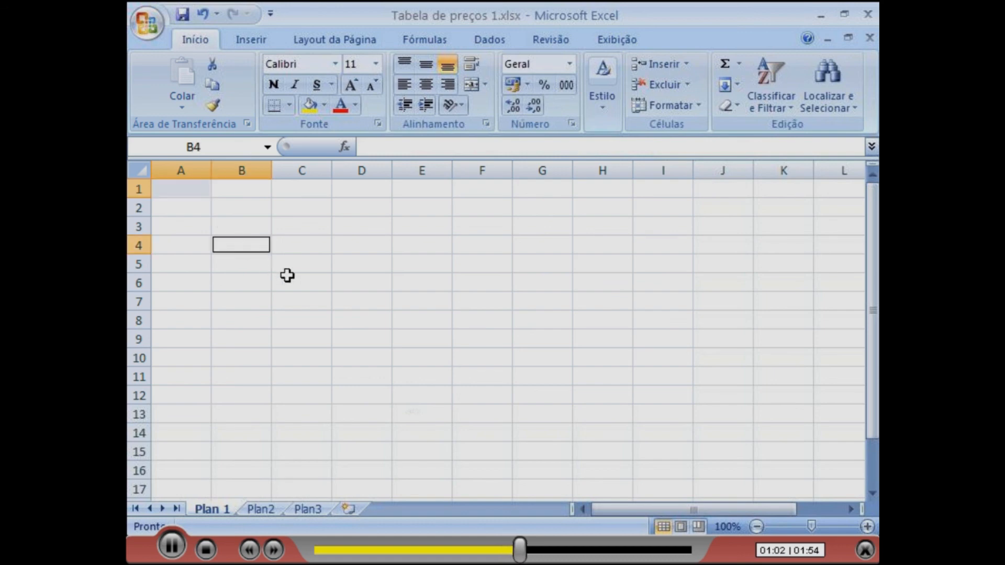
pyautogui.click(356, 229)
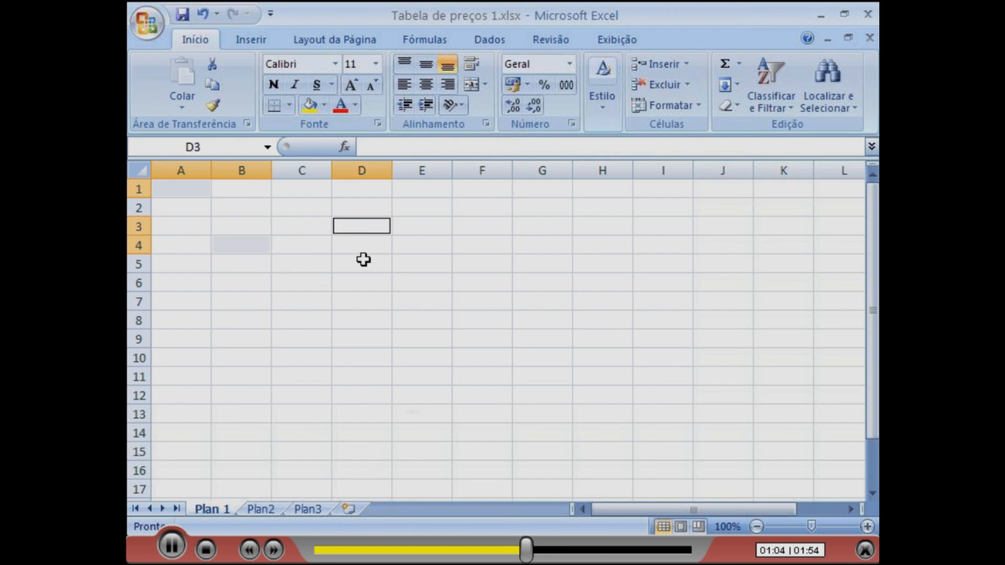
pyautogui.click(406, 263)
pyautogui.click(314, 285)
pyautogui.click(247, 297)
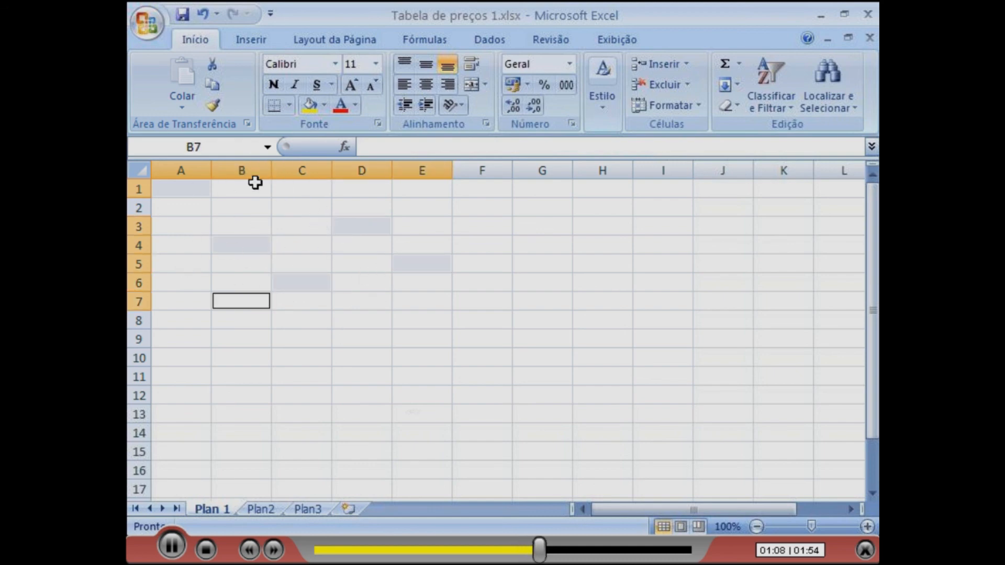
pyautogui.click(362, 326)
# Step: Enter the heading "Mês" in cell A1 and "Preço" in cell B1
pyautogui.click(190, 195)
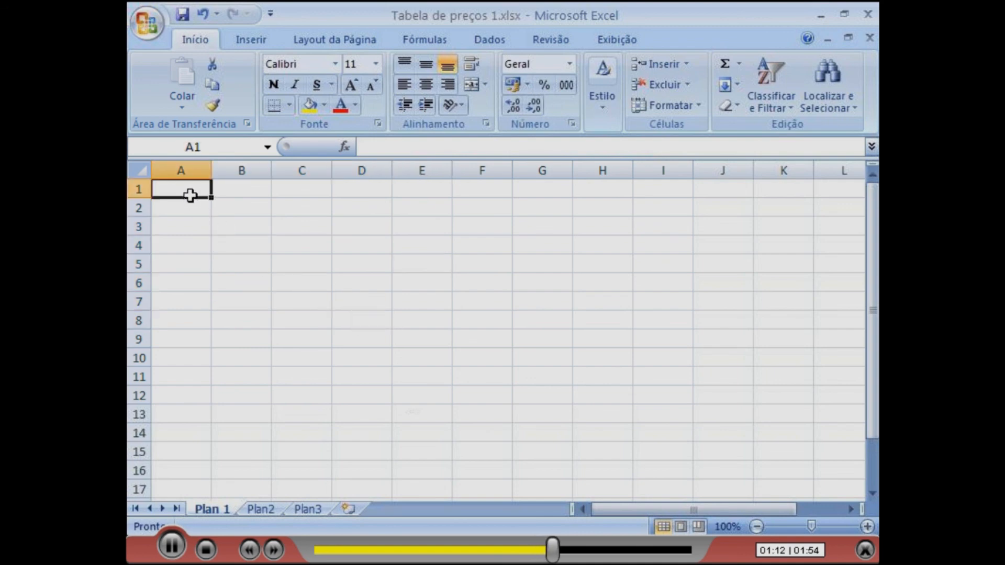
pyautogui.moveTo(772, 510)
pyautogui.mouseDown()
pyautogui.moveTo(793, 506)
pyautogui.moveTo(774, 512)
pyautogui.mouseUp()
pyautogui.moveTo(869, 420)
pyautogui.mouseDown()
pyautogui.moveTo(875, 452)
pyautogui.moveTo(875, 419)
pyautogui.mouseUp()
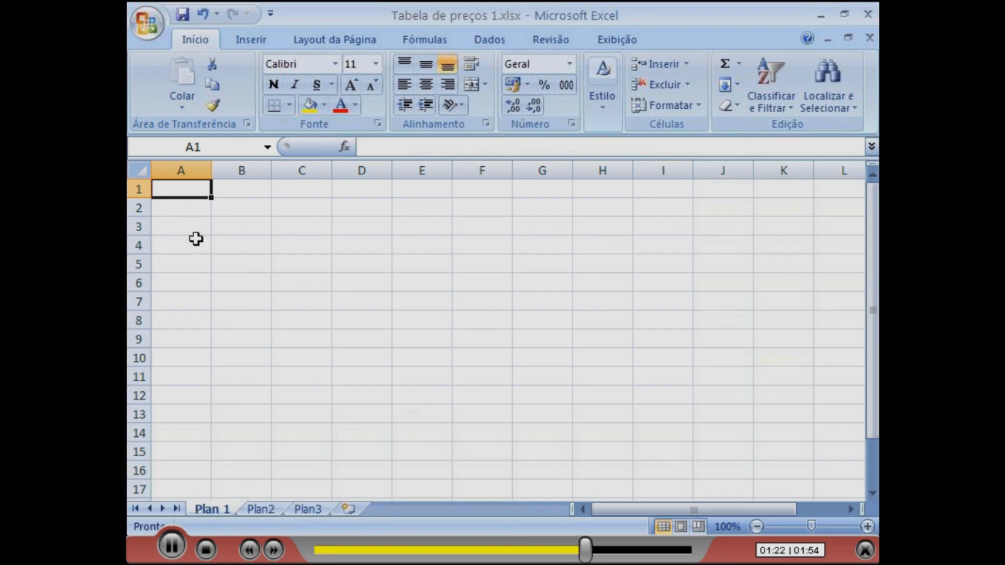
pyautogui.write('Mês')
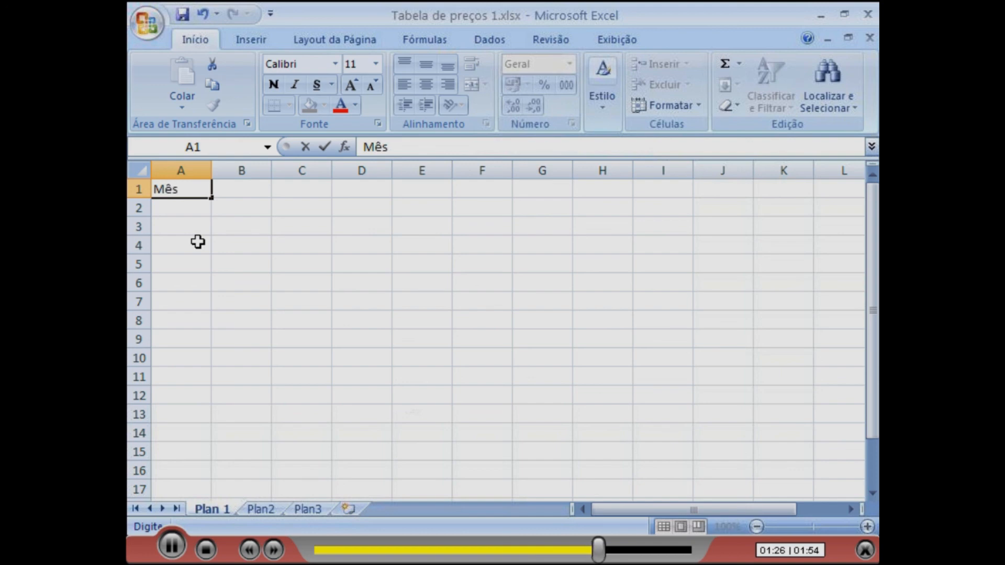
pyautogui.press('Tab')
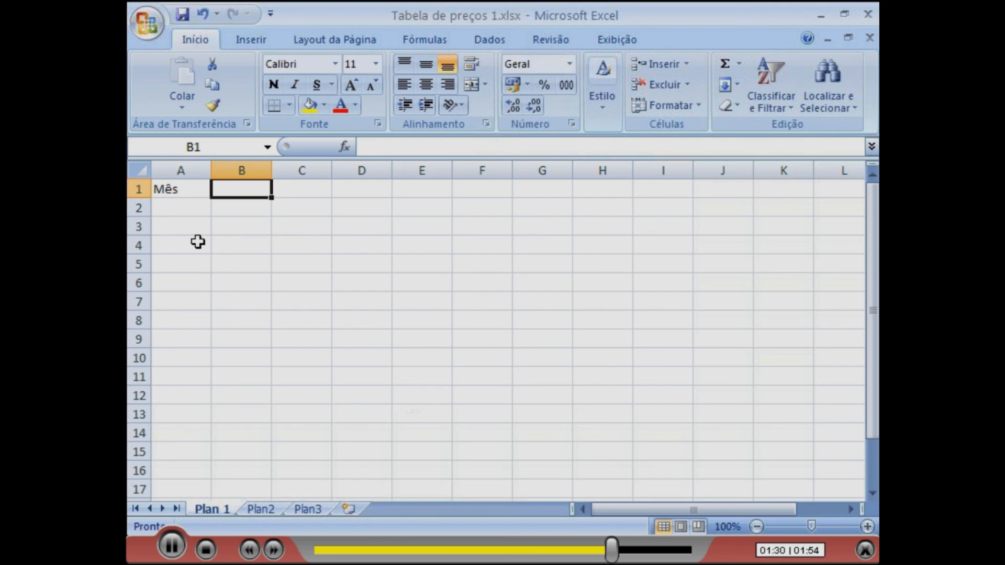
pyautogui.write('Preço')
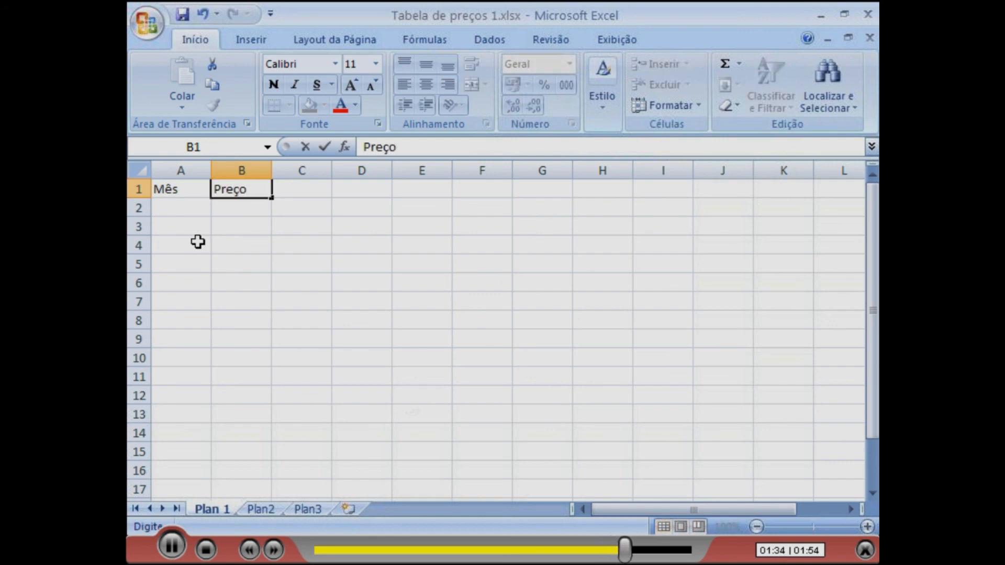
# Step: Replace the text in cell A1 with "Ano" and delete the contents of cell B1
pyautogui.doubleClick(183, 189)
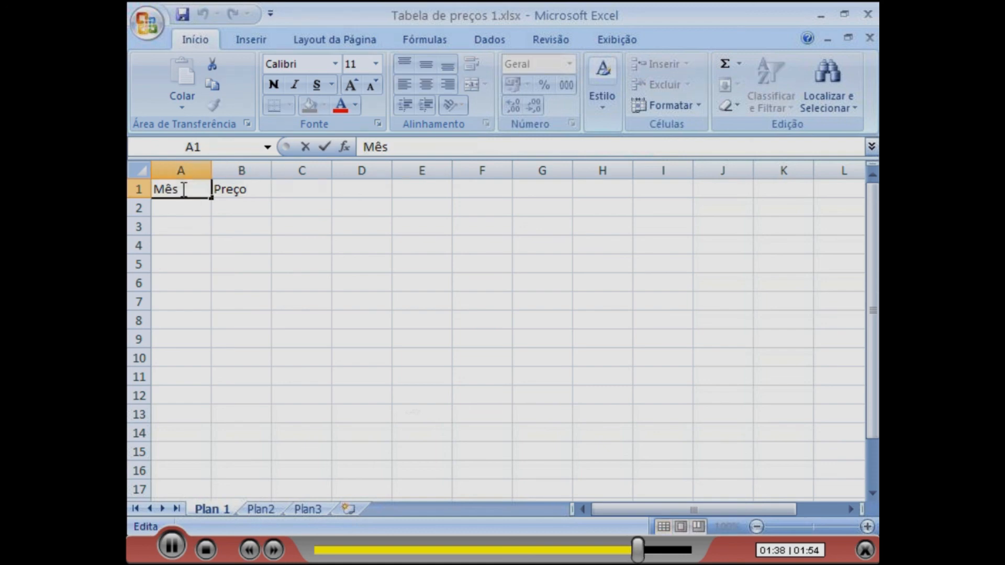
pyautogui.press('BackSpace')
pyautogui.press('BackSpace')
pyautogui.press('BackSpace')
pyautogui.write('Ano')
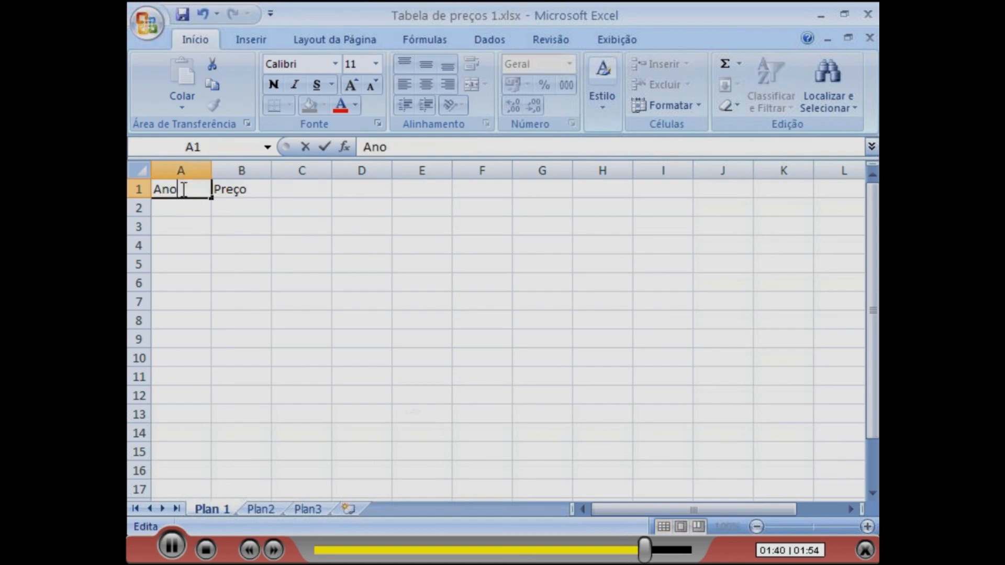
pyautogui.click(218, 189)
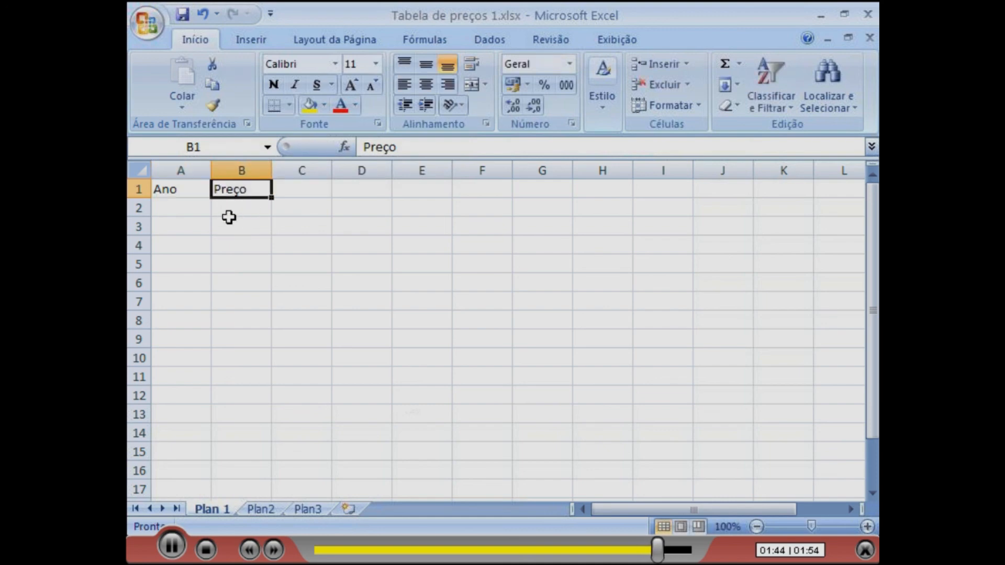
pyautogui.press('Delete')
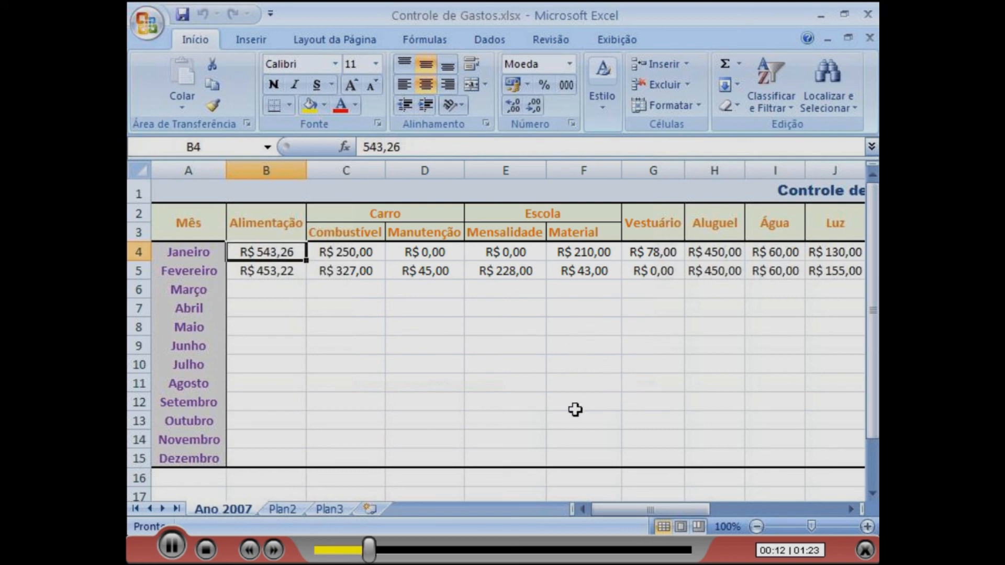
# Step: Examine the Ano 2007 expense table across its full width, from the month names to the total and income columns
pyautogui.click(851, 508)
pyautogui.click(851, 509)
pyautogui.click(851, 508)
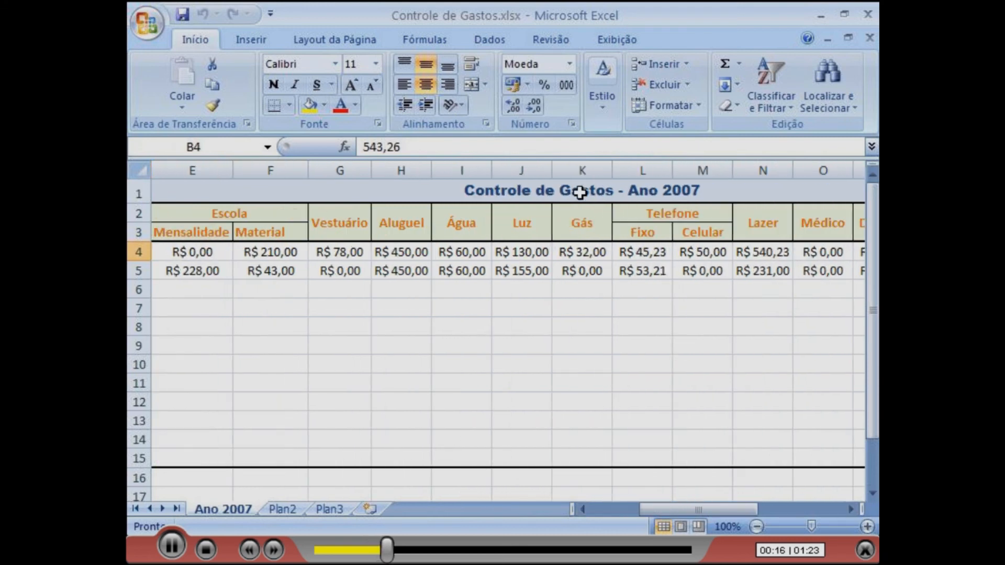
pyautogui.click(850, 509)
pyautogui.click(850, 509)
pyautogui.click(850, 508)
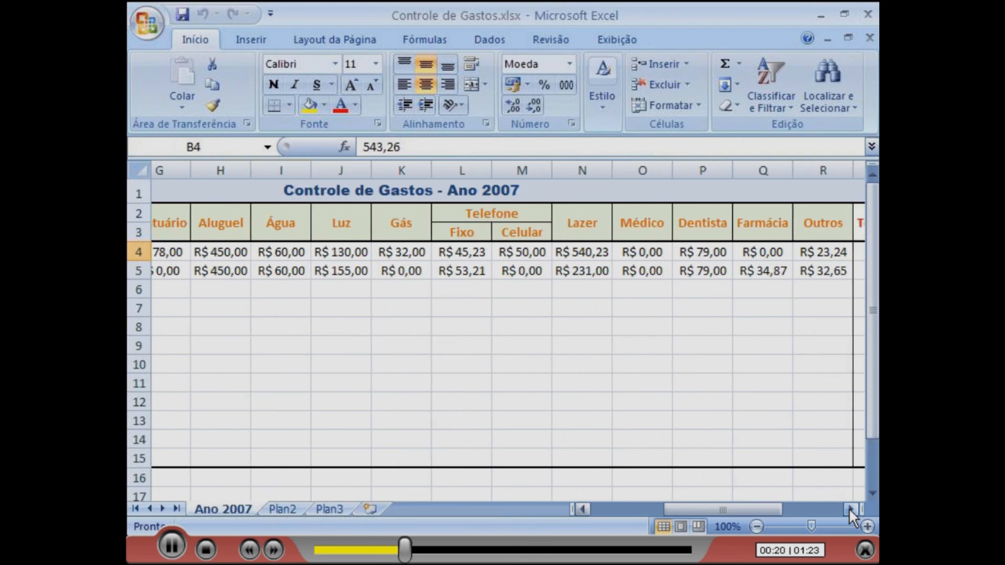
pyautogui.click(850, 509)
pyautogui.click(850, 509)
pyautogui.click(850, 509)
pyautogui.click(850, 508)
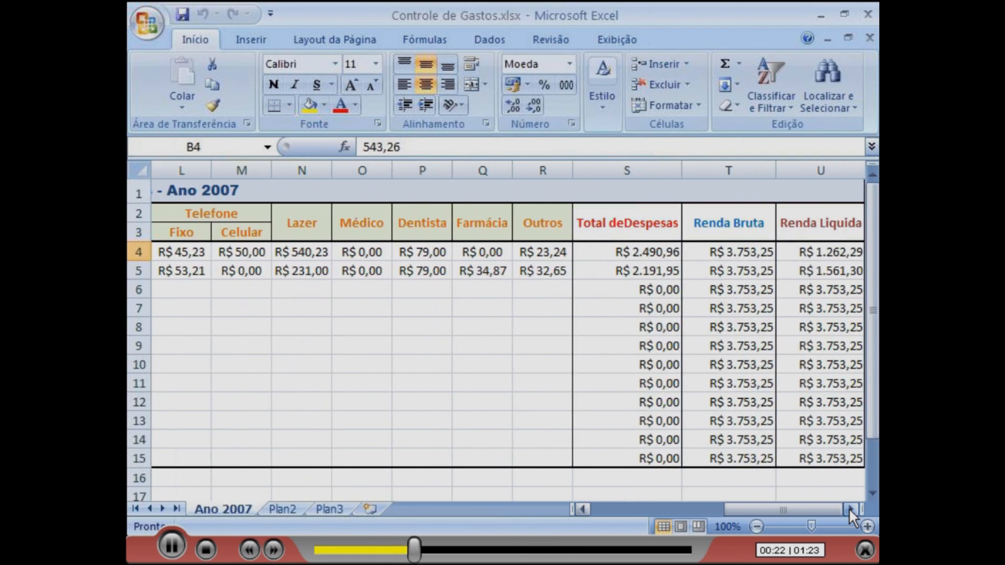
pyautogui.click(850, 508)
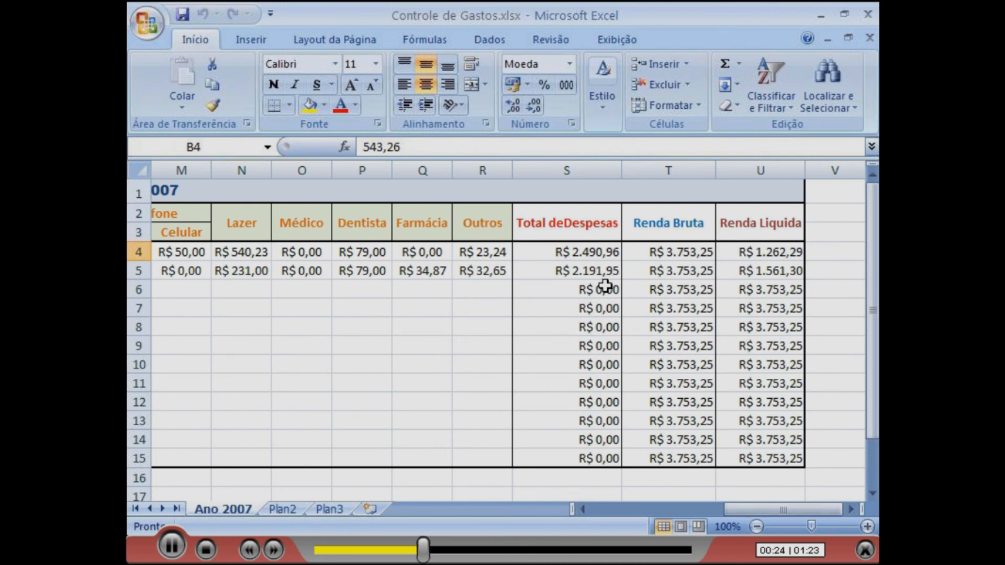
pyautogui.click(677, 509)
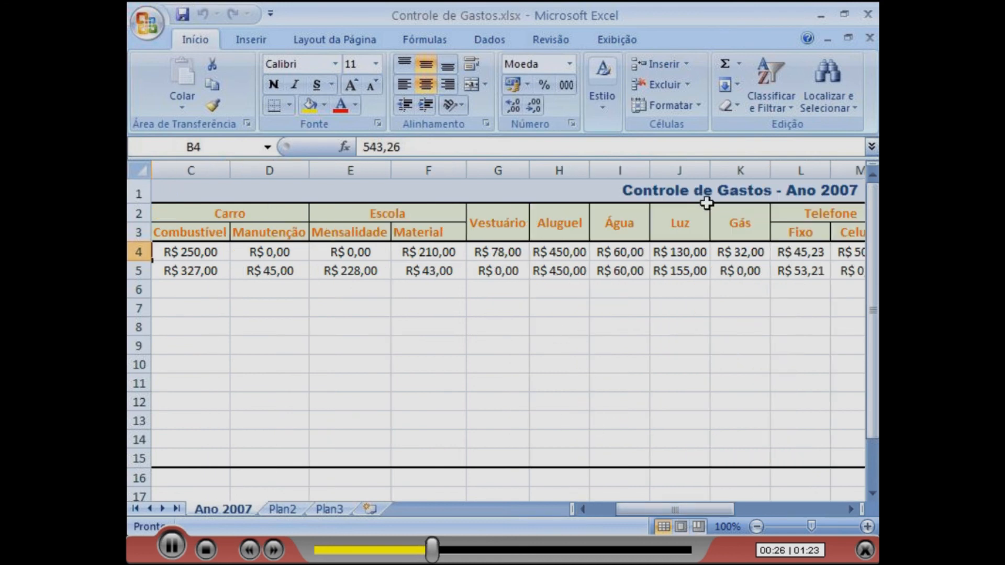
pyautogui.click(605, 505)
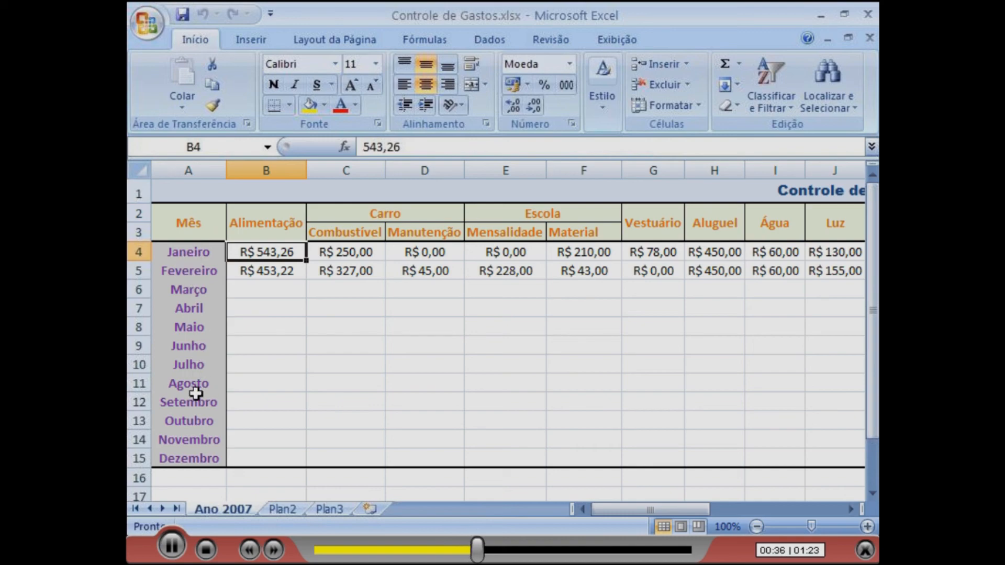
pyautogui.click(821, 510)
pyautogui.moveTo(822, 508); pyautogui.dragTo(767, 513)
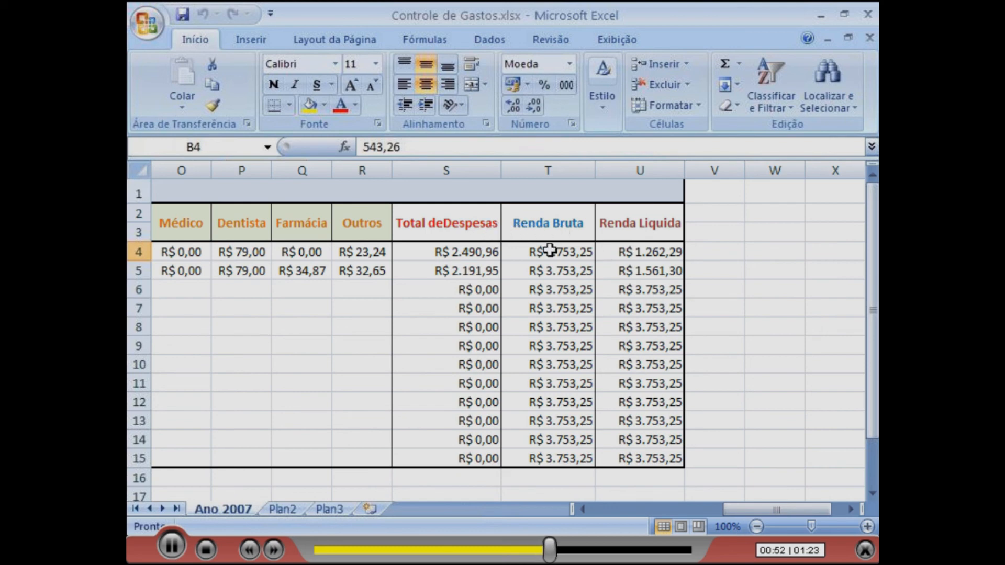
# Step: Create a new blank workbook from the "Pasta de trabalho em branco" template
pyautogui.click(150, 29)
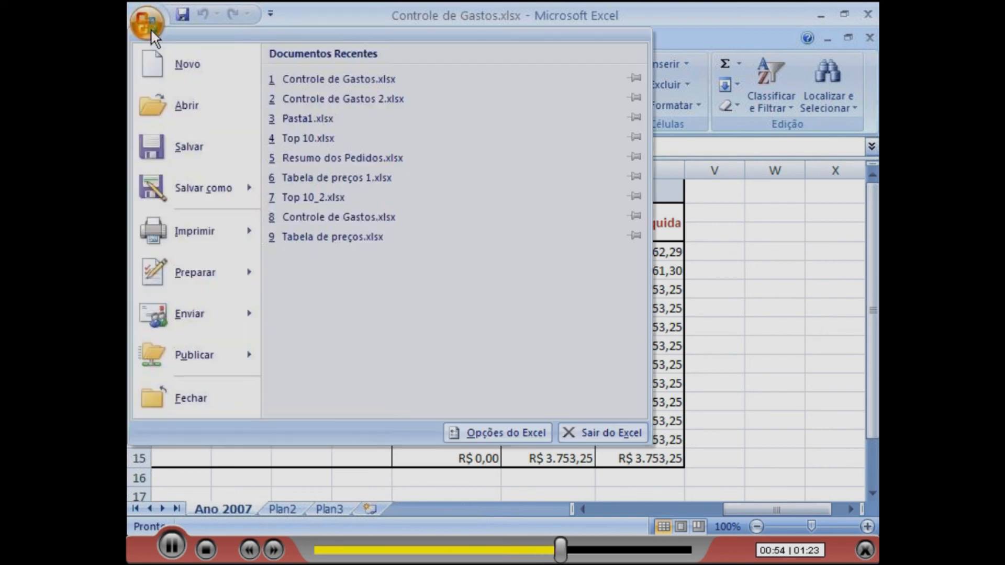
pyautogui.click(156, 57)
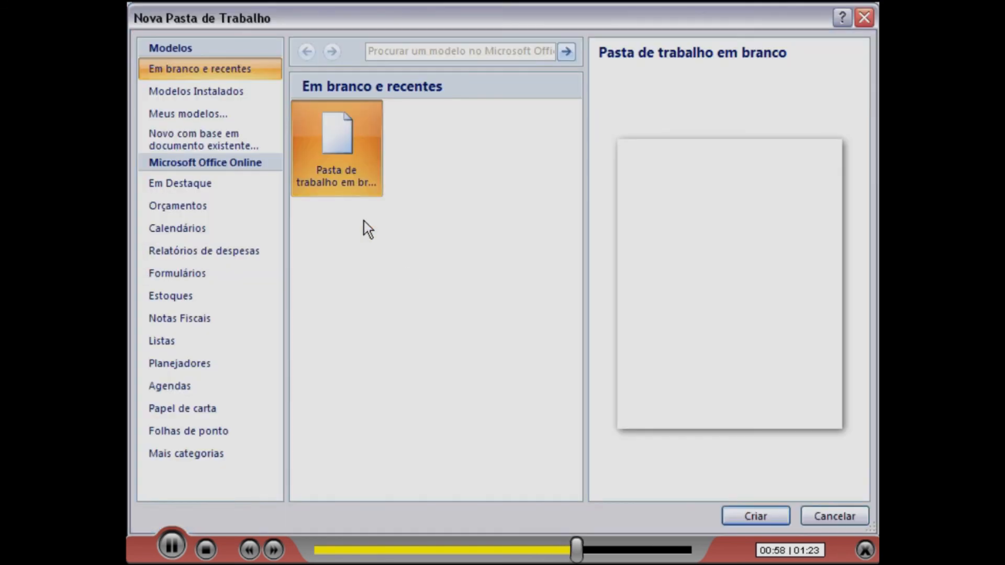
pyautogui.click(749, 510)
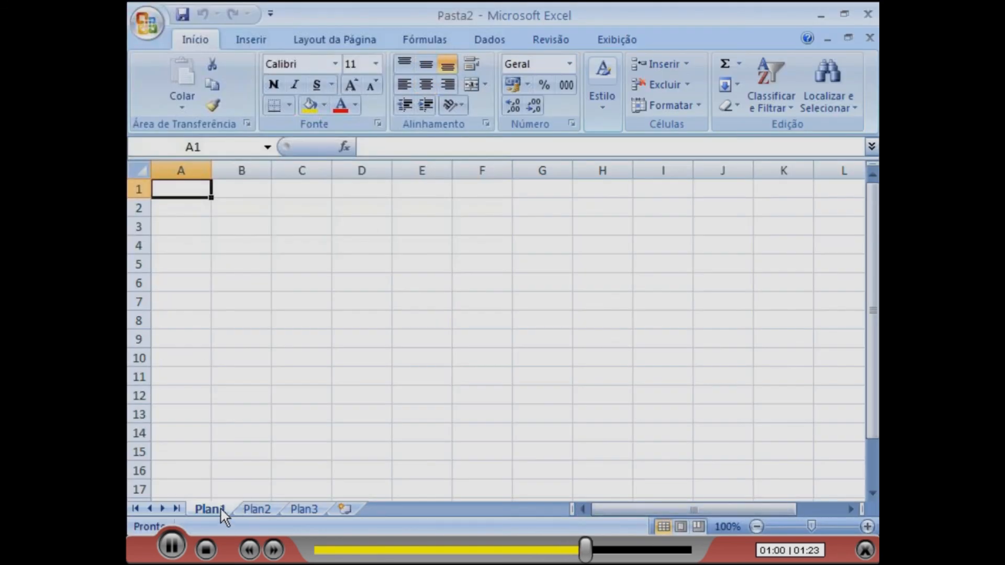
# Step: Rename the worksheet Plan1 as "Ano 2007"
pyautogui.doubleClick(220, 508)
pyautogui.write('Ano')
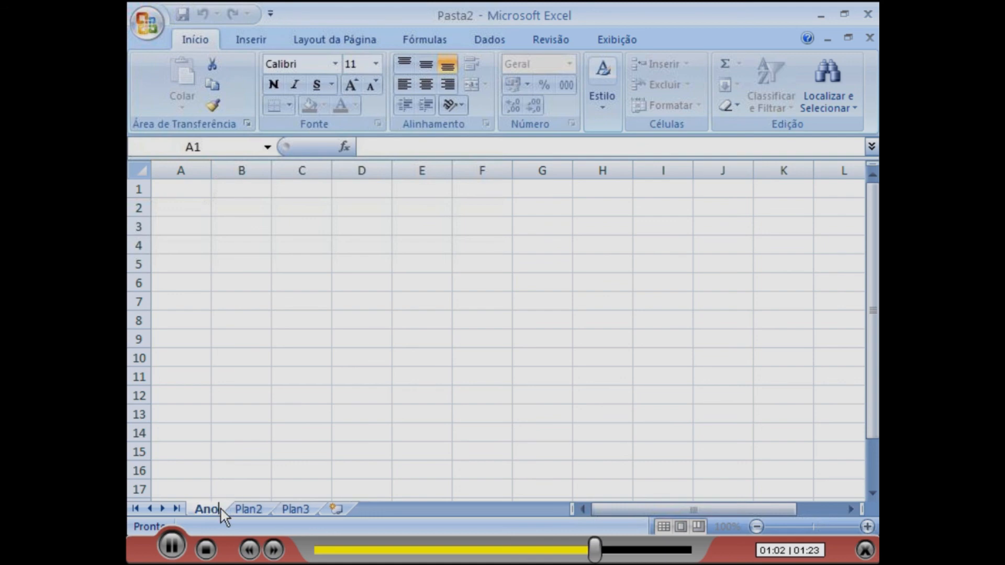
pyautogui.write(' 2007')
pyautogui.press('Return')
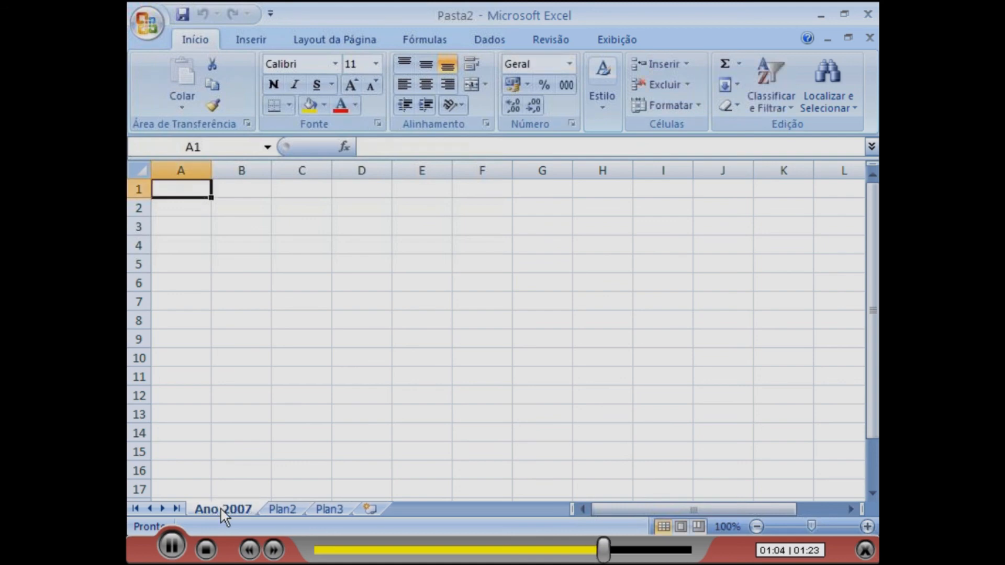
# Step: Save the workbook in Meus documentos under the file name "Controle de Gastos3.xlsx"
pyautogui.click(146, 30)
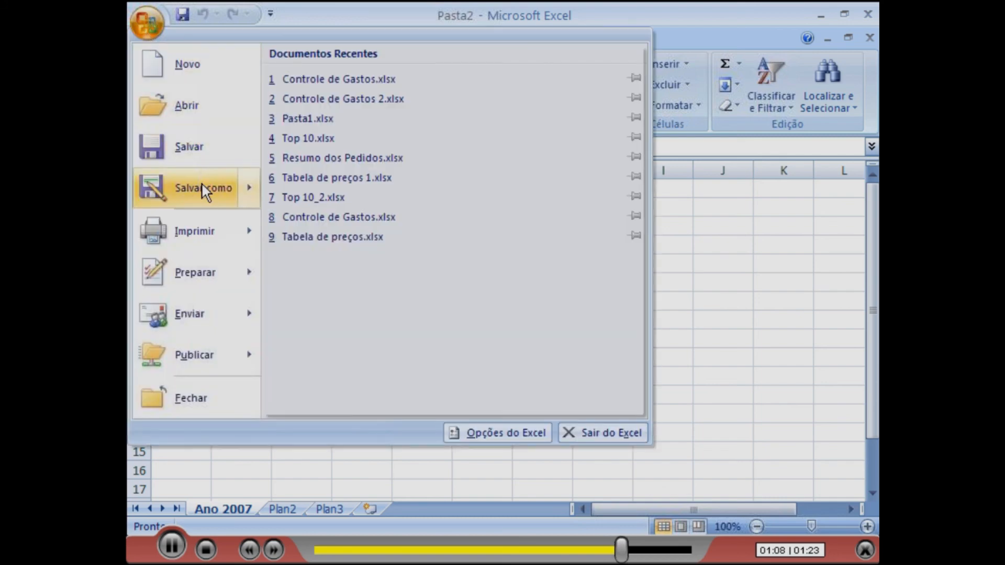
pyautogui.moveTo(202, 189)
pyautogui.click(376, 93)
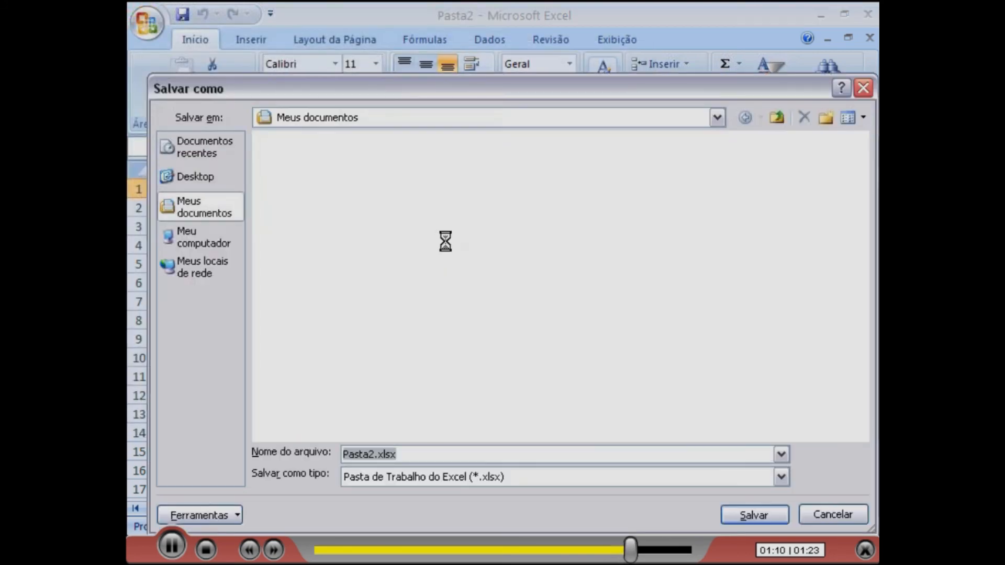
pyautogui.moveTo(375, 454); pyautogui.dragTo(301, 465)
pyautogui.write('Controle d')
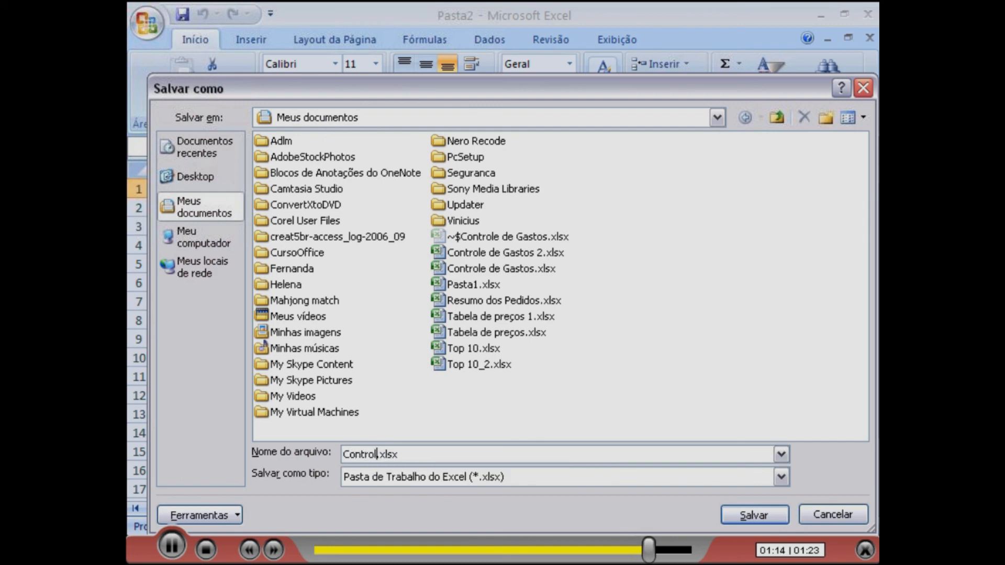
pyautogui.write('e Gastos')
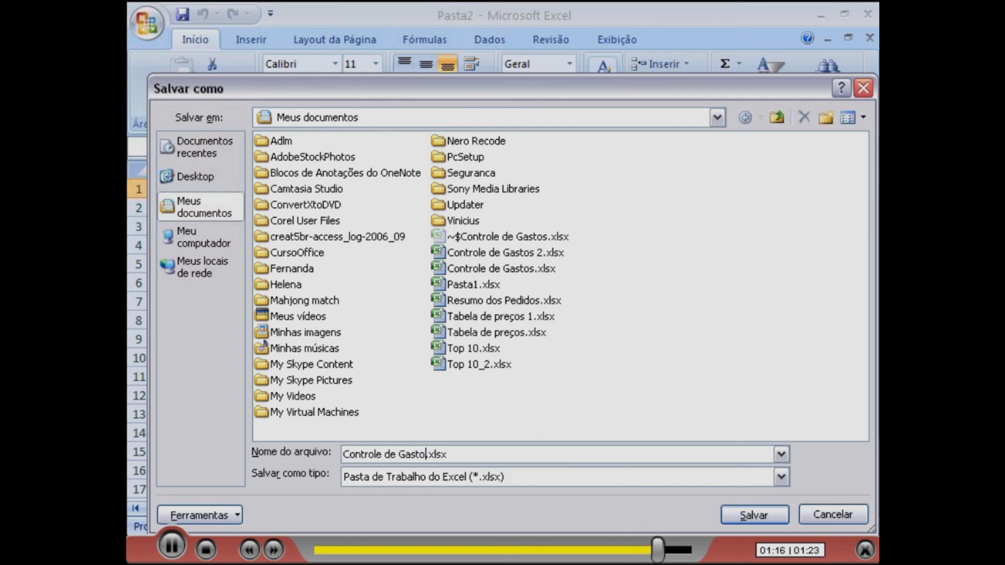
pyautogui.write('3')
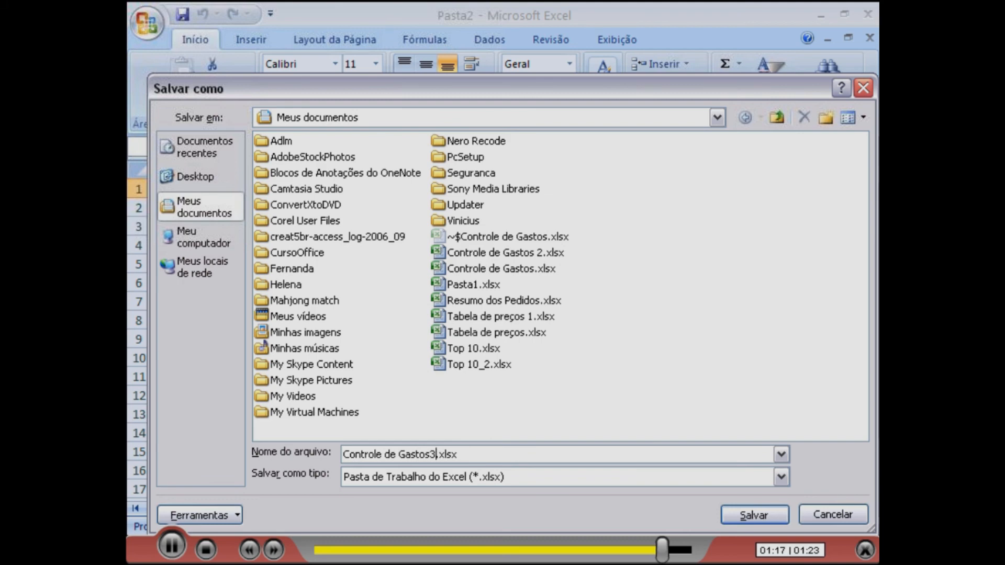
pyautogui.click(767, 518)
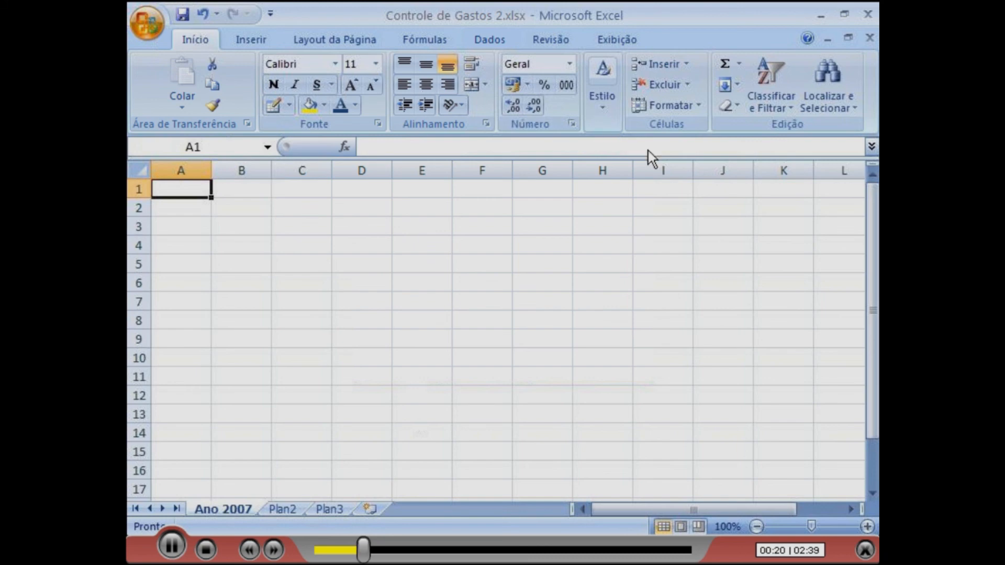
# Step: Enter the headings "Mês" in A2 and "Alimentação" in B2, and autofit the width of column B
pyautogui.click(197, 209)
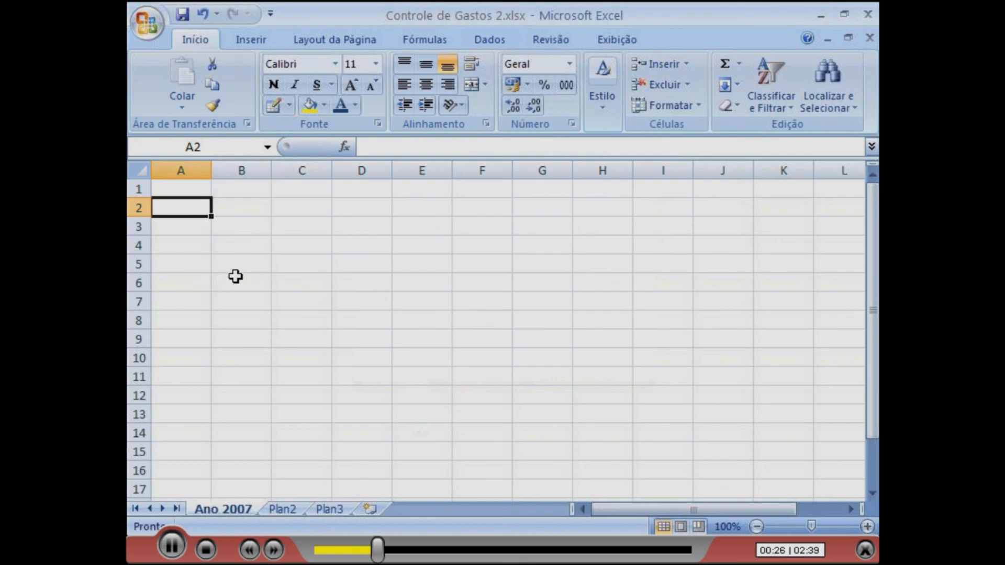
pyautogui.write('Mês')
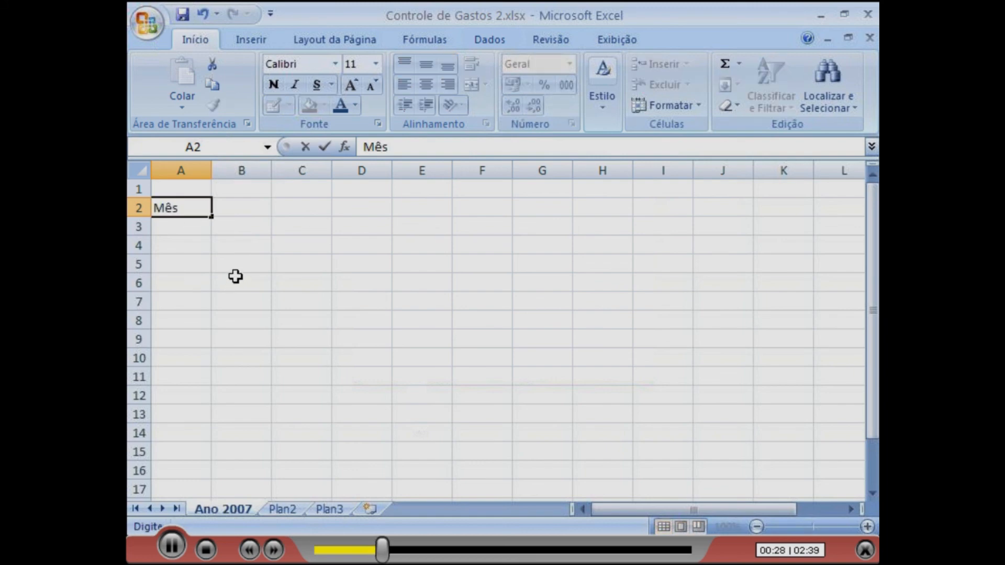
pyautogui.press('Tab')
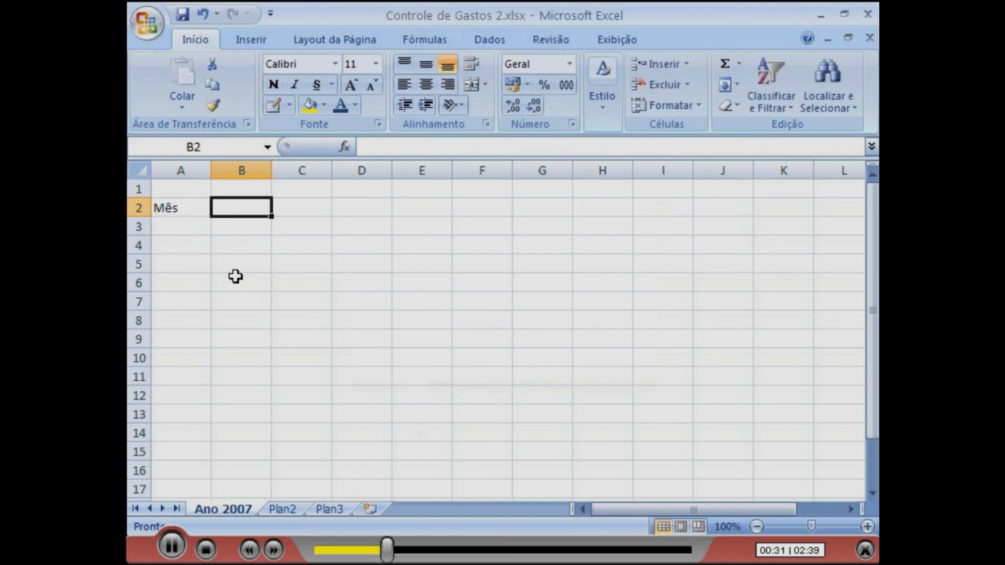
pyautogui.write('Ali')
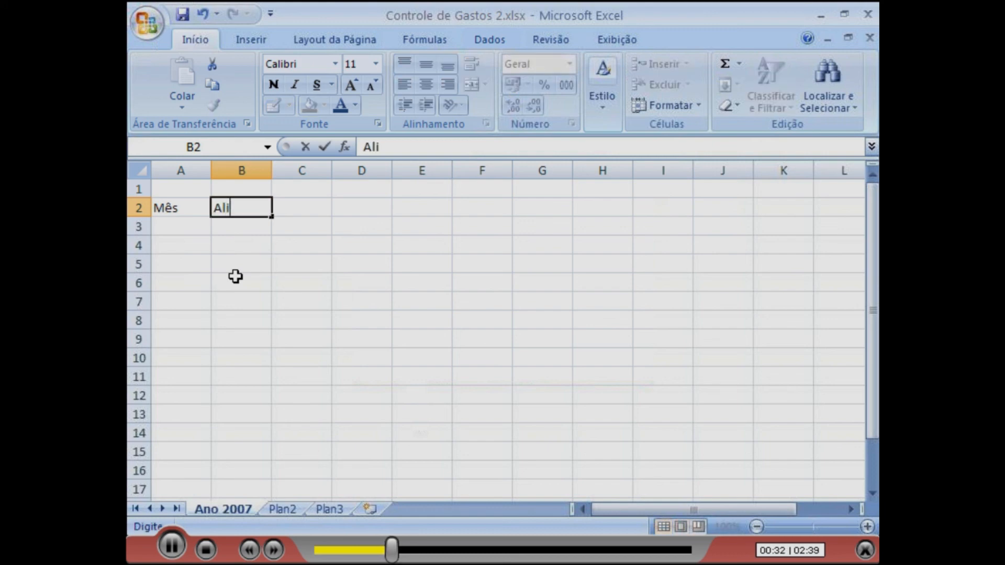
pyautogui.write('mentaçã')
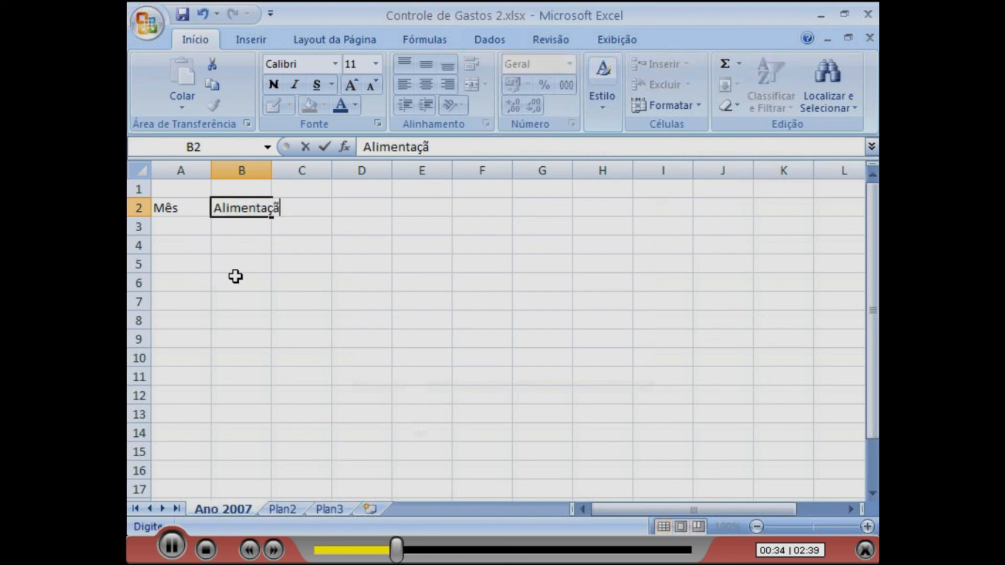
pyautogui.write('o')
pyautogui.press('Tab')
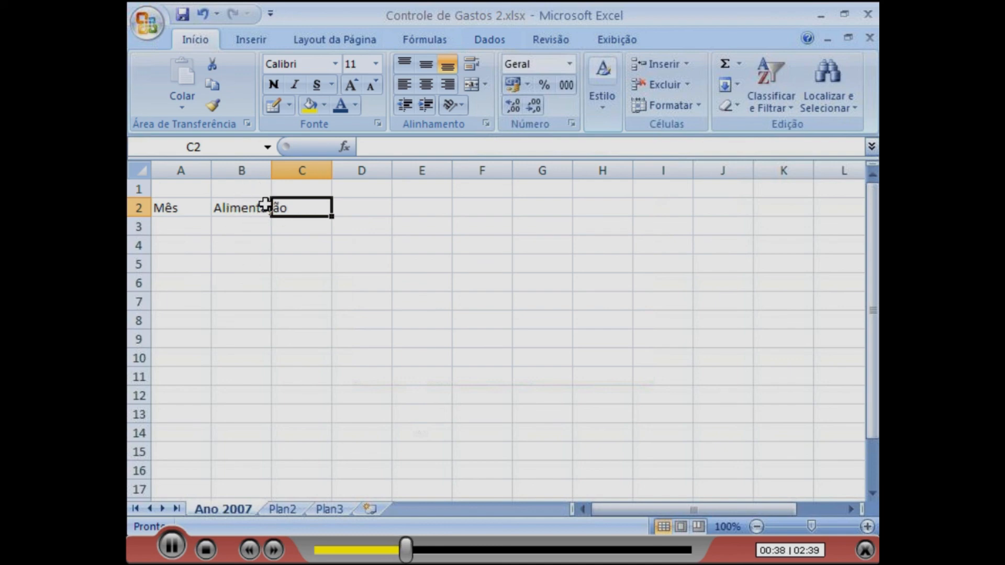
pyautogui.doubleClick(271, 172)
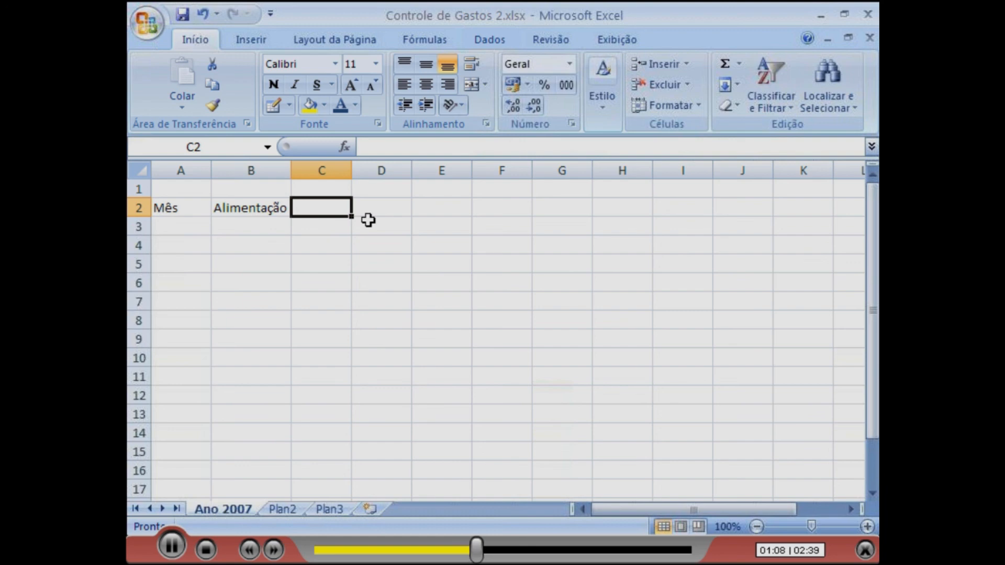
# Step: Merge and center cells C2:D2 and enter the heading "Carro" in the merged cell
pyautogui.moveTo(343, 209); pyautogui.dragTo(379, 210)
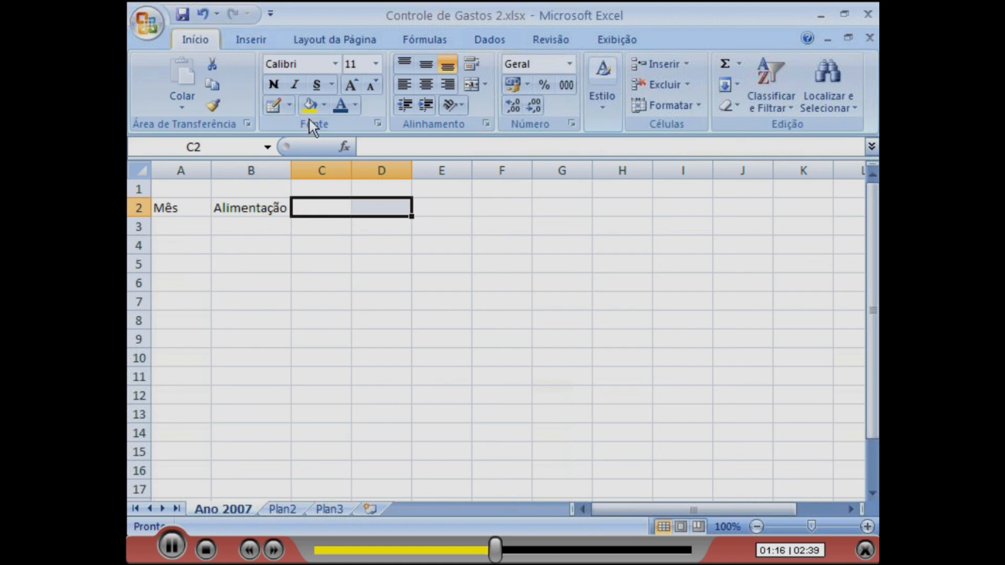
pyautogui.click(485, 86)
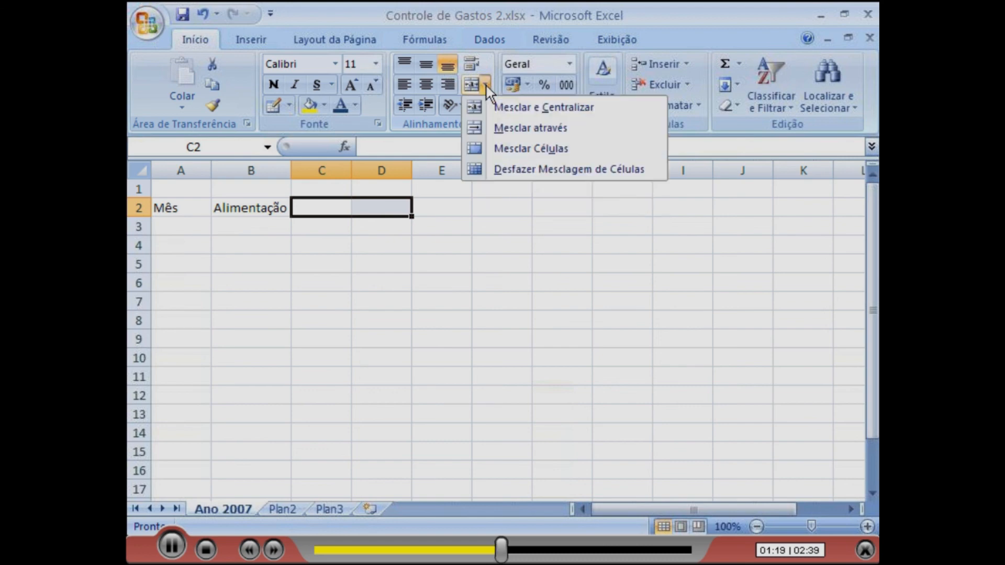
pyautogui.click(505, 108)
pyautogui.click(359, 226)
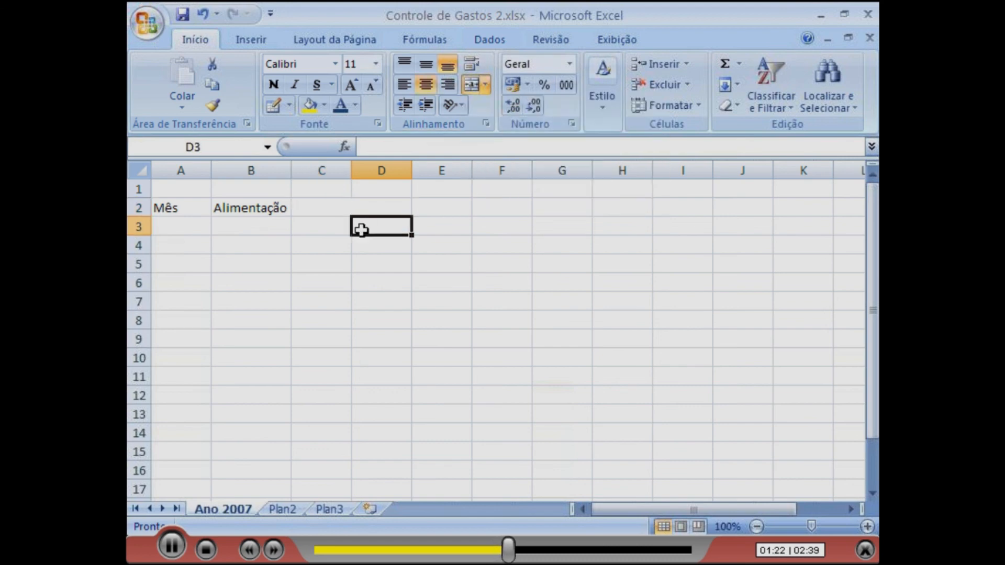
pyautogui.click(358, 276)
pyautogui.click(343, 207)
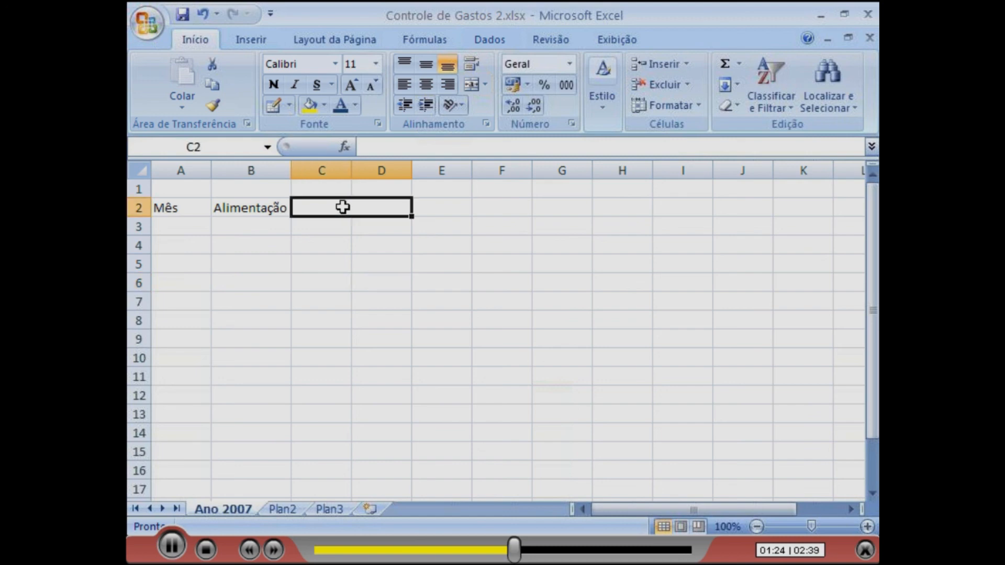
pyautogui.write('Carro')
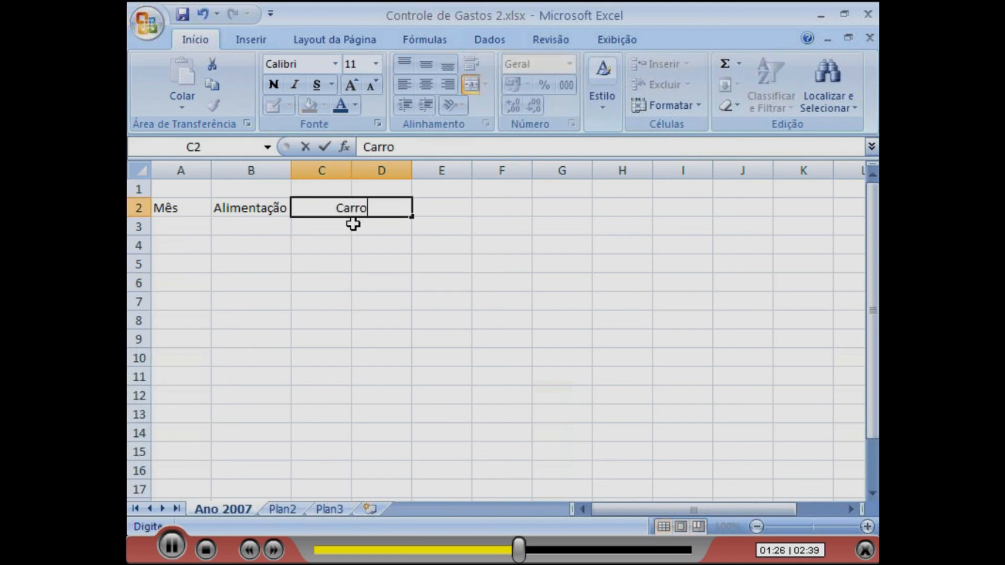
pyautogui.press('Return')
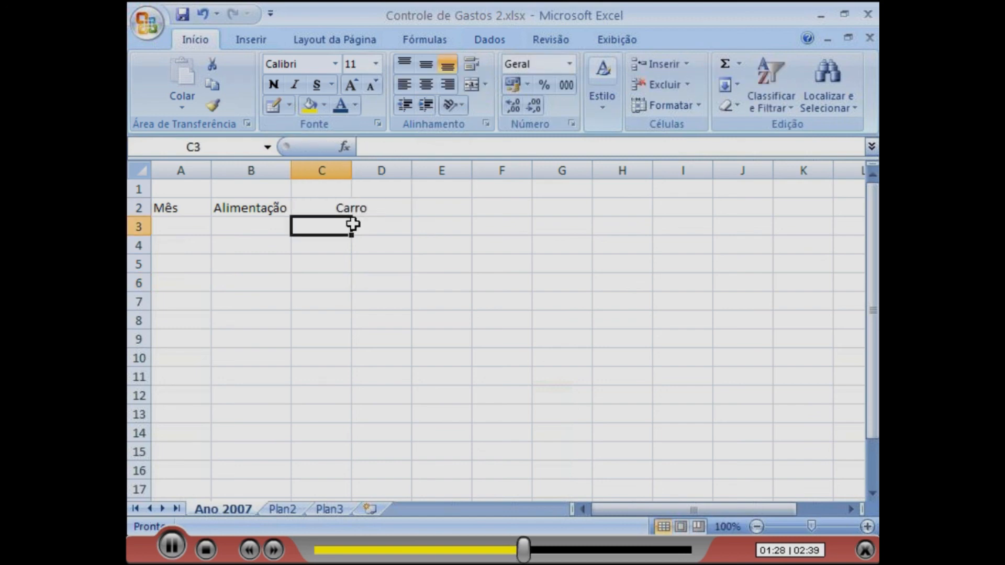
# Step: Enter the subheadings "Combustível" in C3 and "Manutenção" in D3, and autofit columns C and D to their text
pyautogui.write('Com')
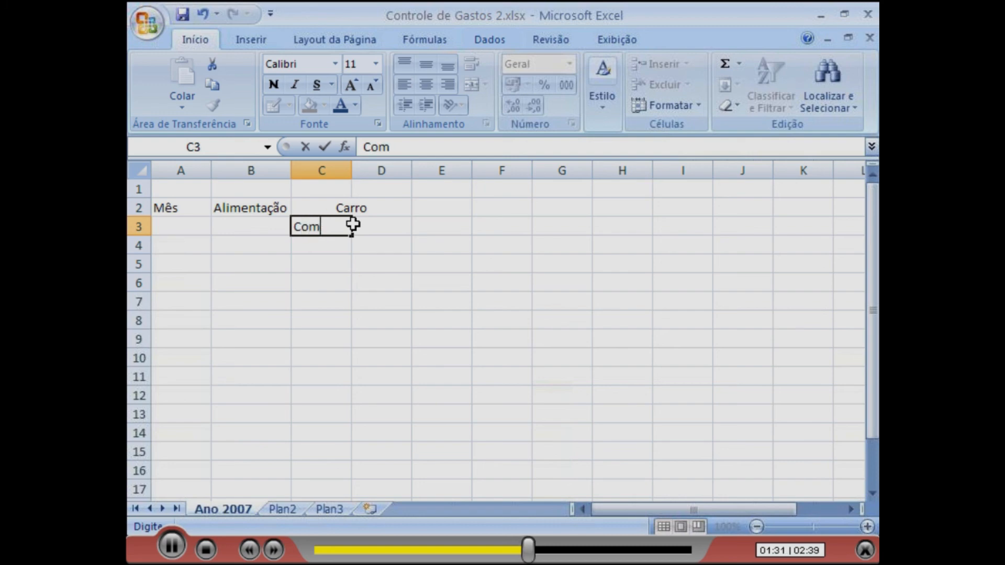
pyautogui.write('bustível')
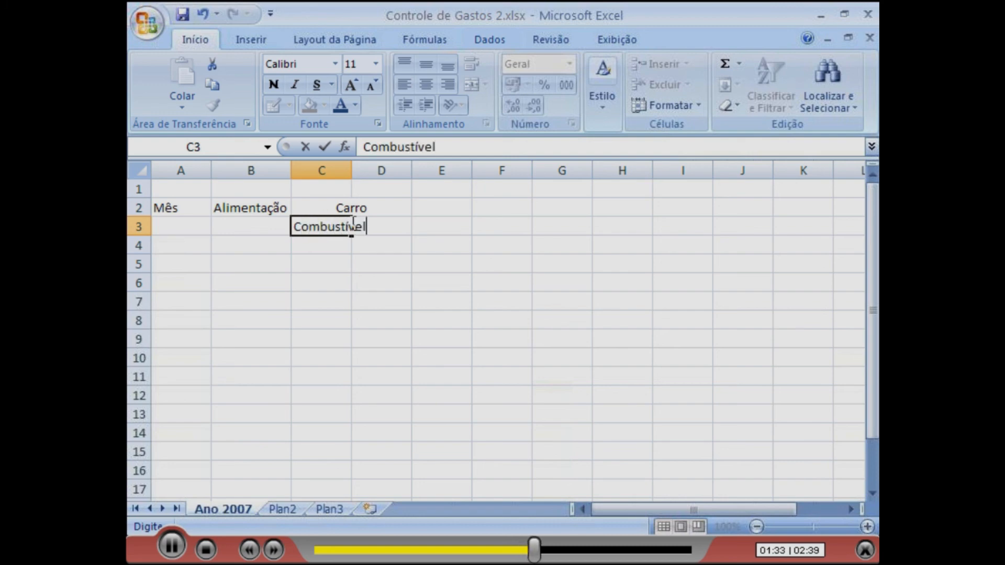
pyautogui.click(354, 225)
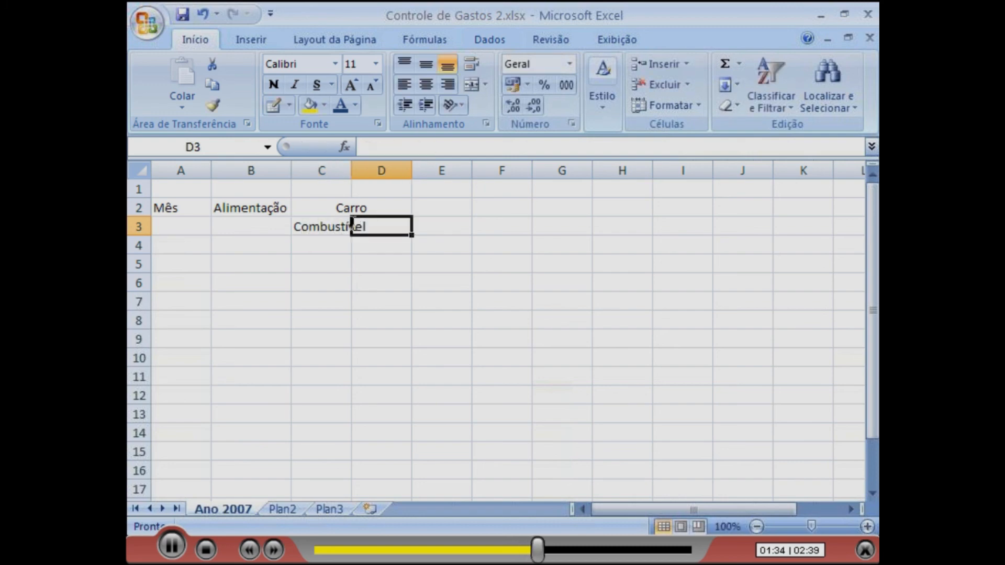
pyautogui.write('Manutenção')
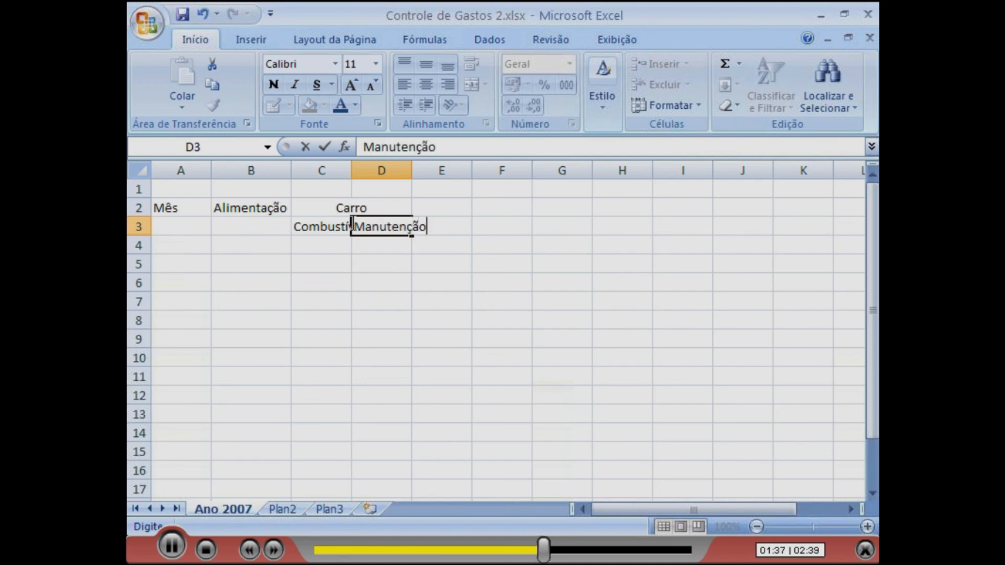
pyautogui.press('Tab')
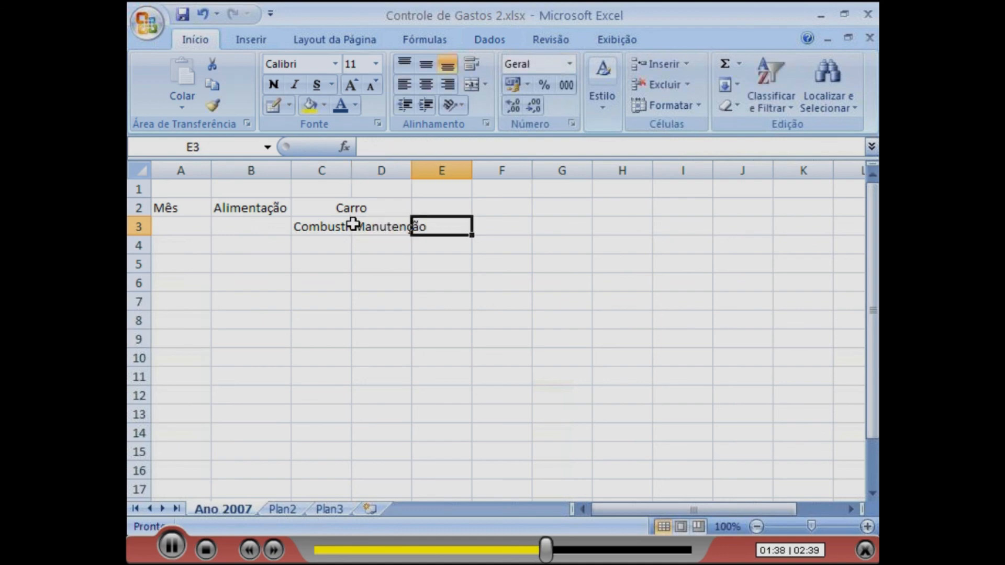
pyautogui.doubleClick(351, 171)
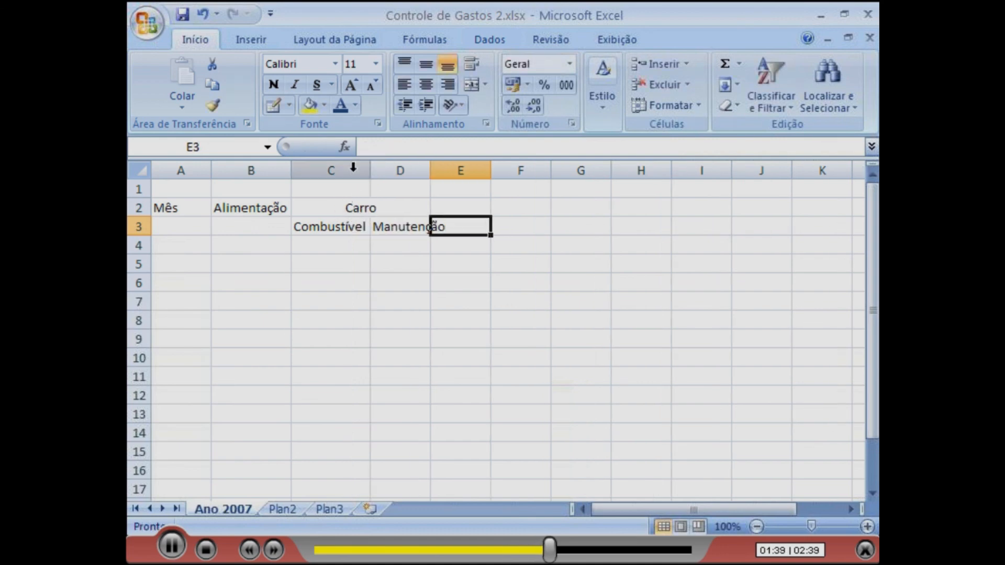
pyautogui.doubleClick(430, 172)
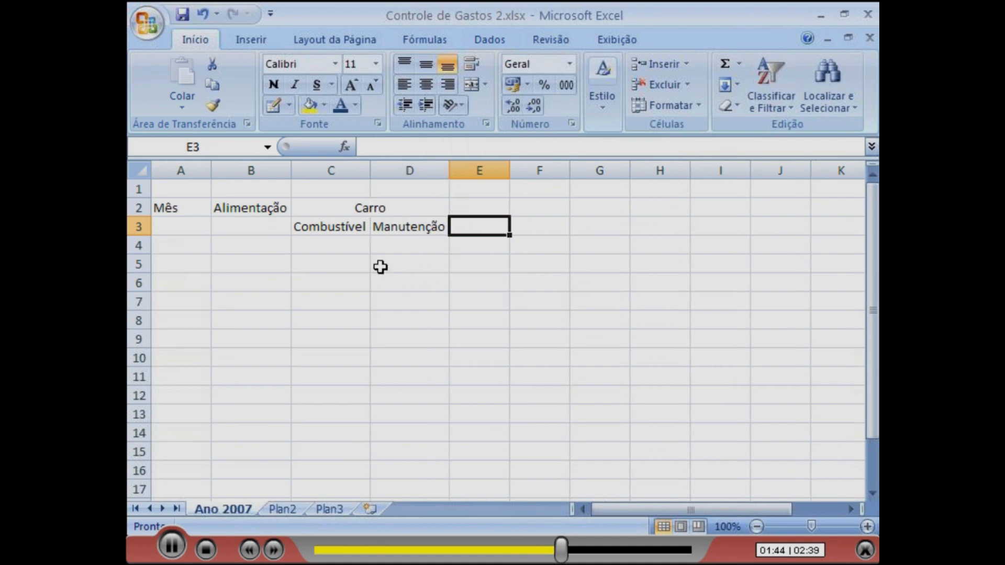
# Step: Merge and center the "Mês" heading over cells A2:A3 and the "Alimentação" heading over cells B2:B3
pyautogui.click(179, 206)
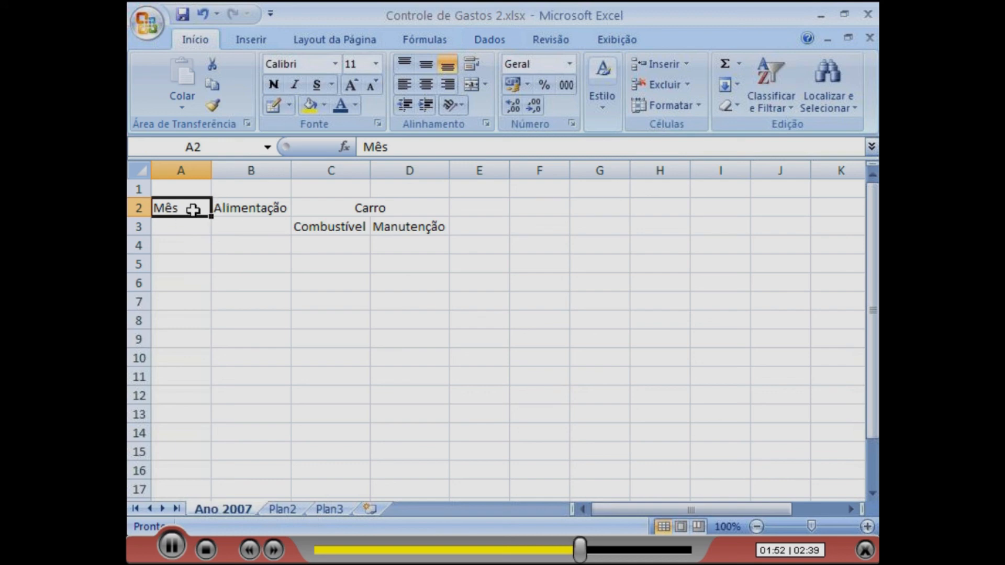
pyautogui.moveTo(192, 209); pyautogui.dragTo(194, 225)
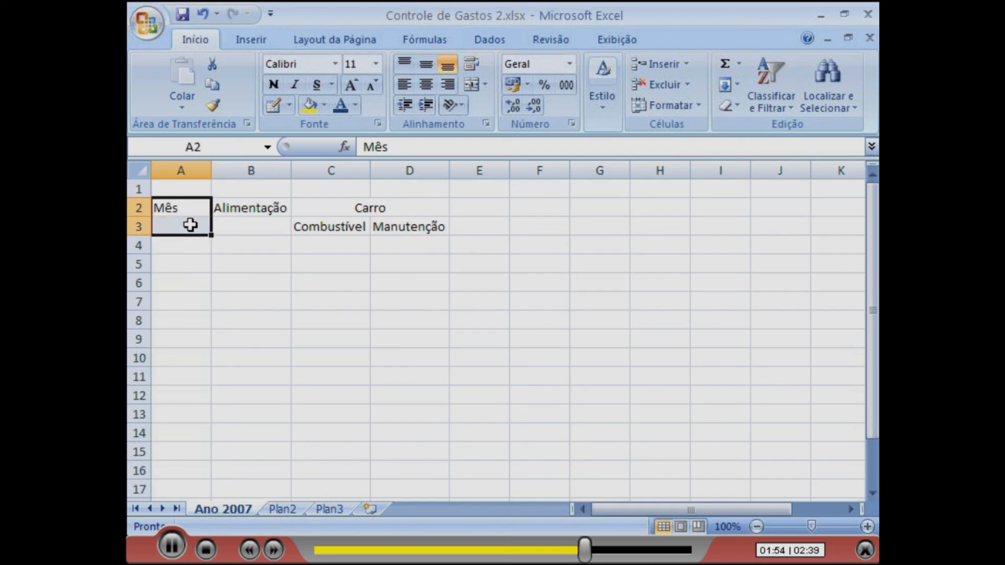
pyautogui.hotkey('ctrl', 'z')
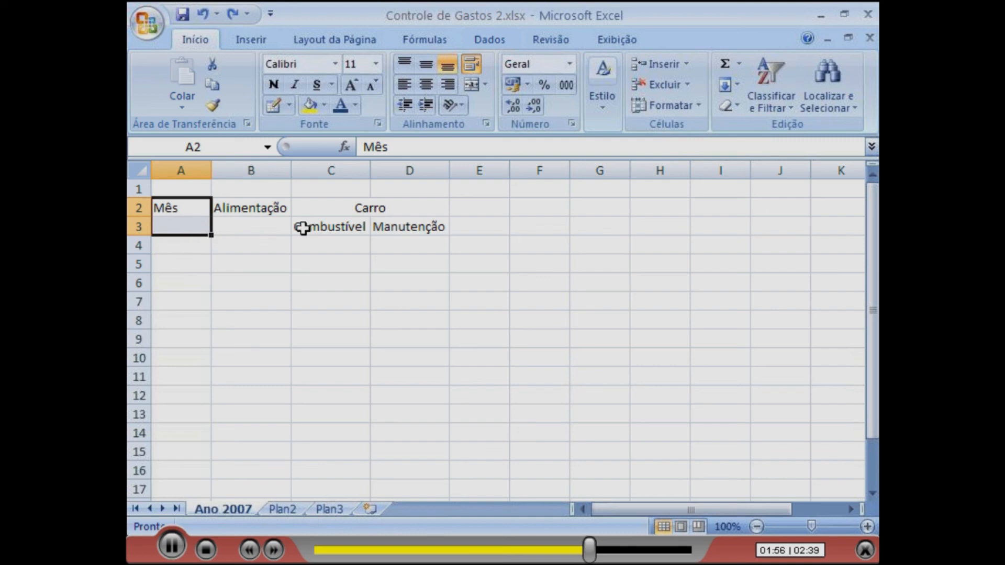
pyautogui.click(486, 87)
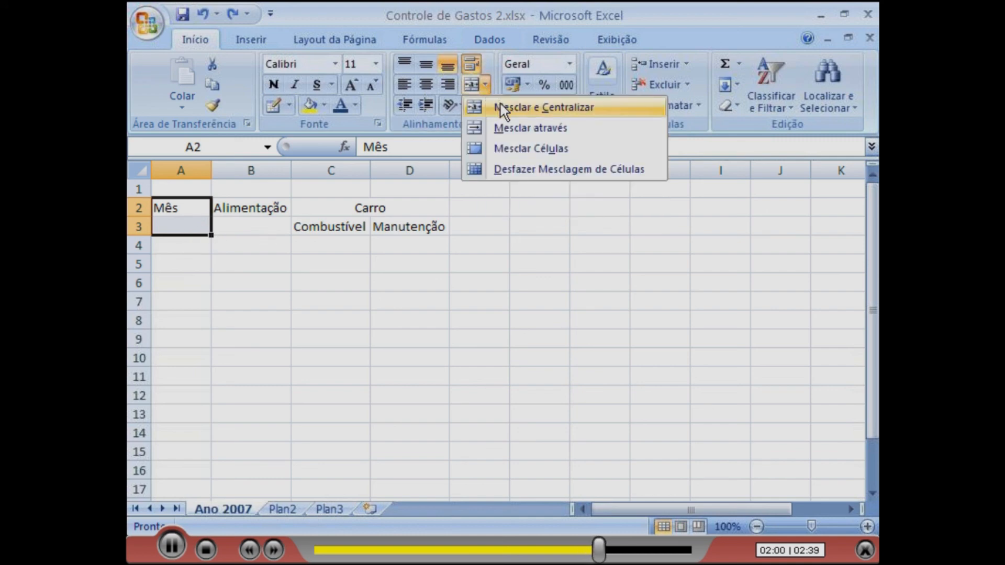
pyautogui.click(500, 106)
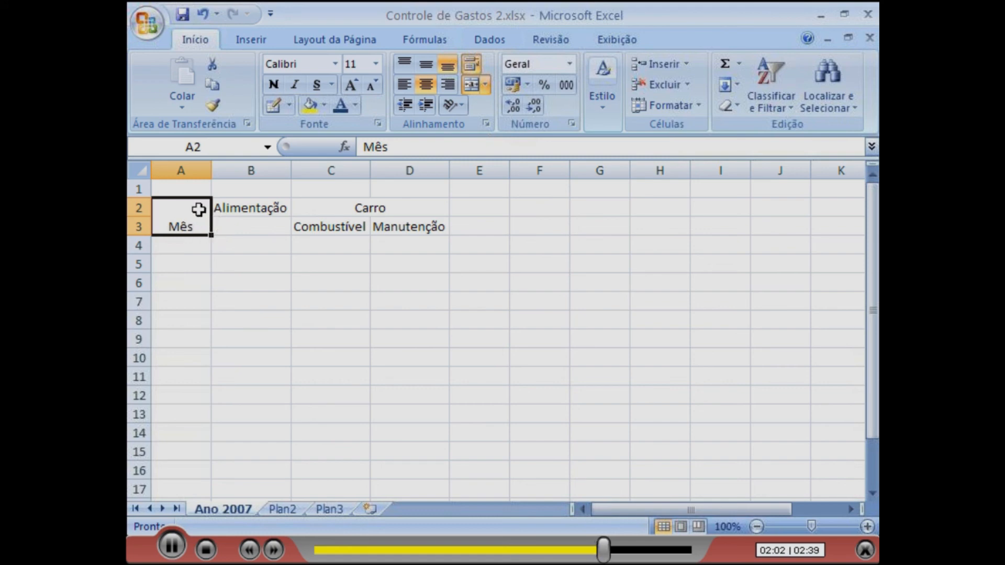
pyautogui.moveTo(254, 213); pyautogui.dragTo(258, 224)
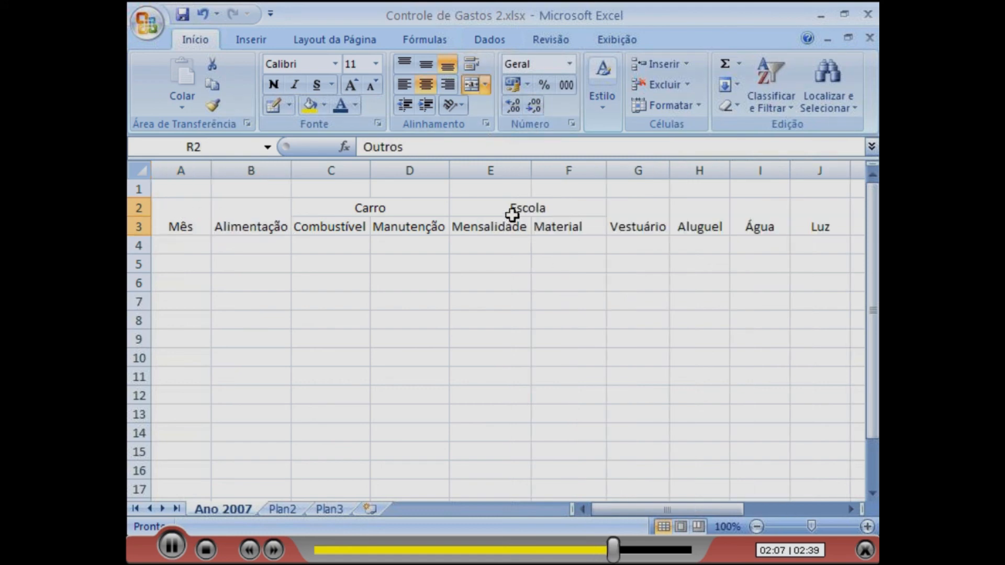
# Step: Merge and center cells A1:R1 and enter the title "Controle de Gastos - 2007" in the merged cell
pyautogui.click(849, 509)
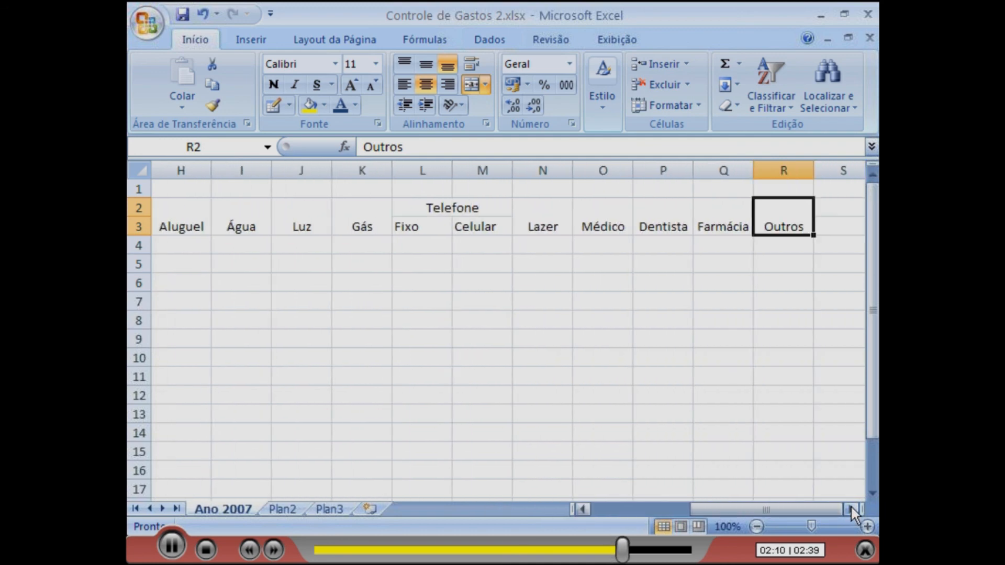
pyautogui.moveTo(816, 508); pyautogui.dragTo(667, 510)
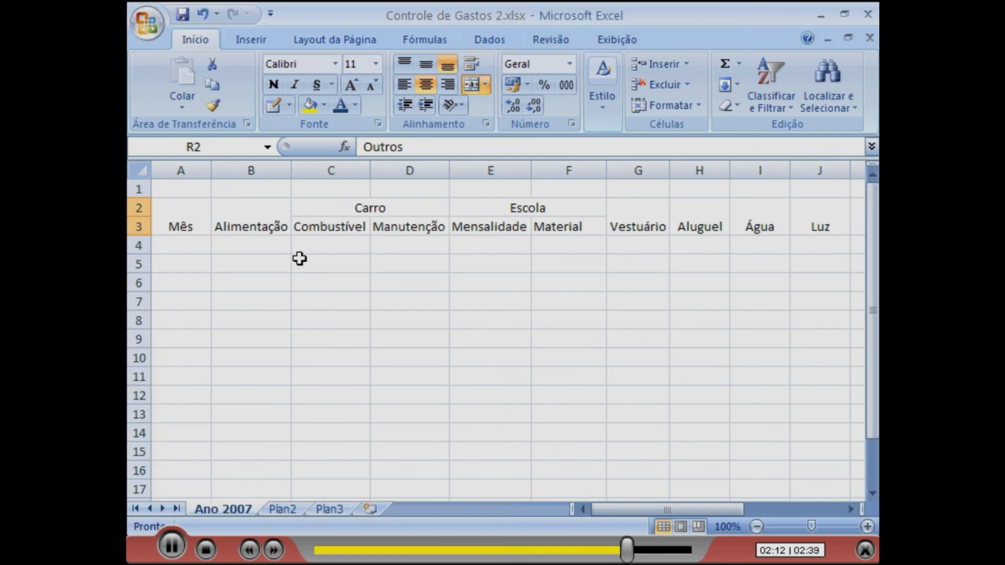
pyautogui.moveTo(191, 188); pyautogui.dragTo(717, 187)
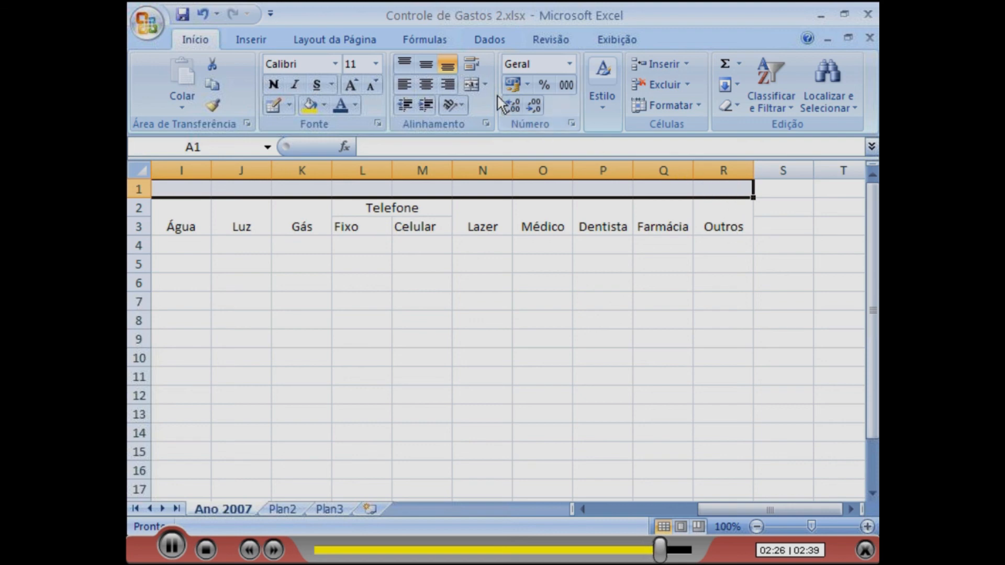
pyautogui.click(485, 85)
pyautogui.click(514, 108)
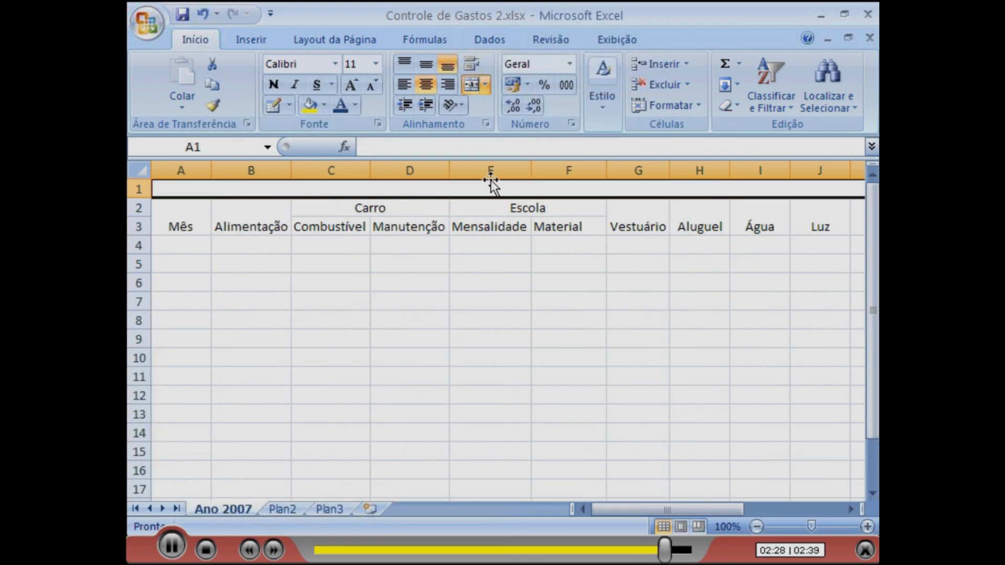
pyautogui.write('Contro')
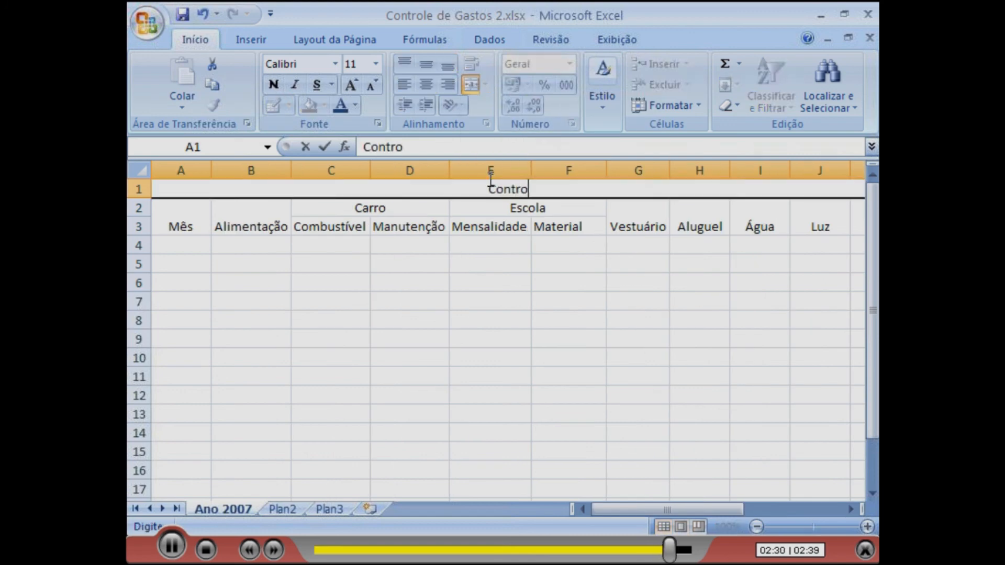
pyautogui.write('le de Gastos')
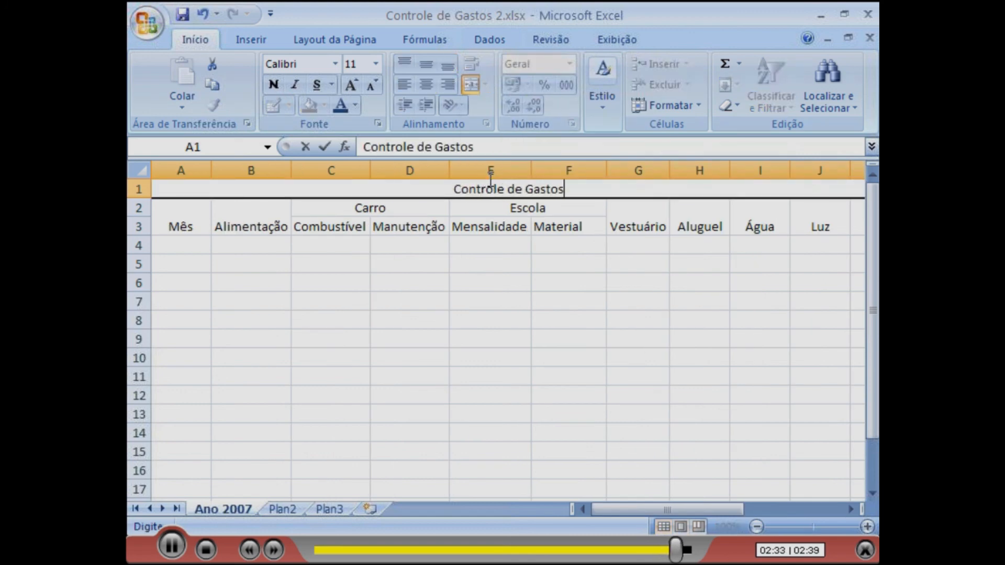
pyautogui.press('Return')
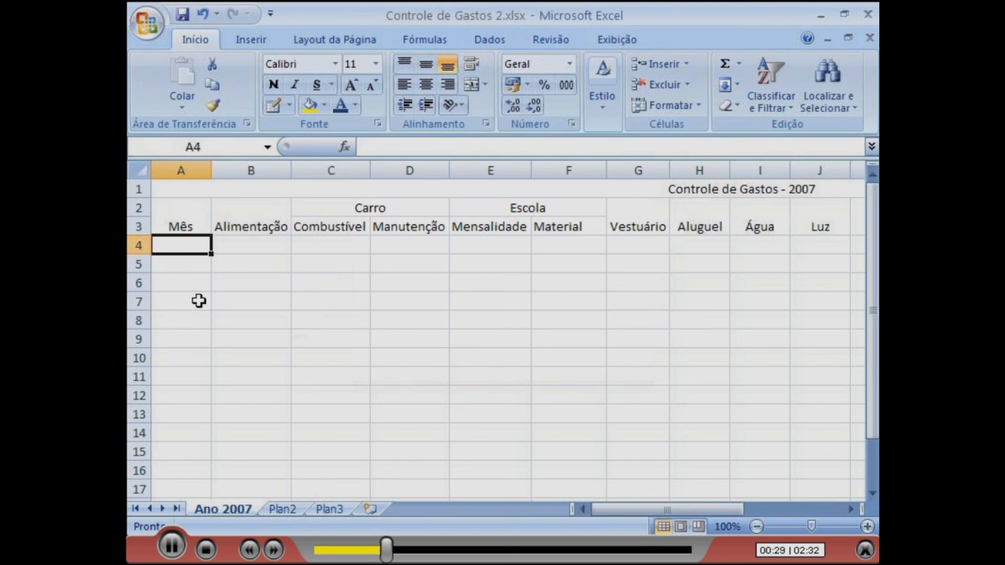
# Step: Enter "Janeiro" in A4, fill the month series down to A15, and autofit the width of column A
pyautogui.write('Janeiro')
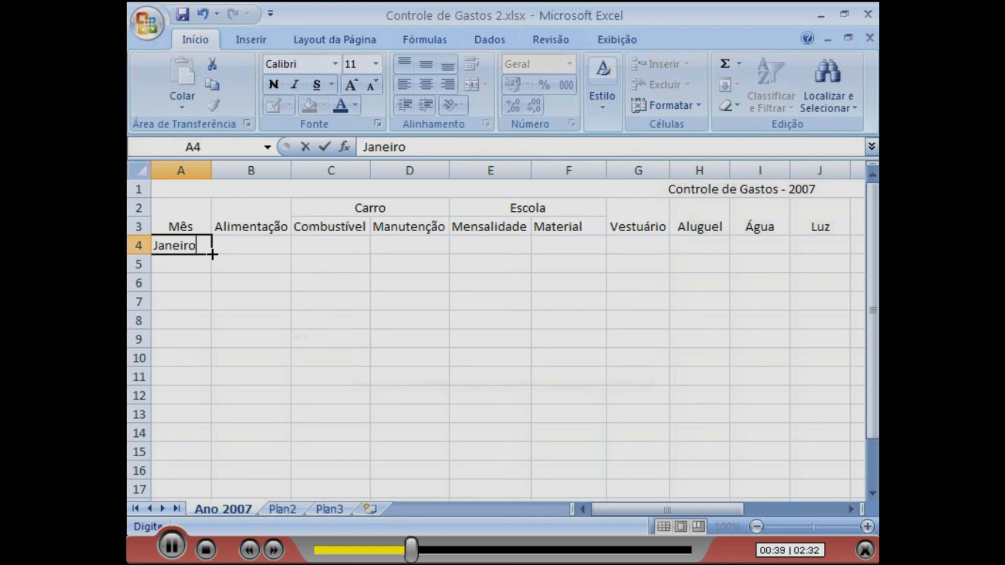
pyautogui.moveTo(212, 255); pyautogui.dragTo(219, 464)
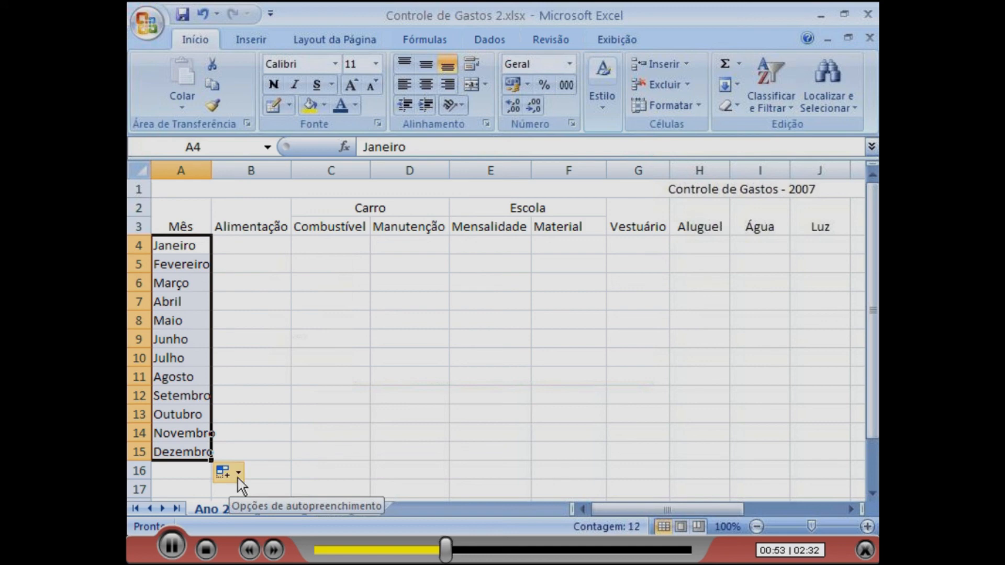
pyautogui.click(238, 473)
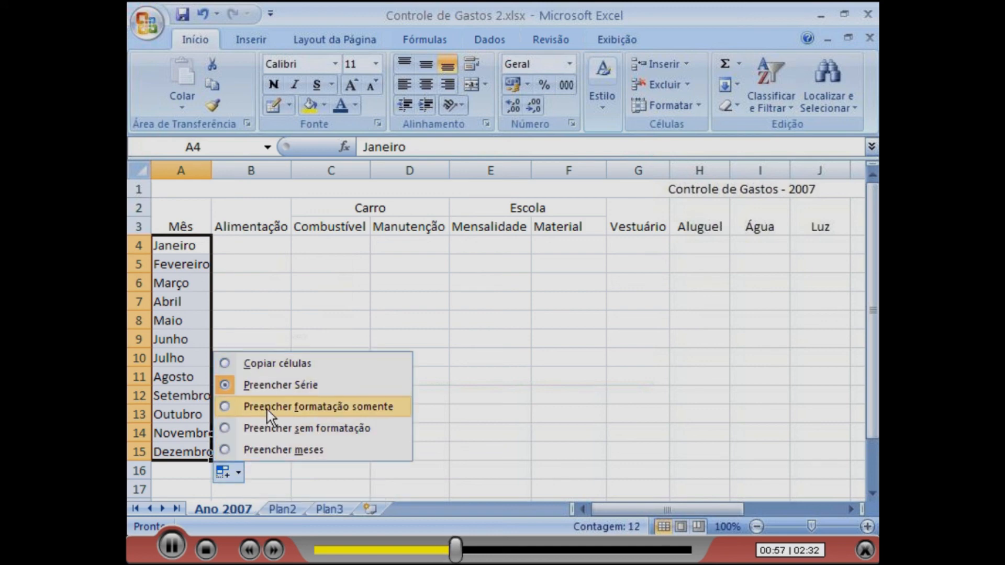
pyautogui.click(276, 471)
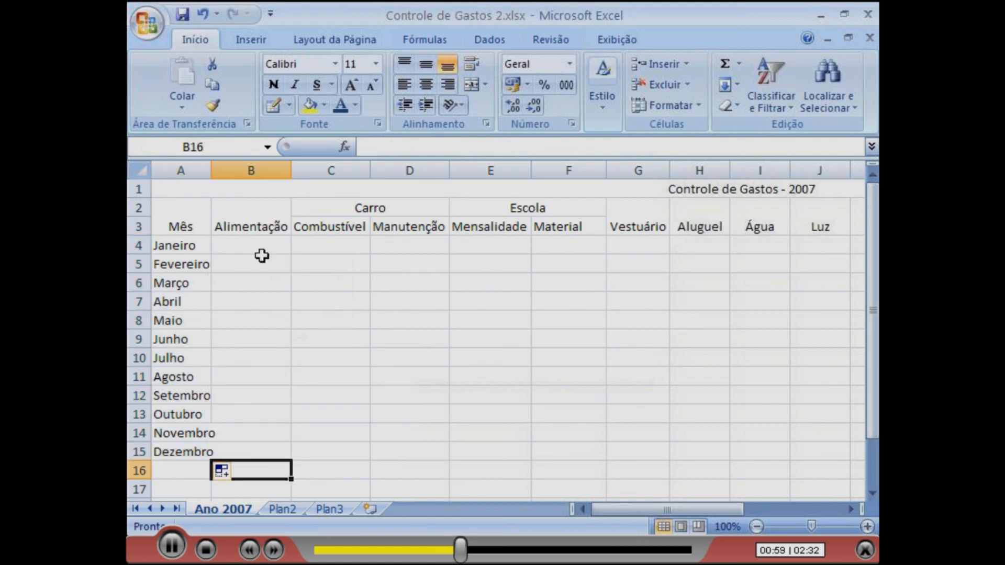
pyautogui.doubleClick(211, 170)
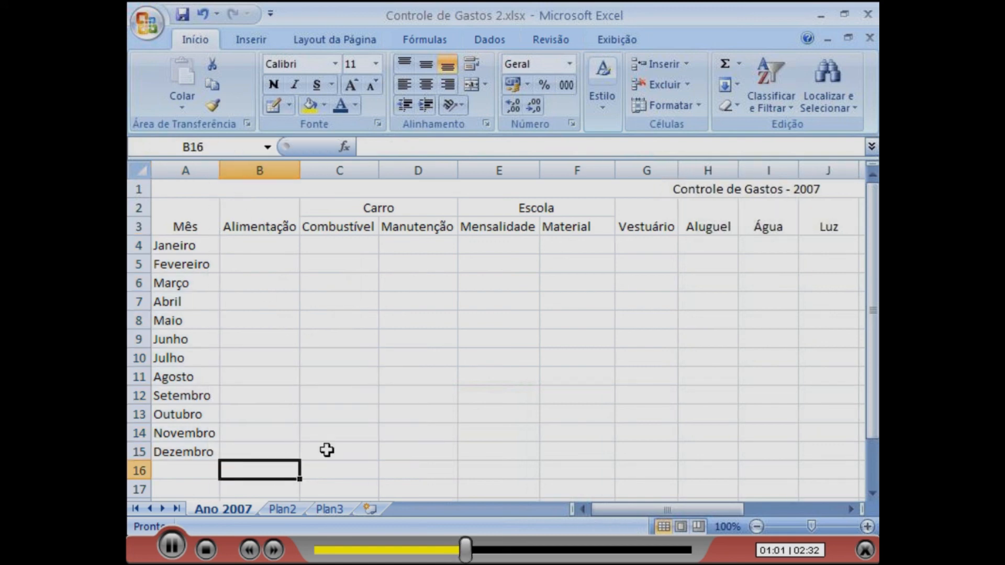
# Step: Switch to the blank workbook Pasta4, enter "Jan" in A1, and fill the abbreviated month series across to K1
pyautogui.click(454, 423)
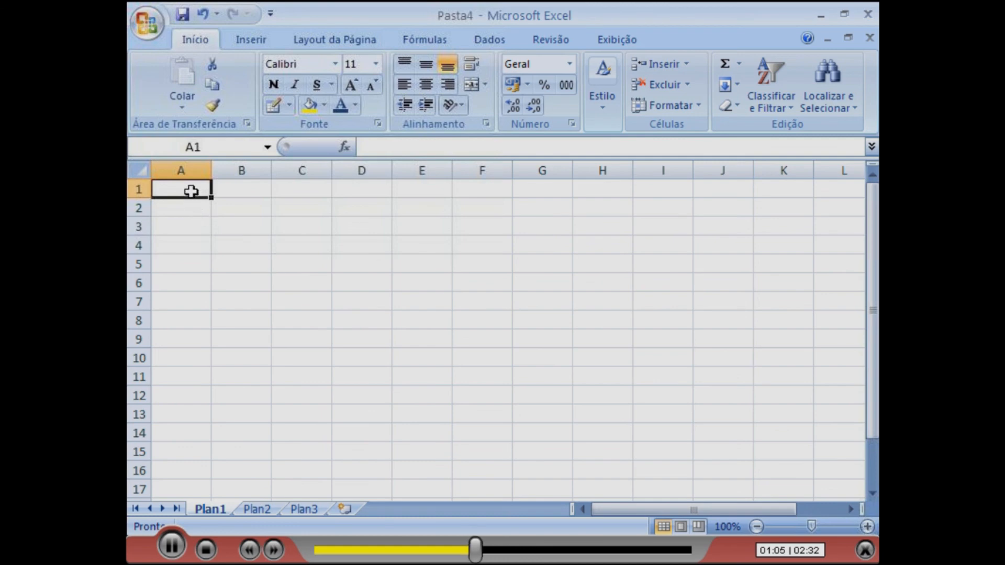
pyautogui.write('Jan')
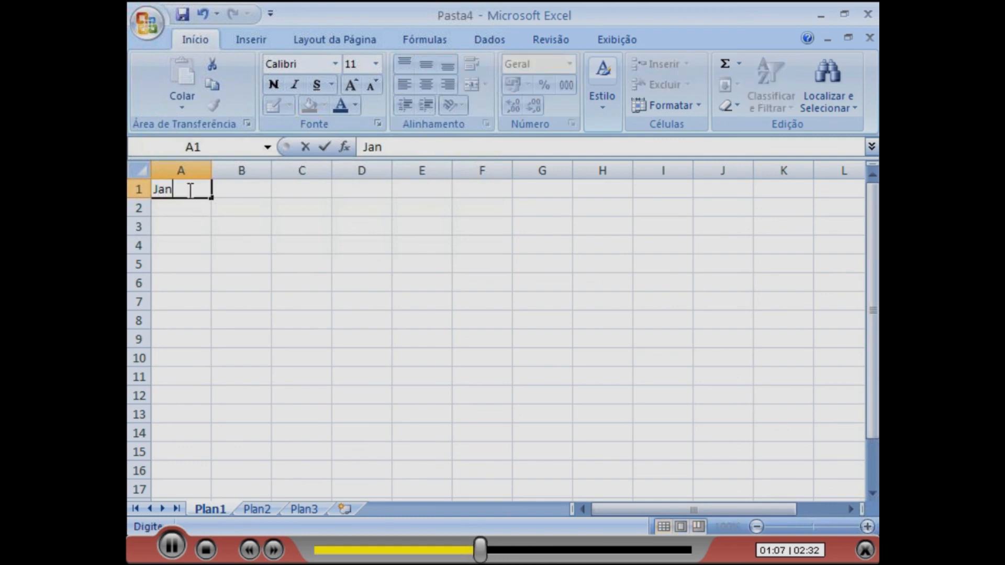
pyautogui.press('Return')
pyautogui.click(191, 189)
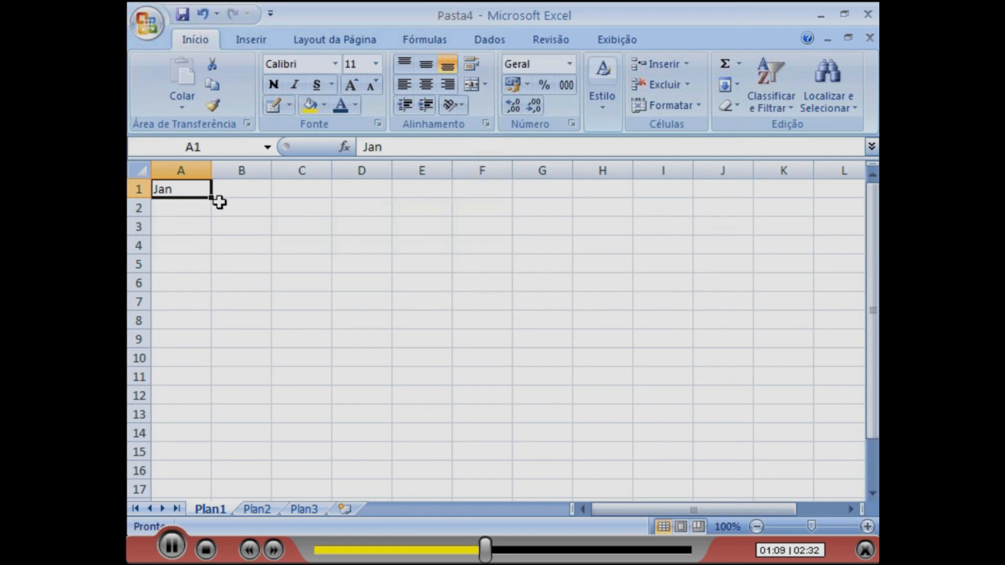
pyautogui.moveTo(212, 198); pyautogui.dragTo(795, 202)
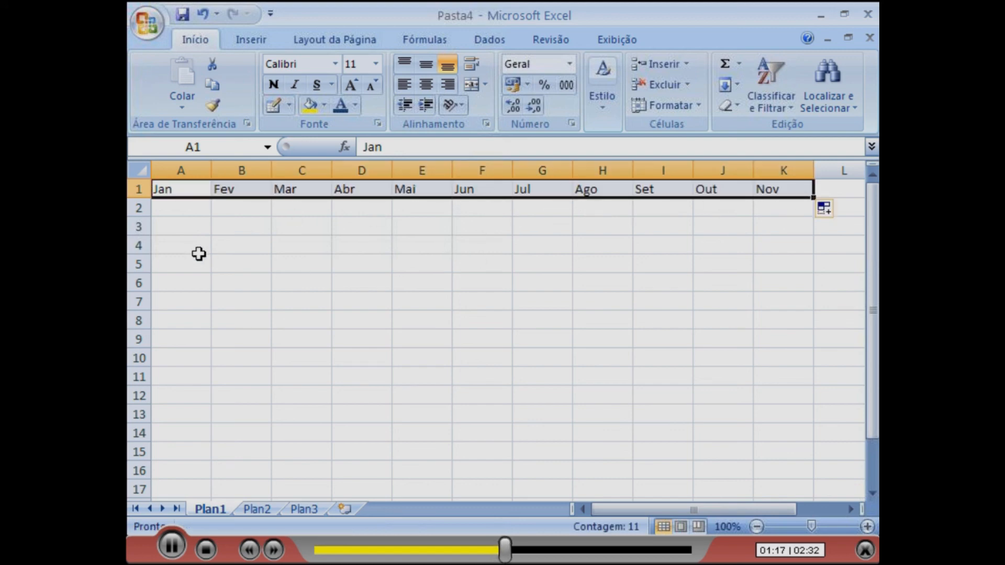
# Step: Enter "Seg" in A3 and fill the abbreviated weekday series down to A9
pyautogui.click(188, 233)
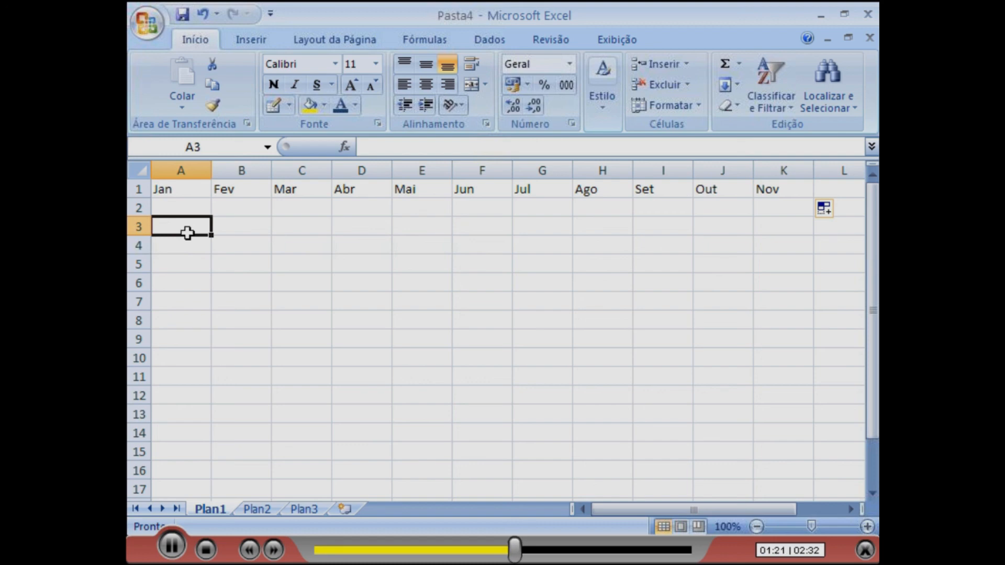
pyautogui.write('Seg')
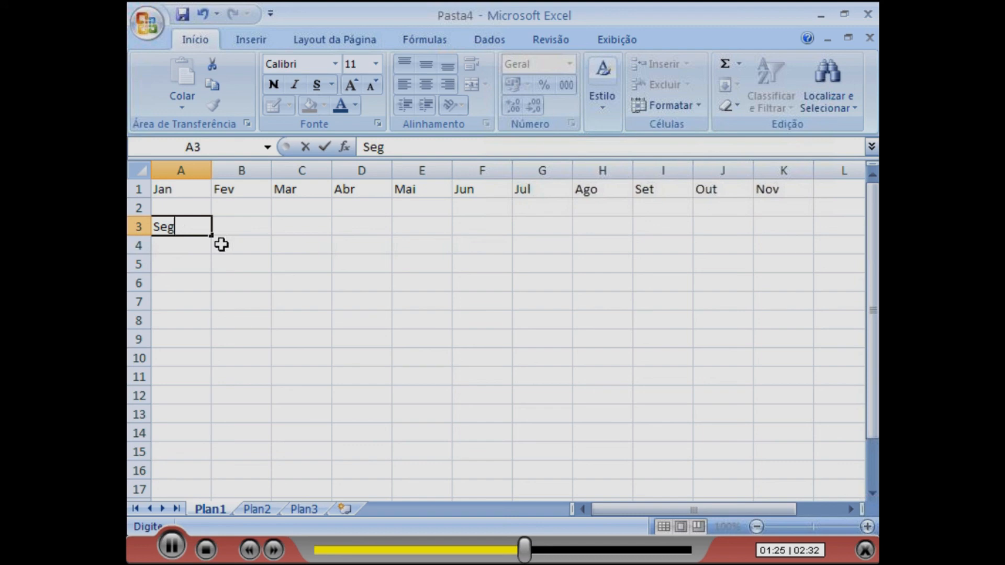
pyautogui.press('Return')
pyautogui.click(201, 229)
pyautogui.moveTo(211, 236); pyautogui.dragTo(212, 349)
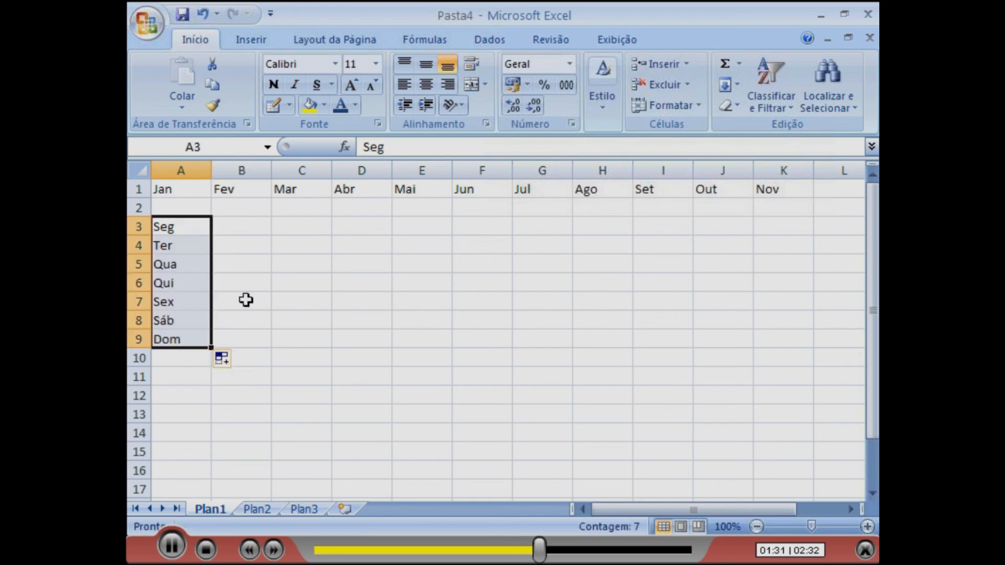
# Step: Enter "Segunda-feira" in C3, fill the weekday series down to C9, and autofit the width of column C
pyautogui.click(295, 228)
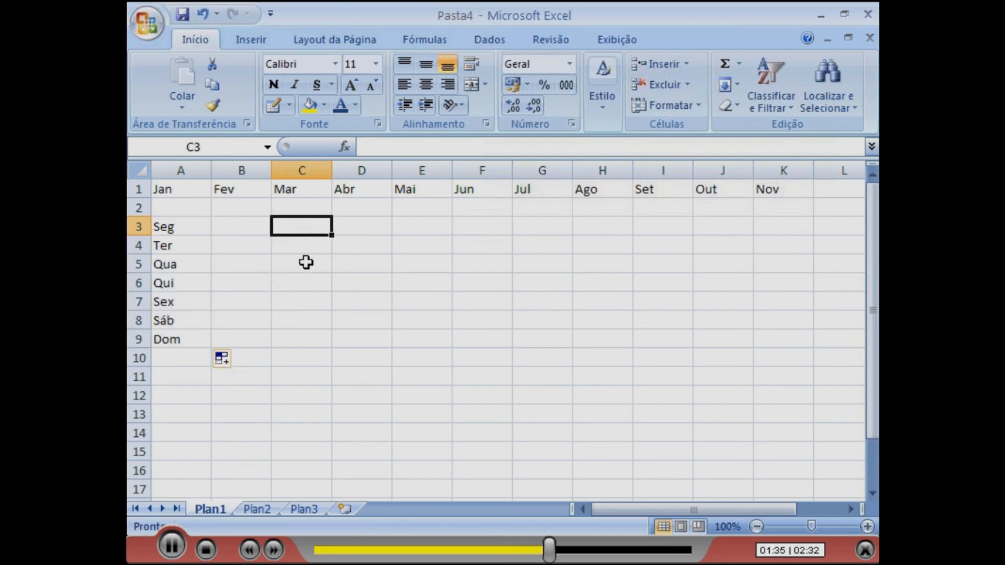
pyautogui.write('Segunda-feira')
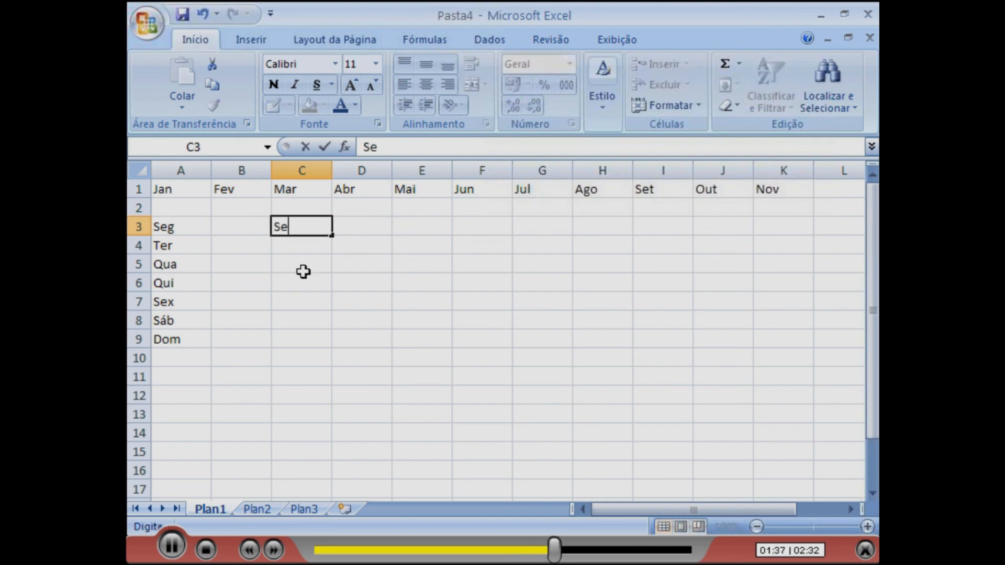
pyautogui.moveTo(331, 235); pyautogui.dragTo(330, 350)
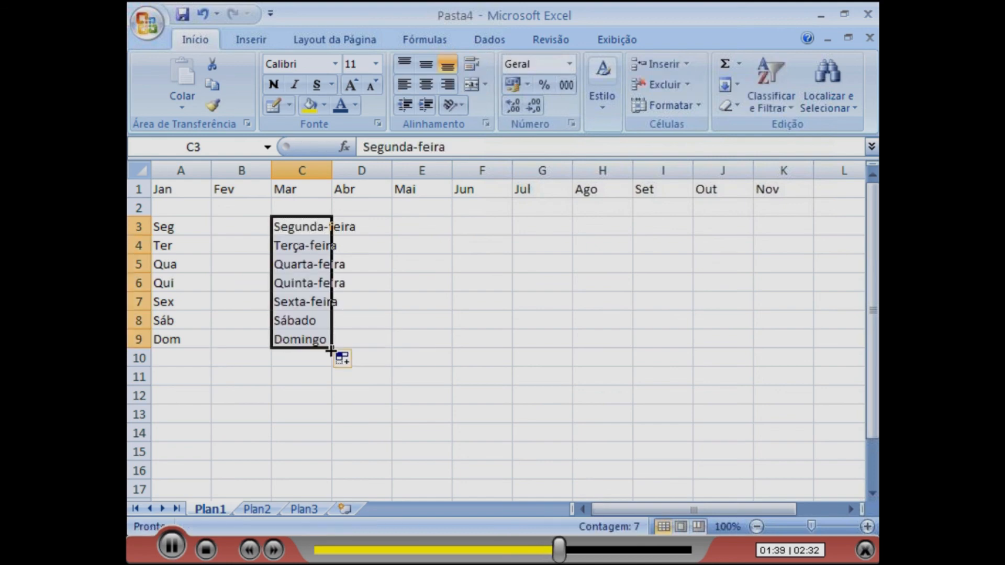
pyautogui.moveTo(329, 171); pyautogui.dragTo(330, 171)
pyautogui.doubleClick(330, 171)
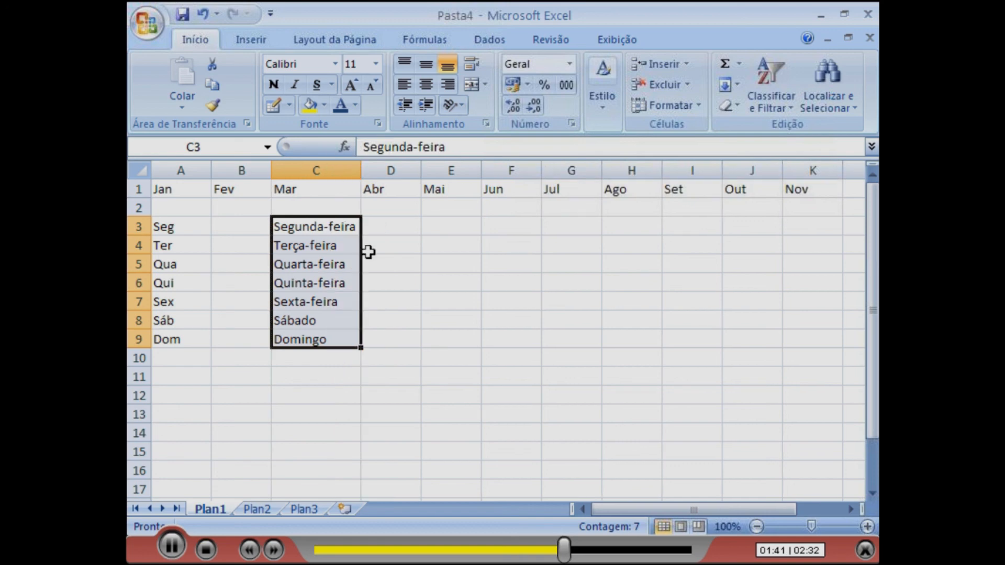
pyautogui.click(406, 285)
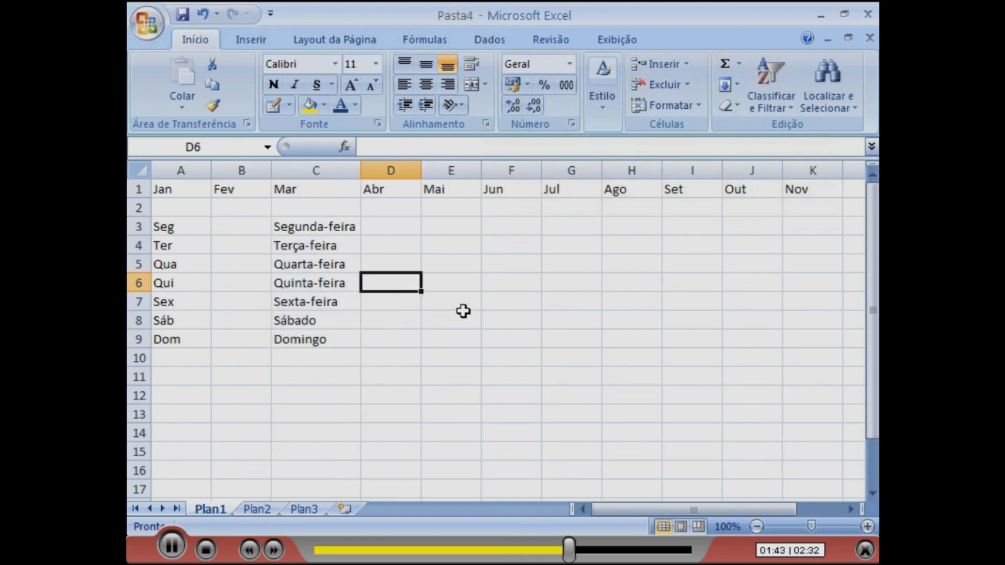
# Step: Enter 1, 2 and 3 in cells E3:E5 and fill the number series down to E14
pyautogui.click(455, 231)
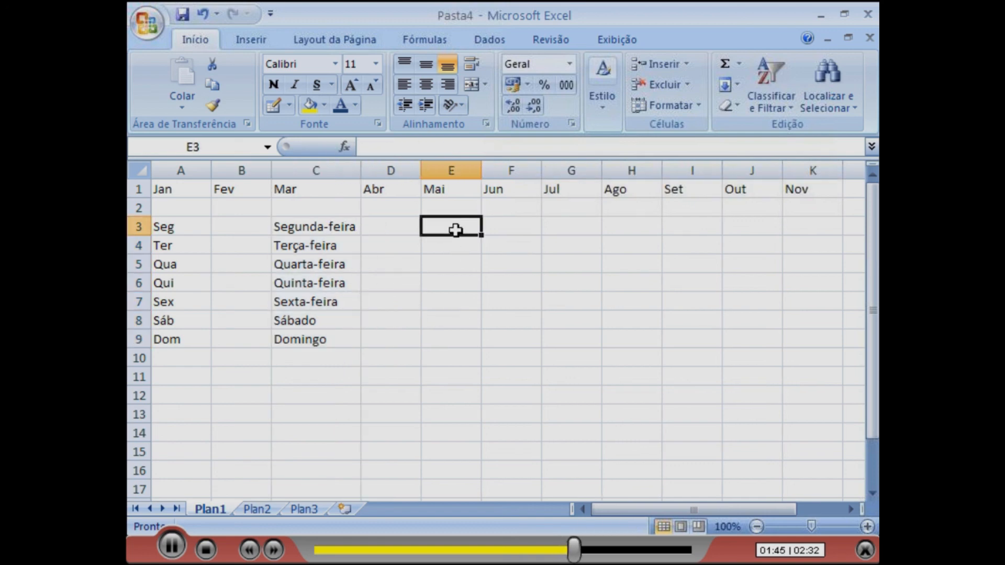
pyautogui.write('1')
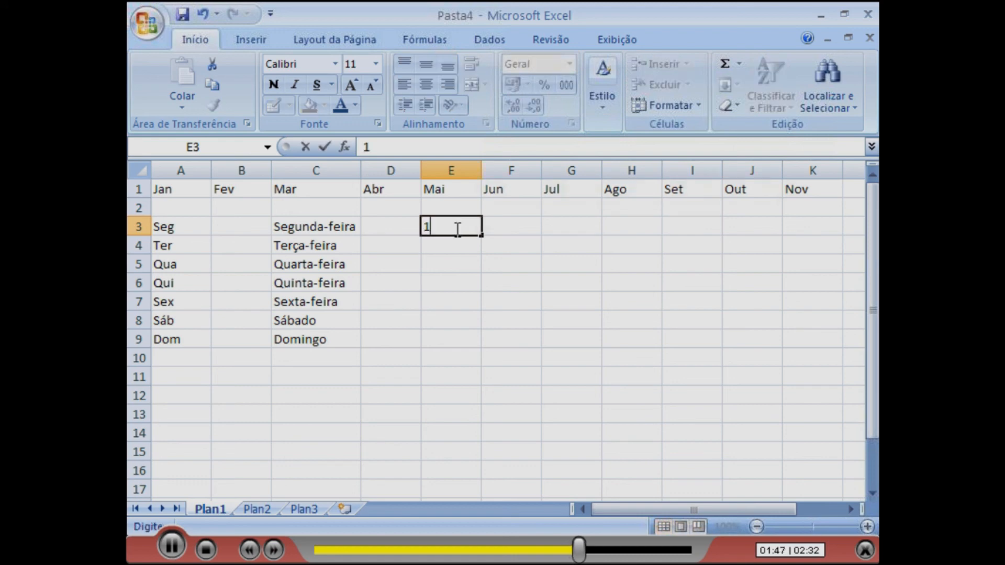
pyautogui.press('Return')
pyautogui.write('2')
pyautogui.press('Return')
pyautogui.write('3')
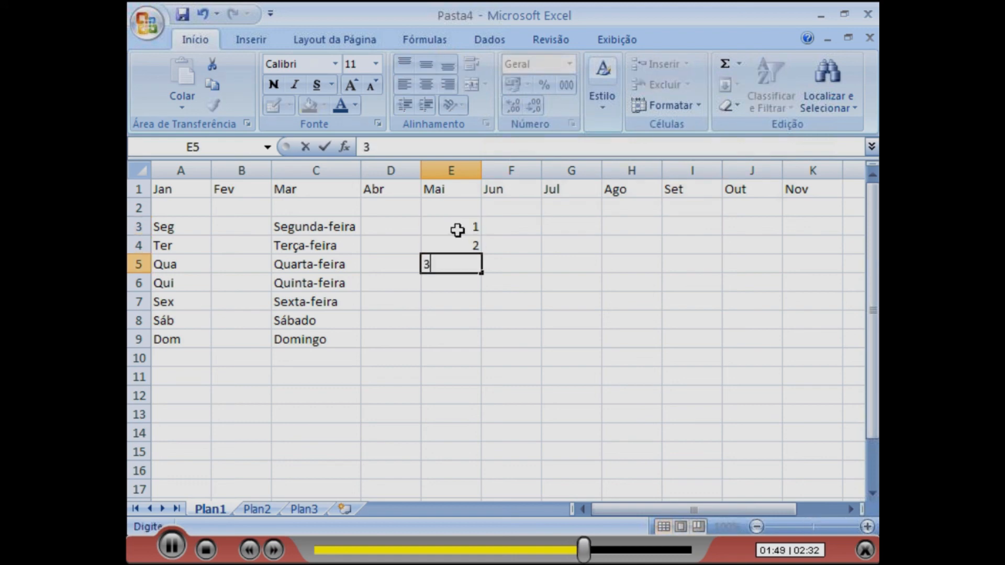
pyautogui.press('Return')
pyautogui.moveTo(457, 230); pyautogui.dragTo(482, 440)
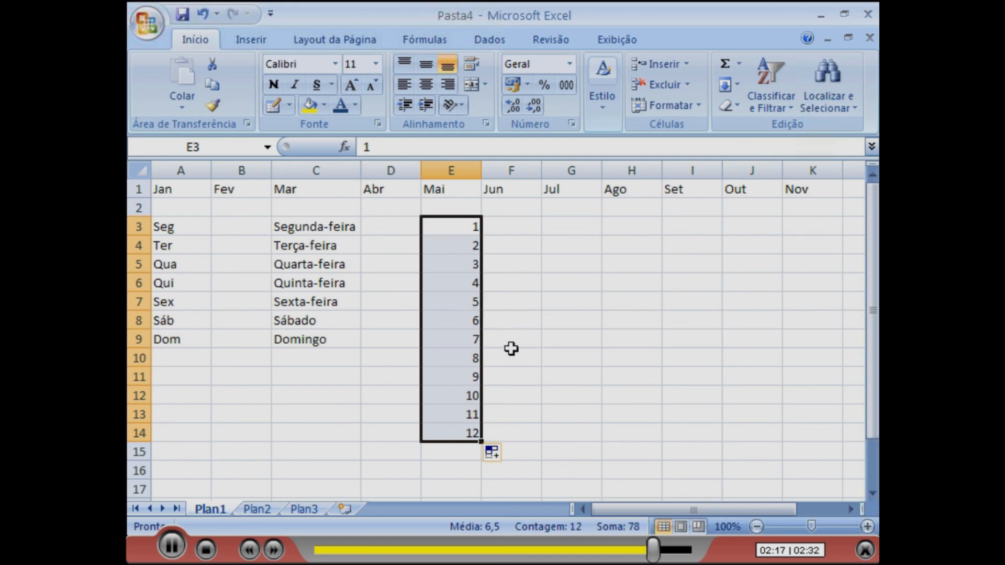
# Step: Change the autofill option for E3:E14 to copy the cells (Copiar células) instead of filling a series
pyautogui.click(507, 458)
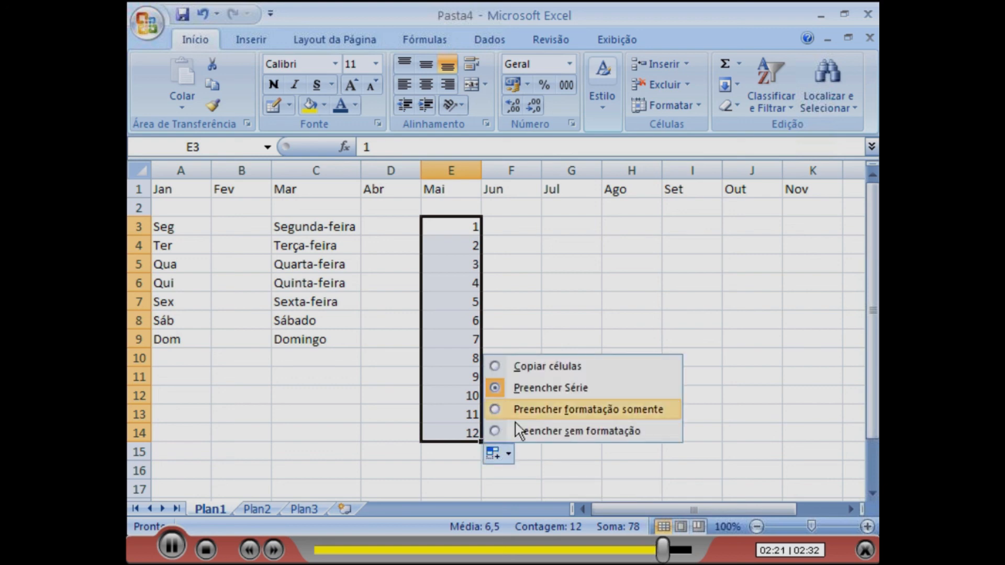
pyautogui.click(520, 373)
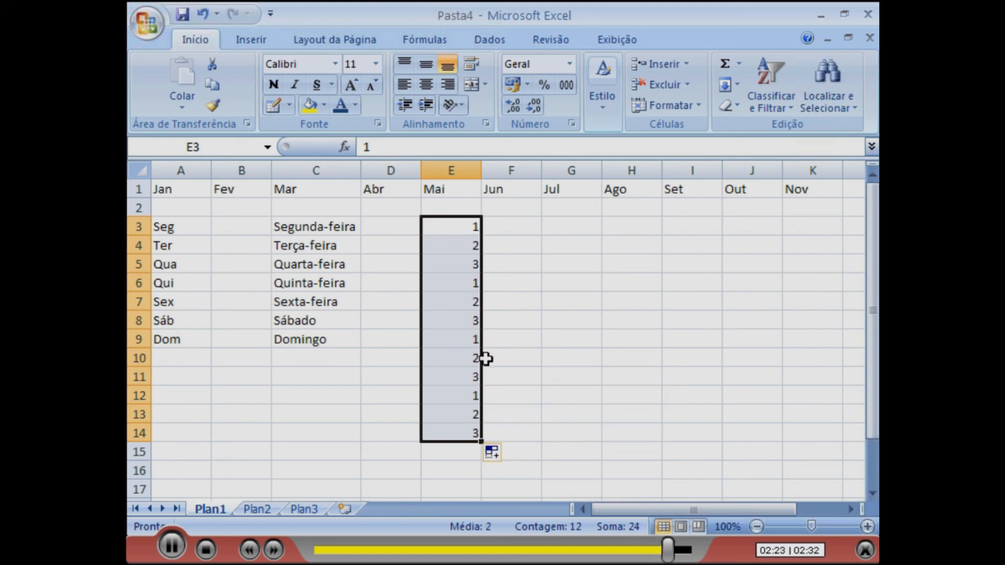
pyautogui.click(570, 331)
# Step: Switch back to the workbook Controle de Gastos 2.xlsx and align the row 1 title vertically to the middle
pyautogui.click(464, 546)
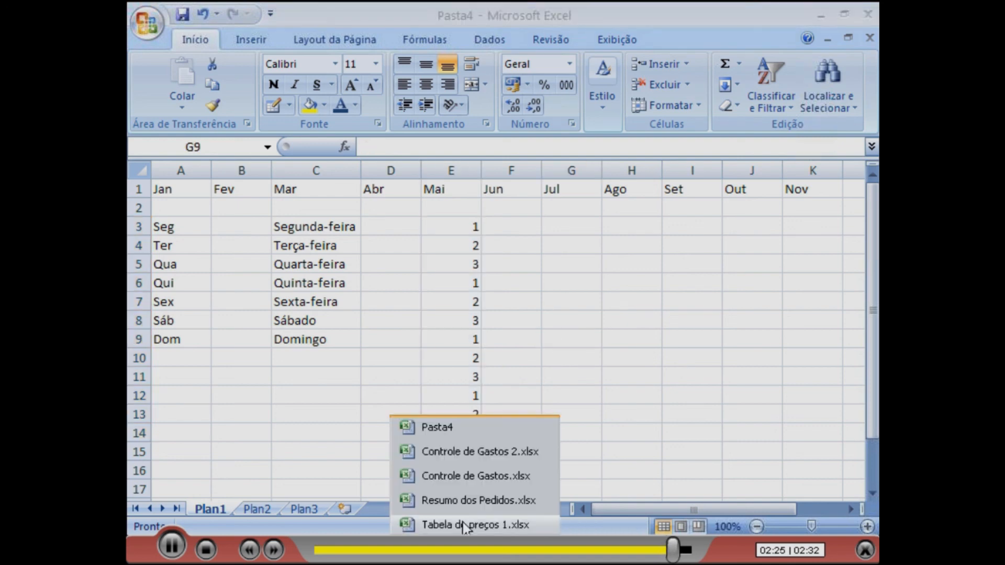
pyautogui.click(470, 460)
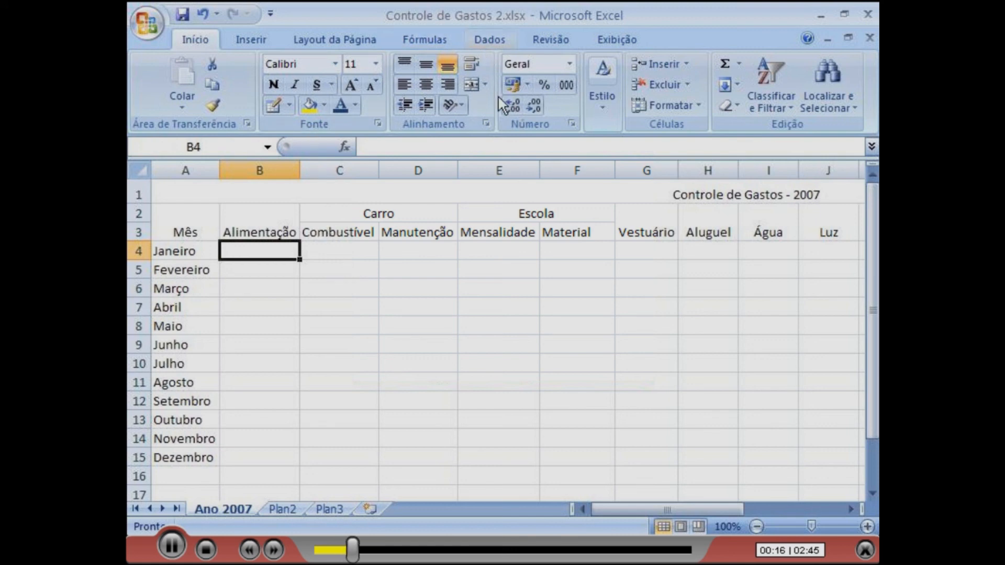
pyautogui.moveTo(648, 509); pyautogui.dragTo(687, 509)
pyautogui.click(531, 193)
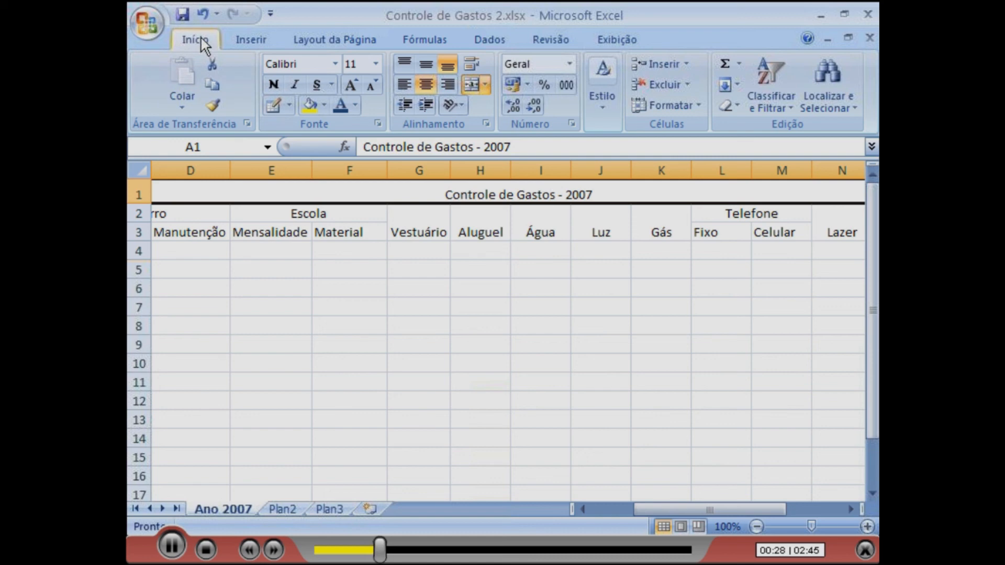
pyautogui.click(425, 63)
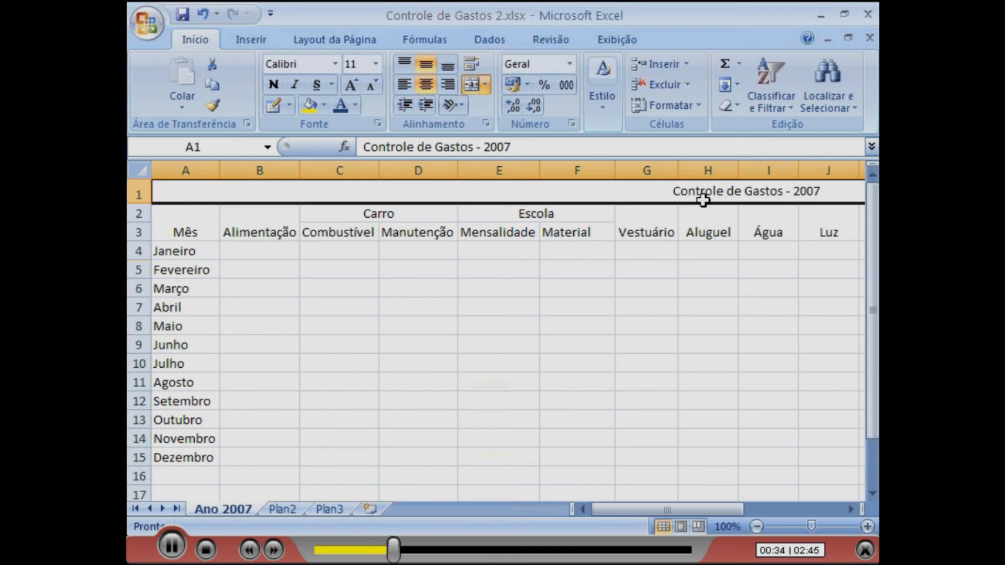
# Step: Set the row 1 title's font to Arial Black at size 12
pyautogui.click(337, 64)
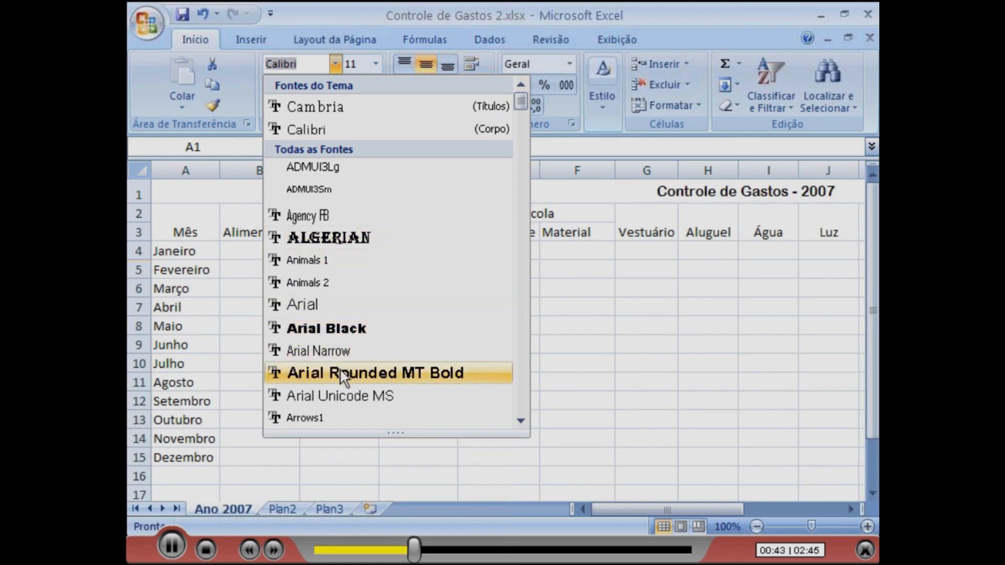
pyautogui.click(340, 334)
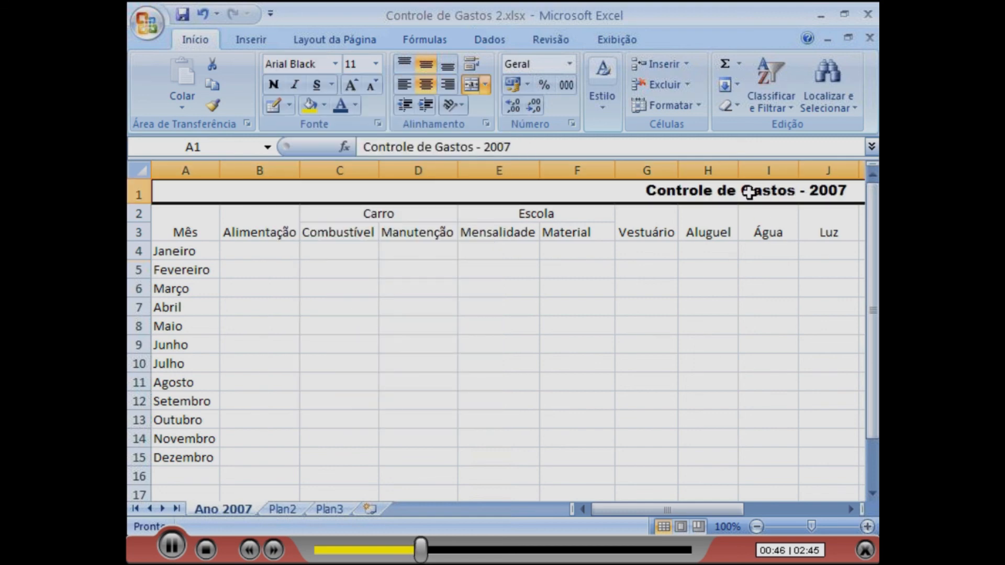
pyautogui.click(377, 64)
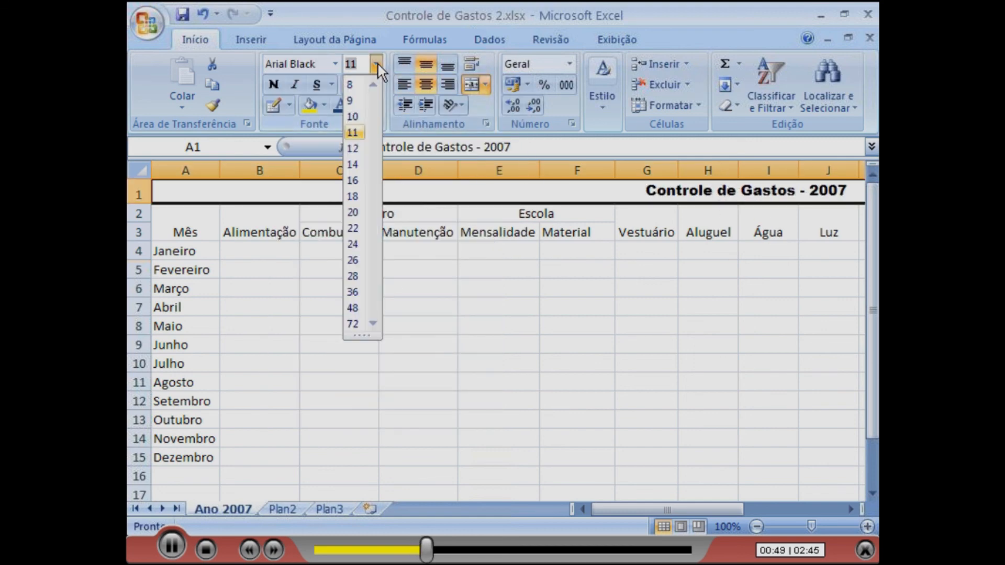
pyautogui.click(353, 149)
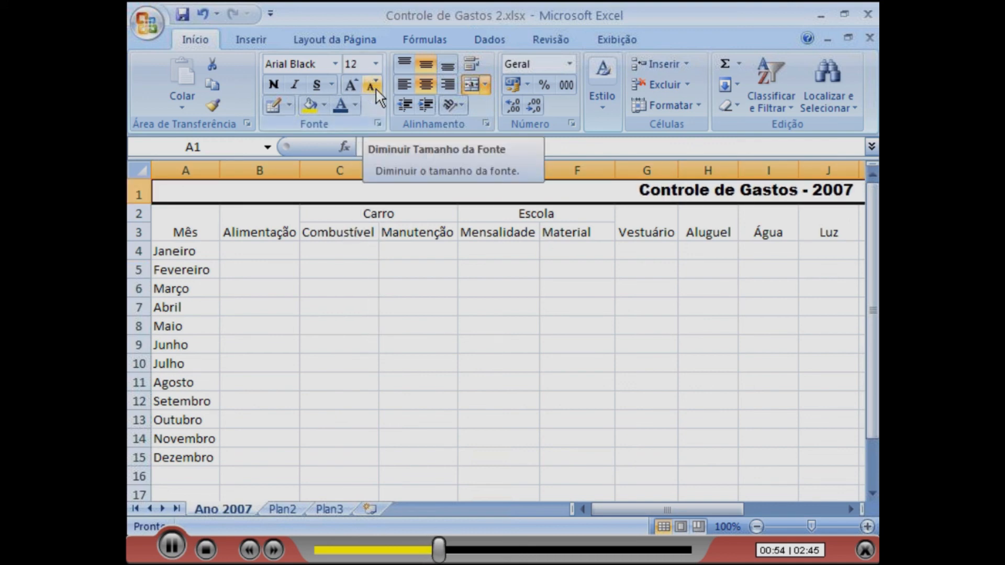
# Step: Make the row 1 title bold and give its text a dark blue theme colour
pyautogui.click(272, 82)
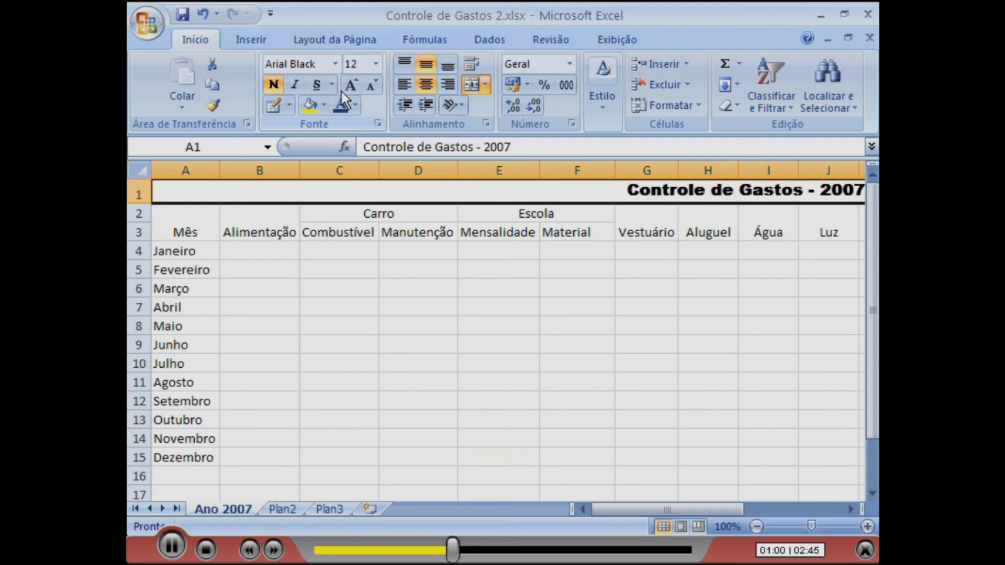
pyautogui.click(355, 103)
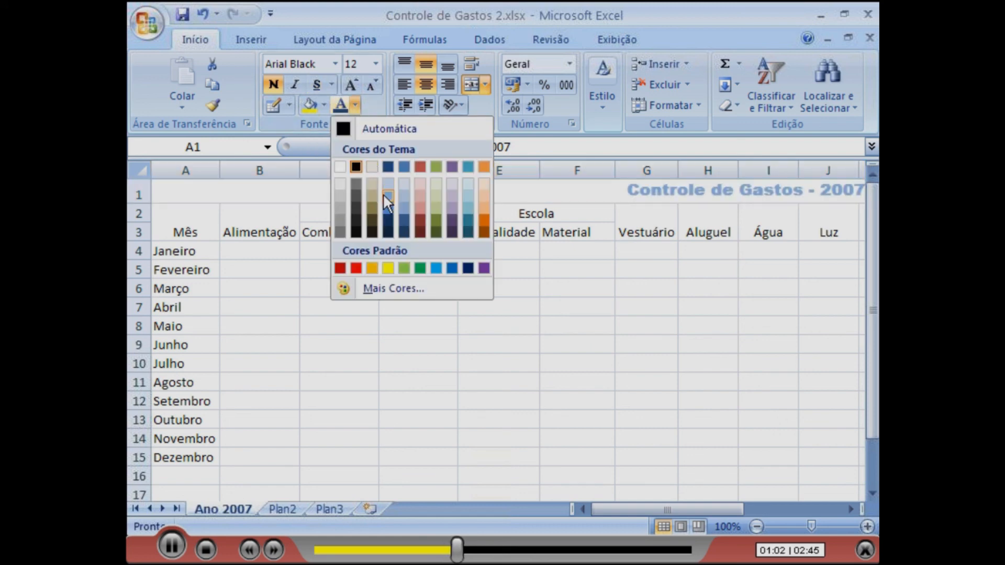
pyautogui.click(388, 215)
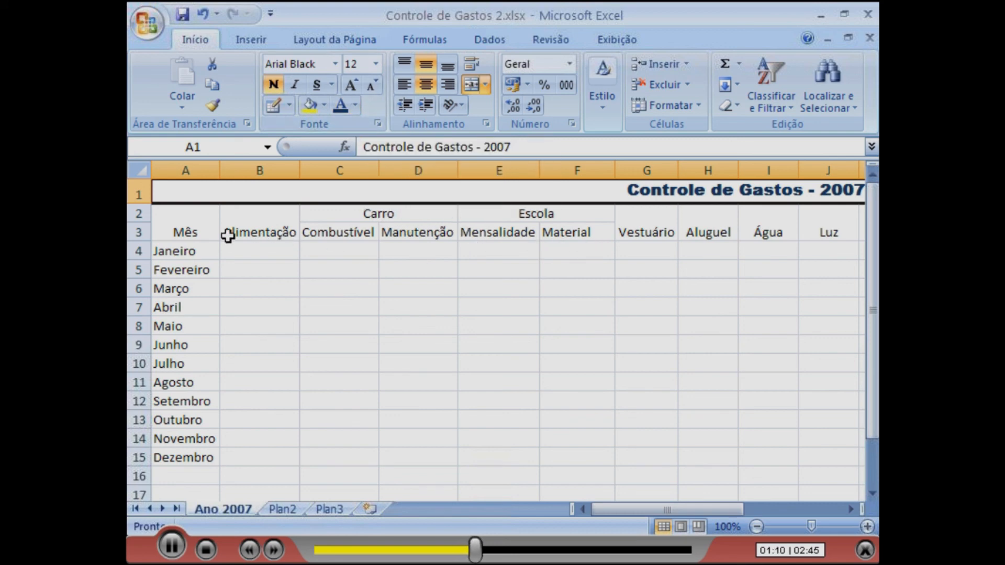
# Step: Align the column headings in rows 2 and 3 to the middle vertically and centre them horizontally
pyautogui.moveTo(200, 229); pyautogui.dragTo(728, 230)
pyautogui.click(433, 62)
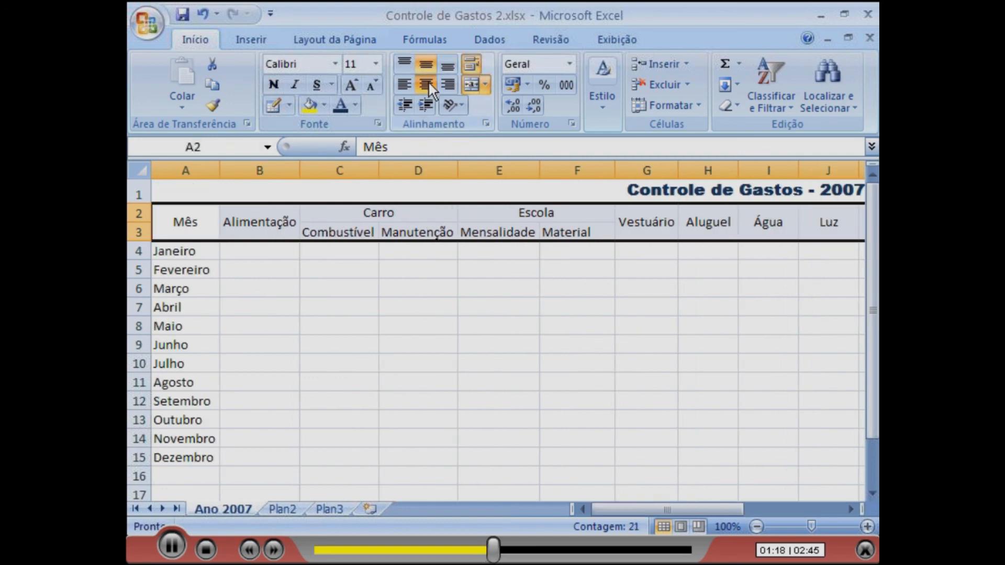
pyautogui.click(428, 81)
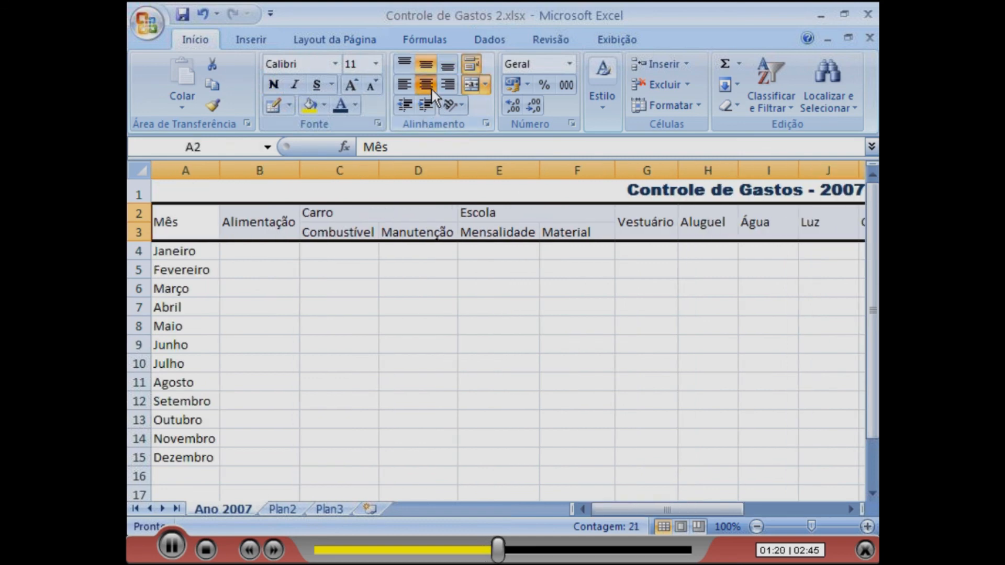
pyautogui.click(431, 86)
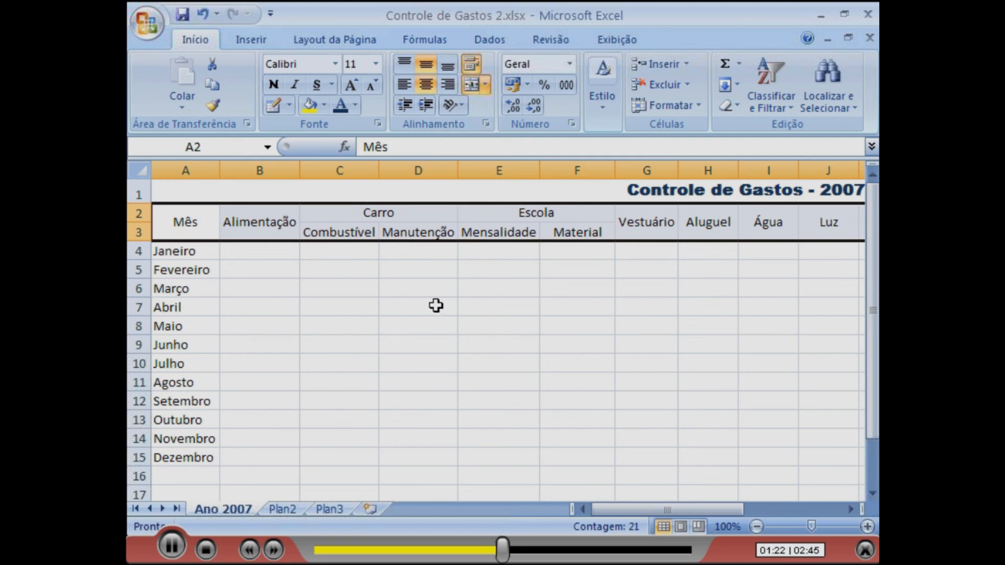
# Step: Make the column headings in rows 2 and 3 bold and try font size 12 on them
pyautogui.click(274, 85)
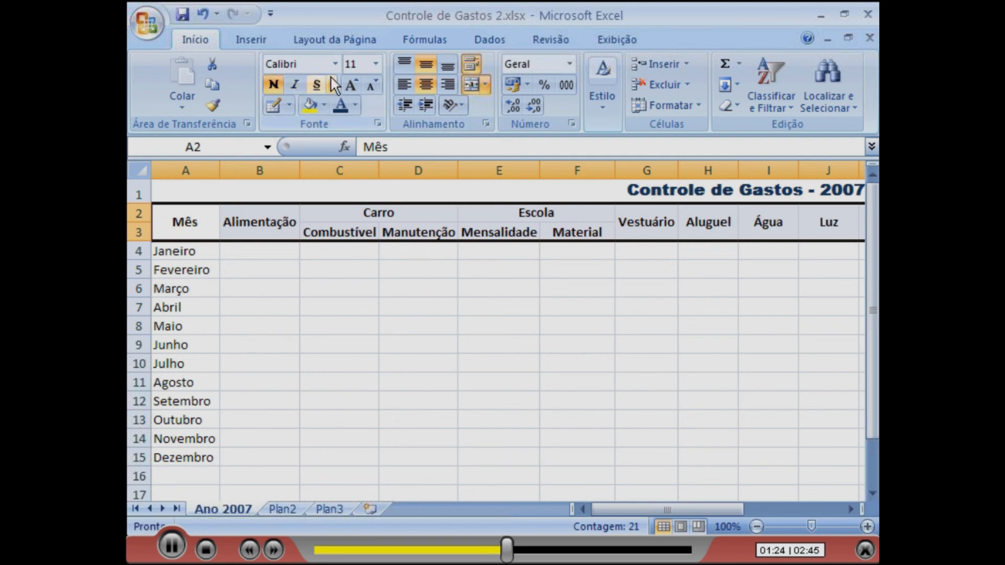
pyautogui.click(375, 64)
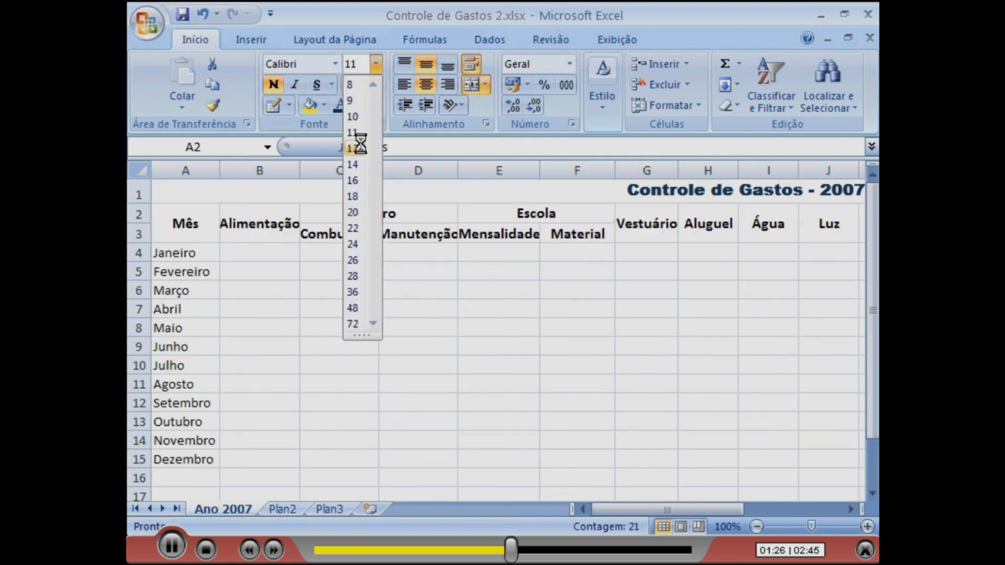
pyautogui.click(358, 149)
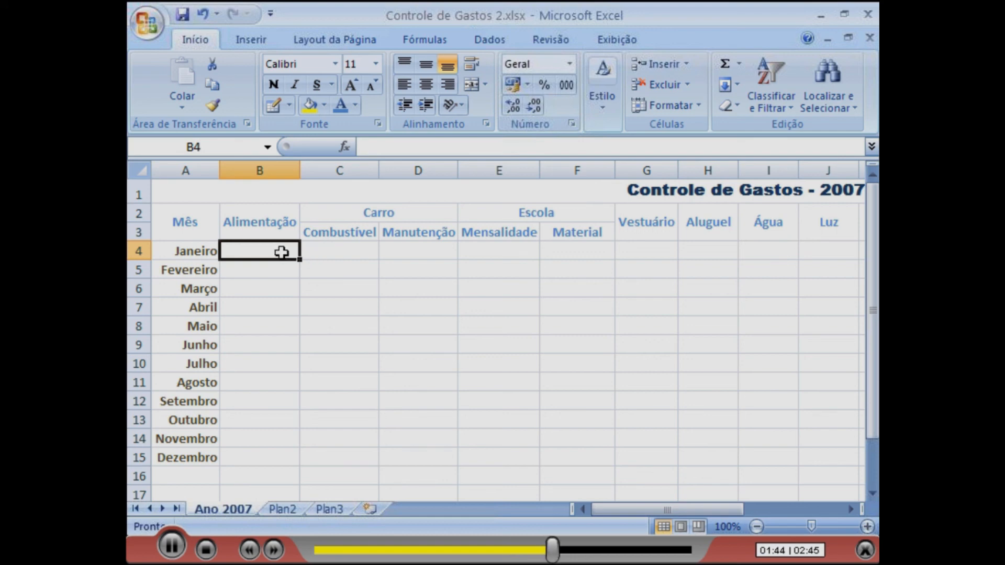
# Step: Apply the currency format (Moeda) to cell B4 and enter 235 as January's Alimentação expense
pyautogui.click(569, 64)
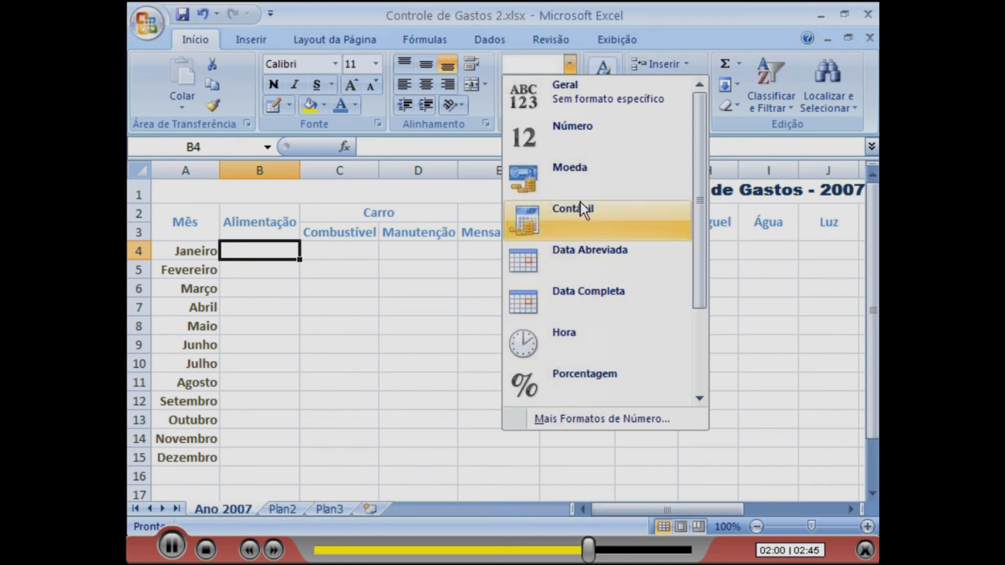
pyautogui.click(577, 173)
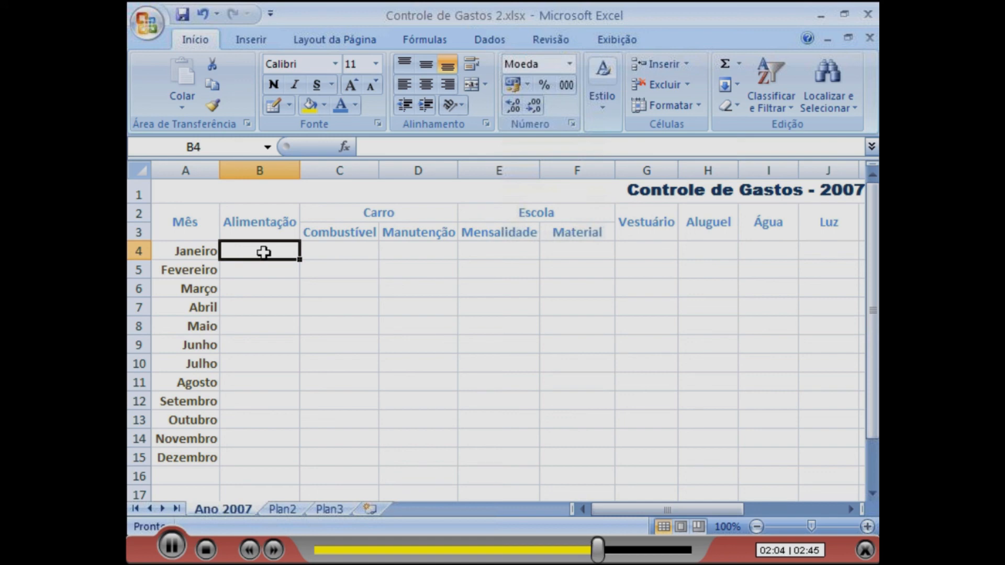
pyautogui.write('235')
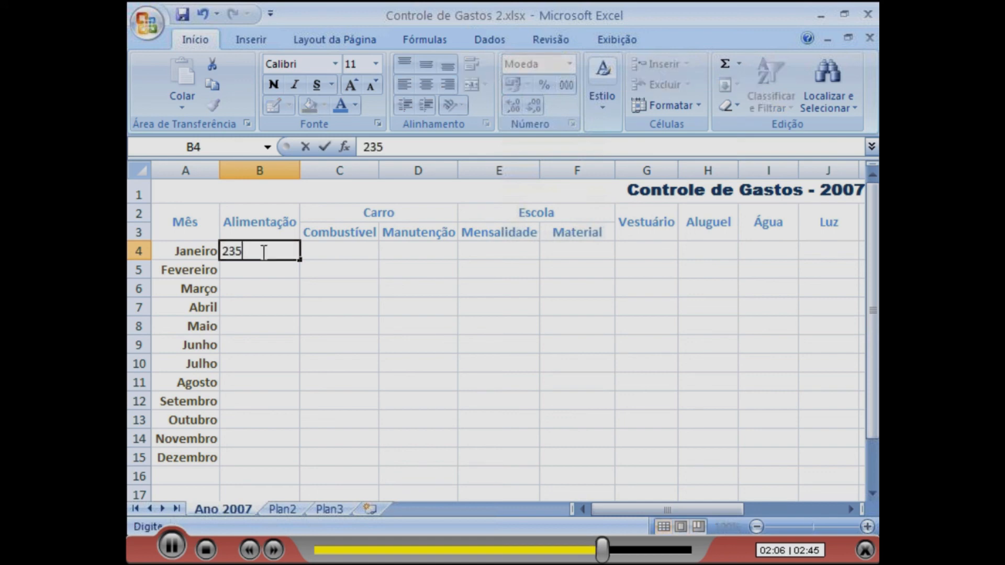
pyautogui.press('Tab')
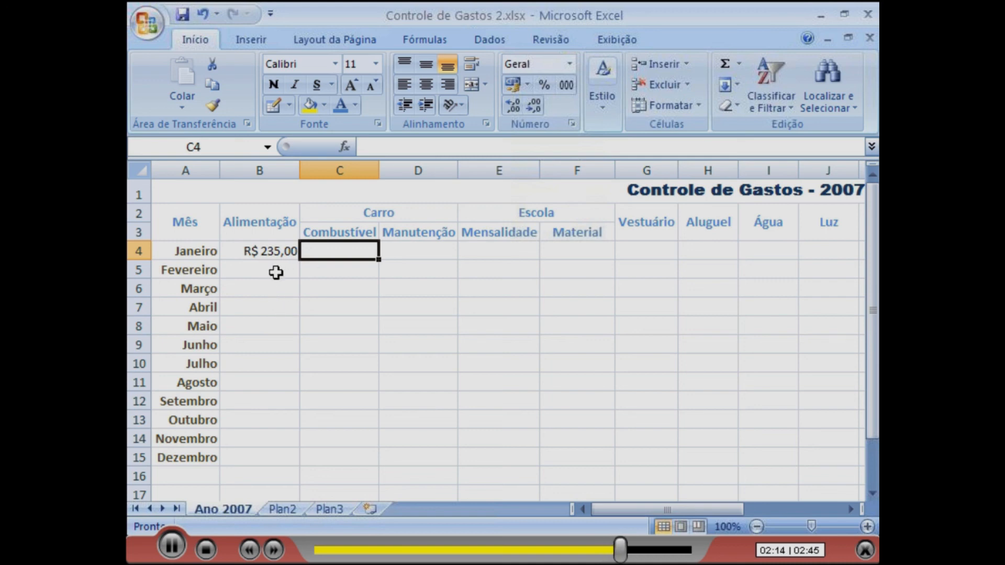
# Step: Apply the currency format (Moeda) to the whole expense range B4:R15
pyautogui.click(238, 254)
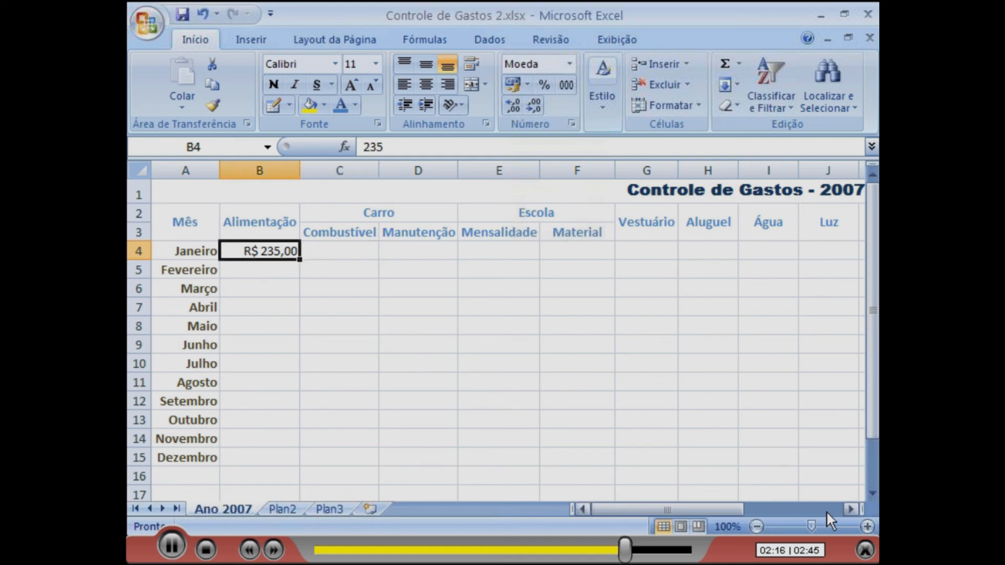
pyautogui.moveTo(848, 508); pyautogui.dragTo(848, 509)
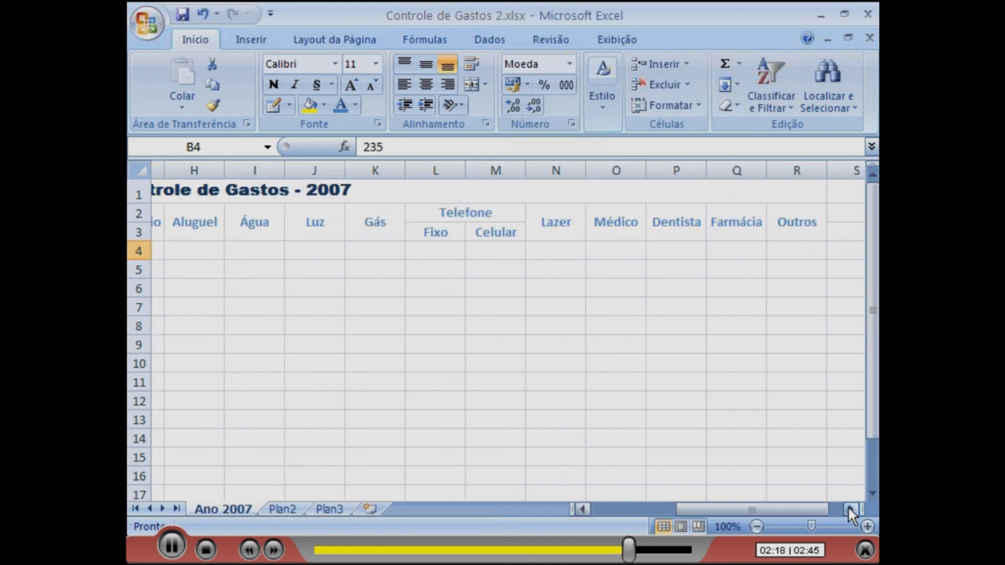
pyautogui.keyDown('shift'); pyautogui.click(788, 458); pyautogui.keyUp('shift')
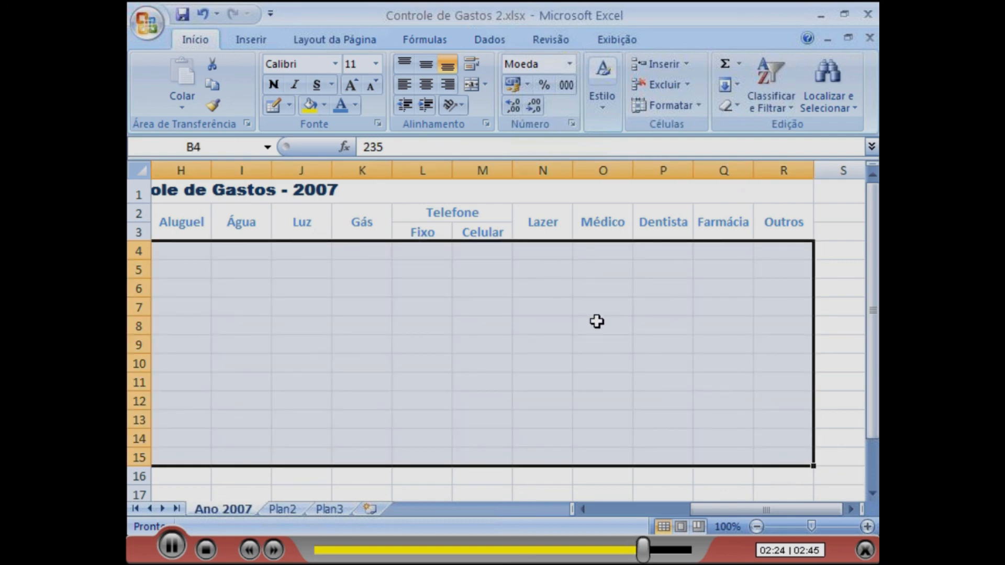
pyautogui.click(569, 64)
pyautogui.click(566, 166)
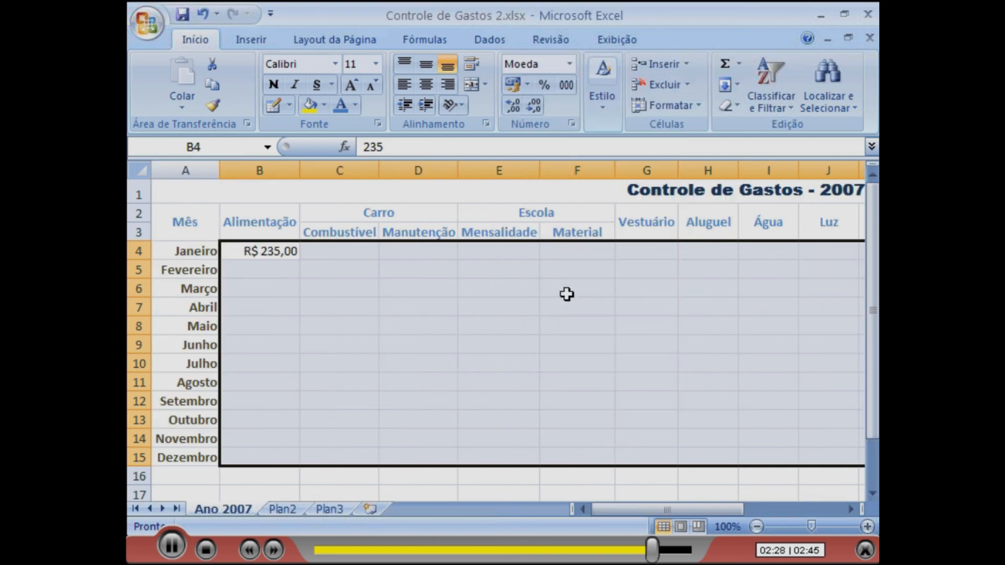
# Step: Enter January's car expenses, 324 for Combustível in C4 and 0 for Manutenção in D4, and save the workbook
pyautogui.click(328, 253)
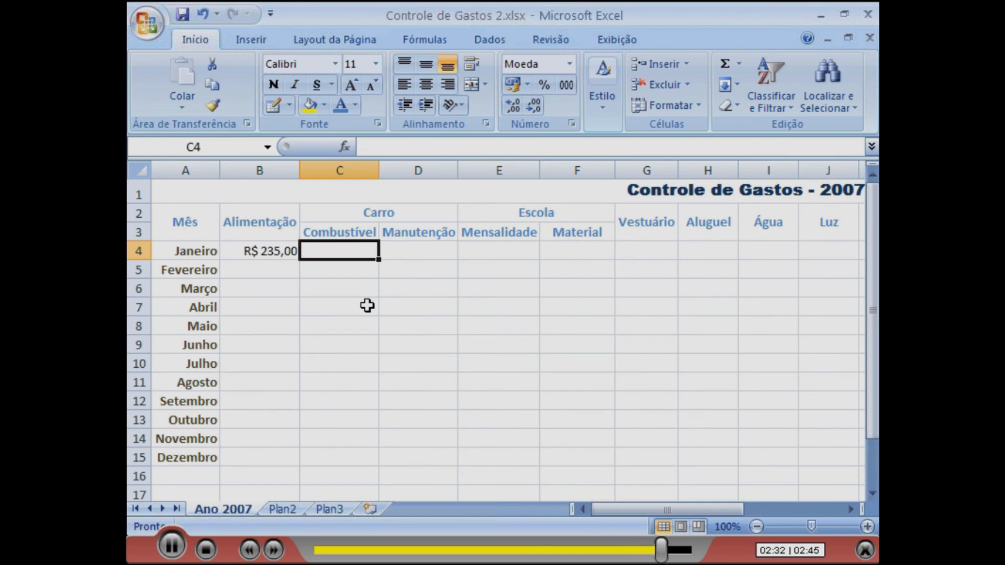
pyautogui.write('324')
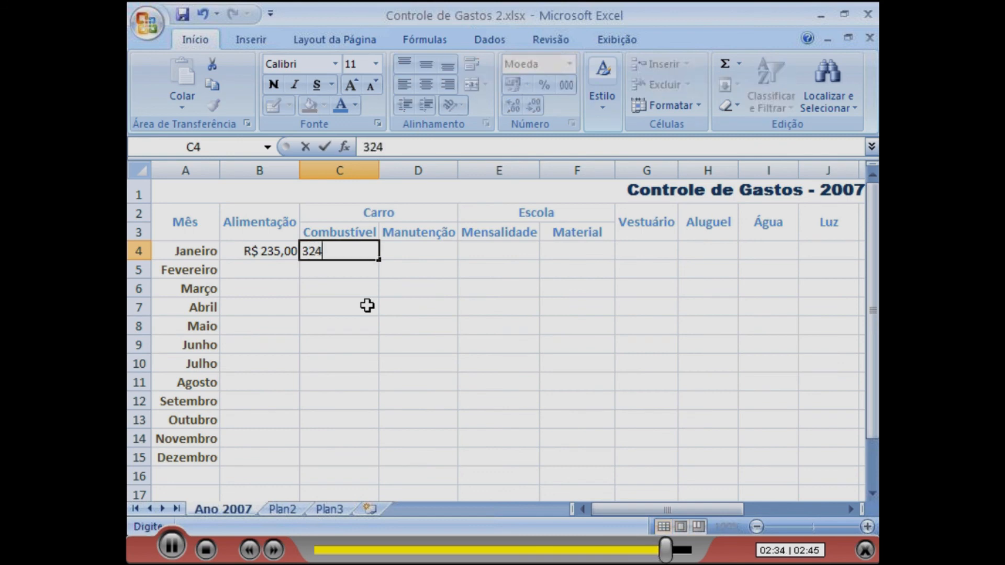
pyautogui.press('Tab')
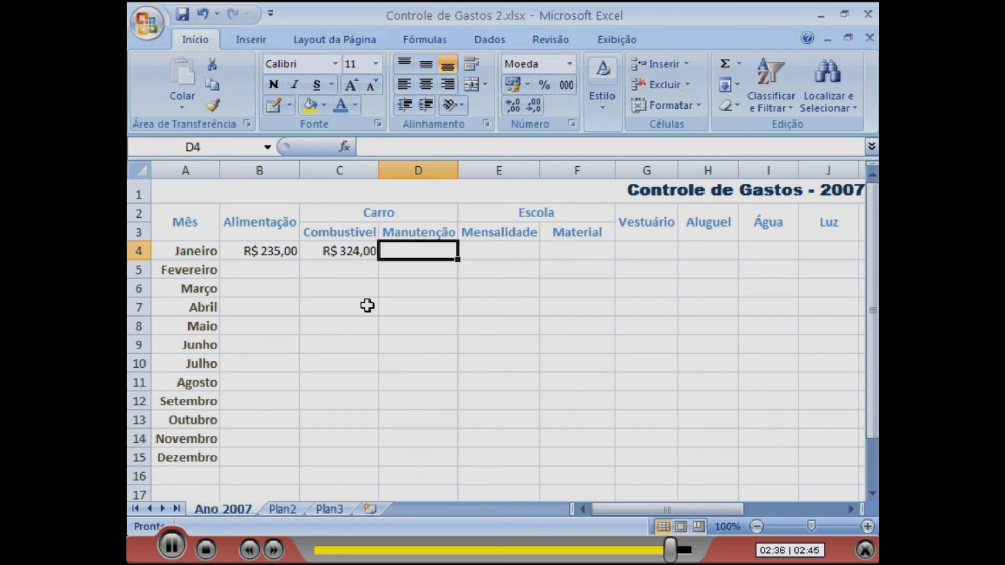
pyautogui.write('0')
pyautogui.press('Tab')
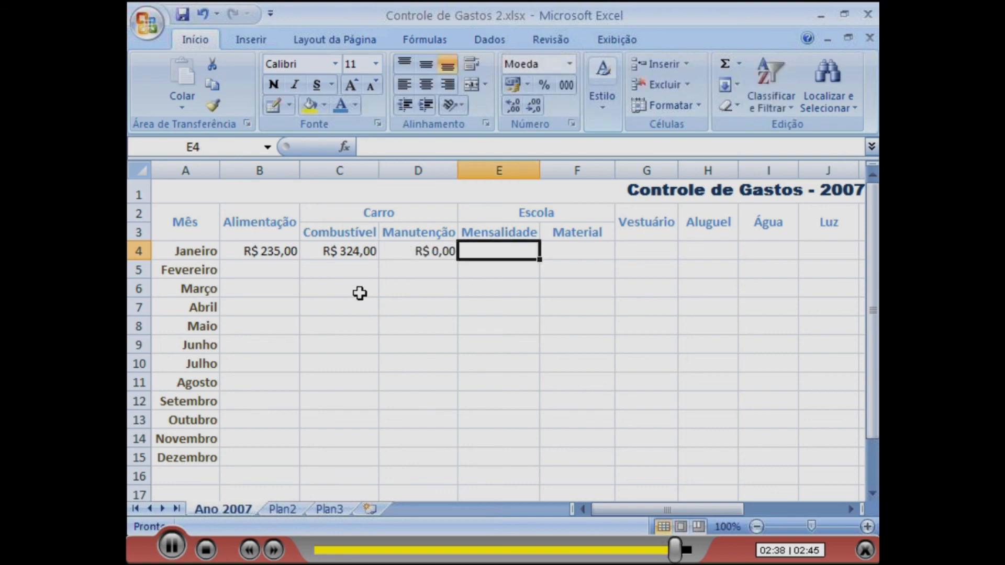
pyautogui.click(186, 16)
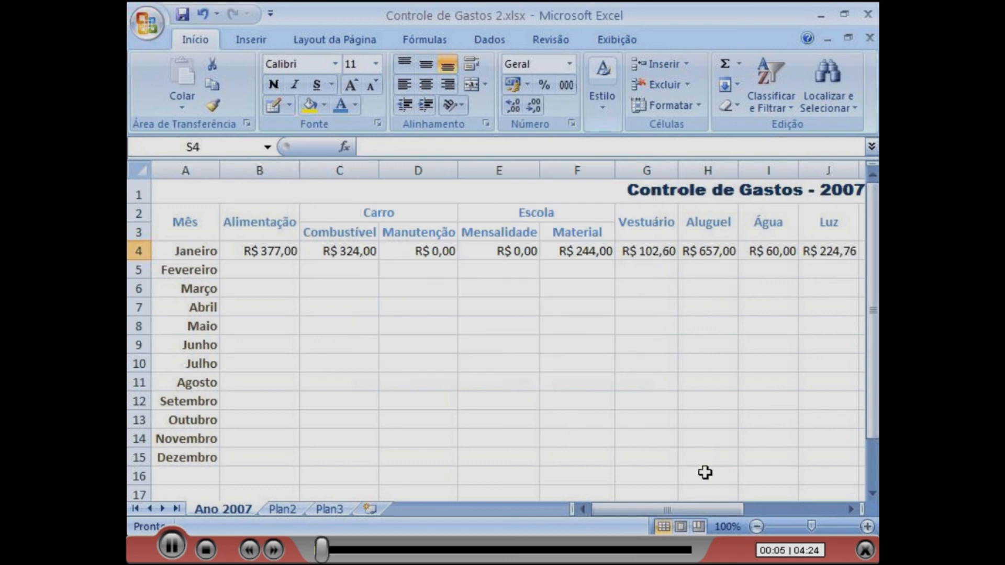
# Step: Merge and centre cells S2:S3 beside the Outros heading
pyautogui.click(850, 509)
pyautogui.click(850, 509)
pyautogui.click(850, 508)
pyautogui.click(850, 508)
pyautogui.click(851, 509)
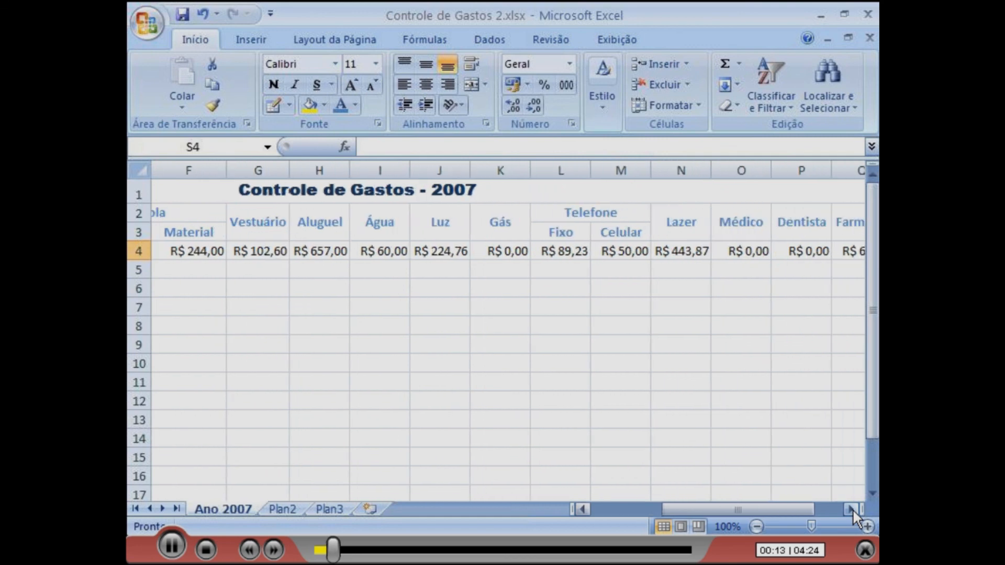
pyautogui.click(851, 509)
pyautogui.click(851, 509)
pyautogui.click(851, 509)
pyautogui.click(850, 508)
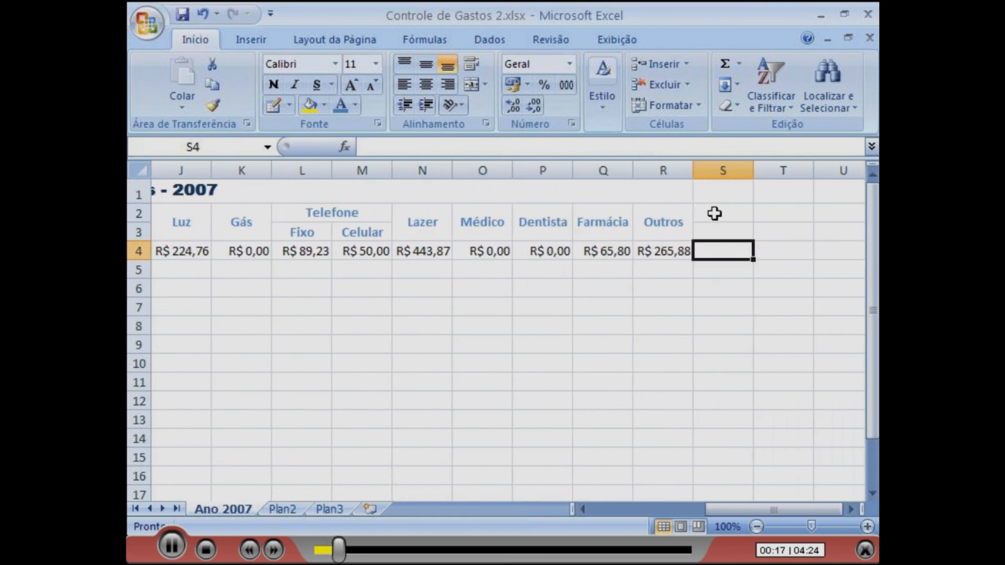
pyautogui.moveTo(715, 213); pyautogui.dragTo(715, 227)
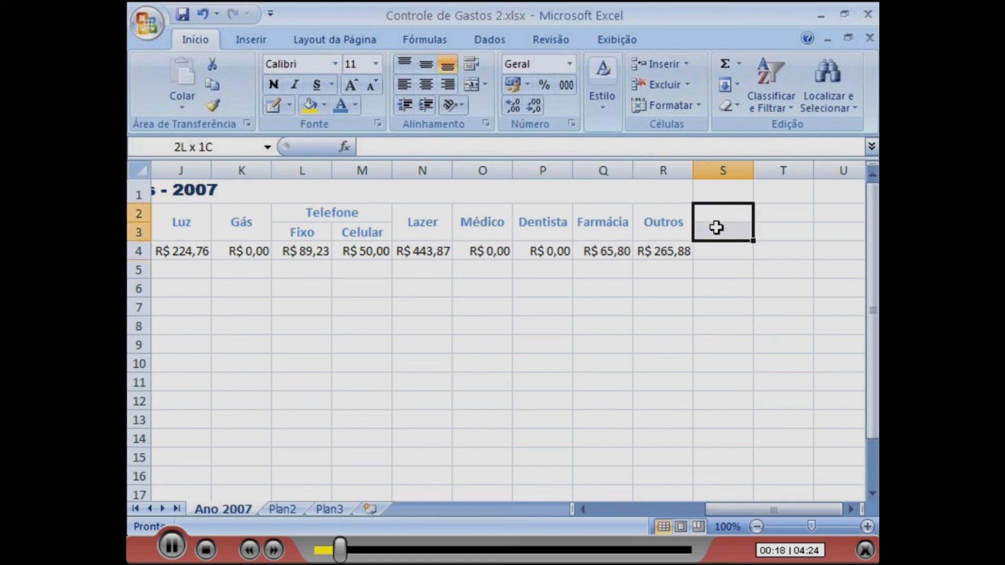
pyautogui.click(485, 84)
pyautogui.click(504, 102)
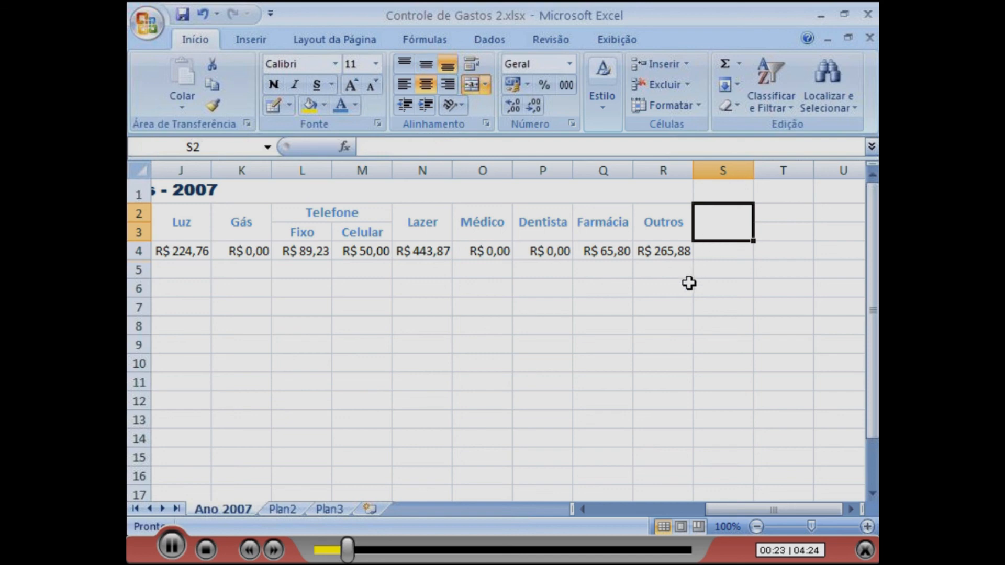
# Step: Enter "Total de Despesas" in the merged heading cell S2 and autofit the width of column S
pyautogui.write('To')
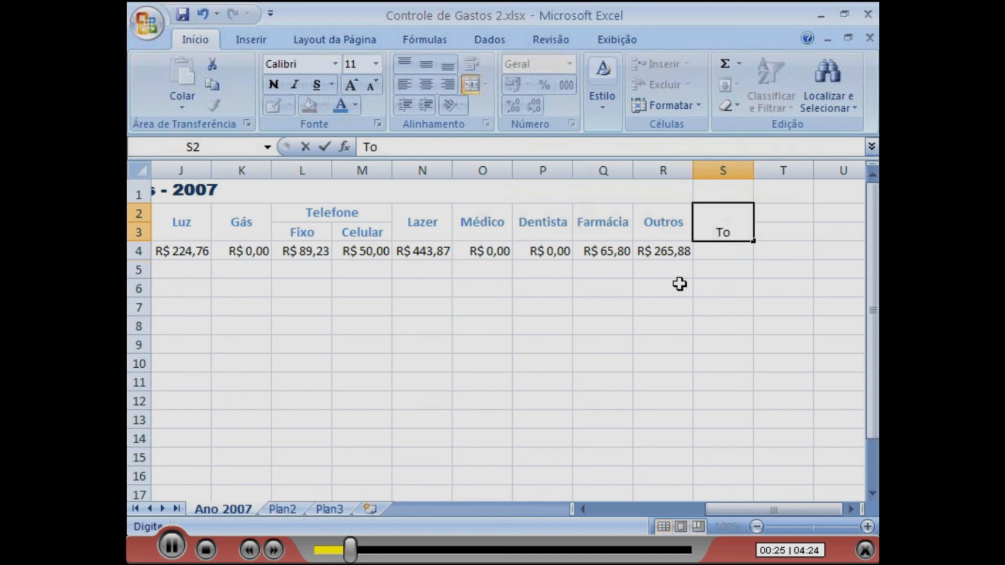
pyautogui.write('tal de ')
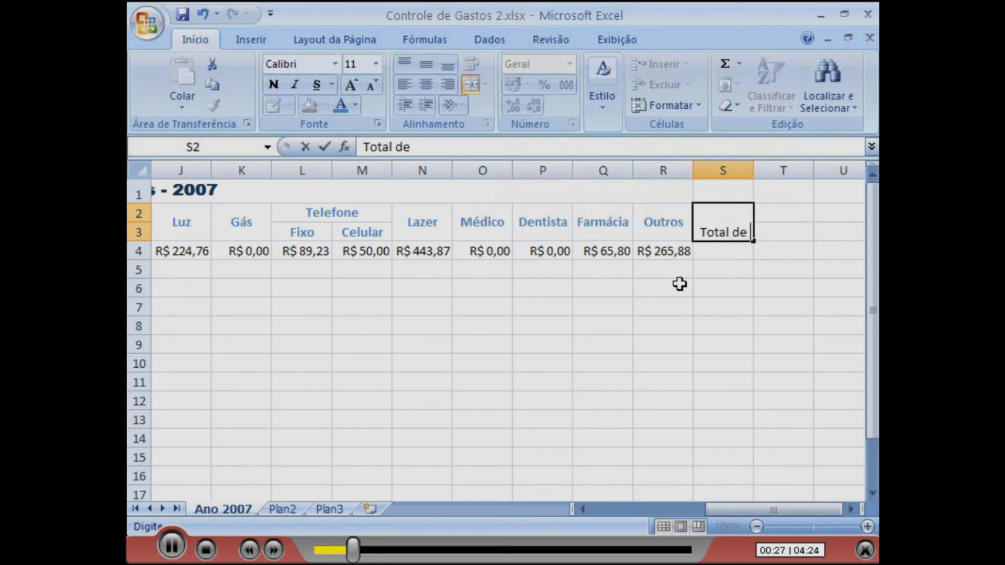
pyautogui.write('Despesas')
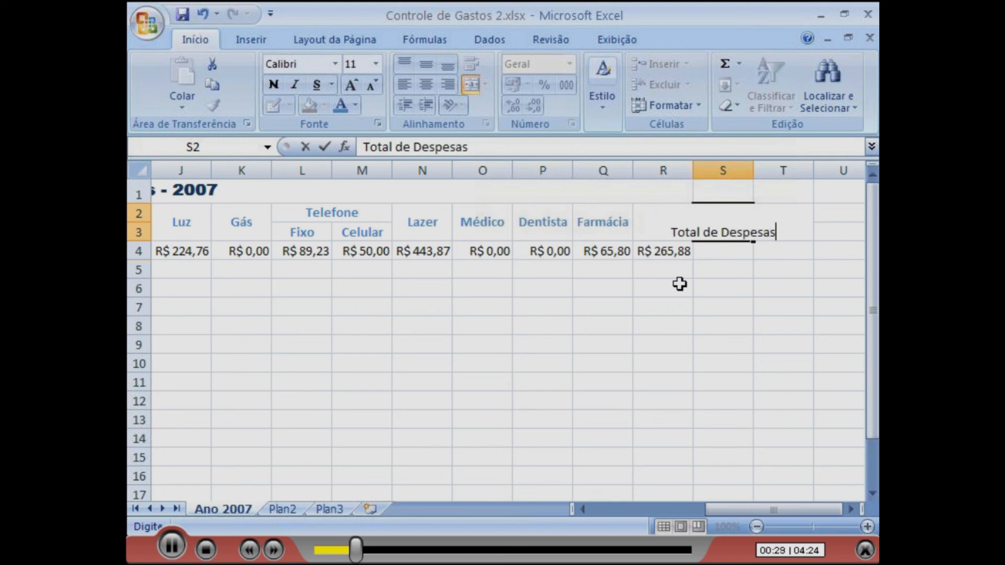
pyautogui.click(713, 257)
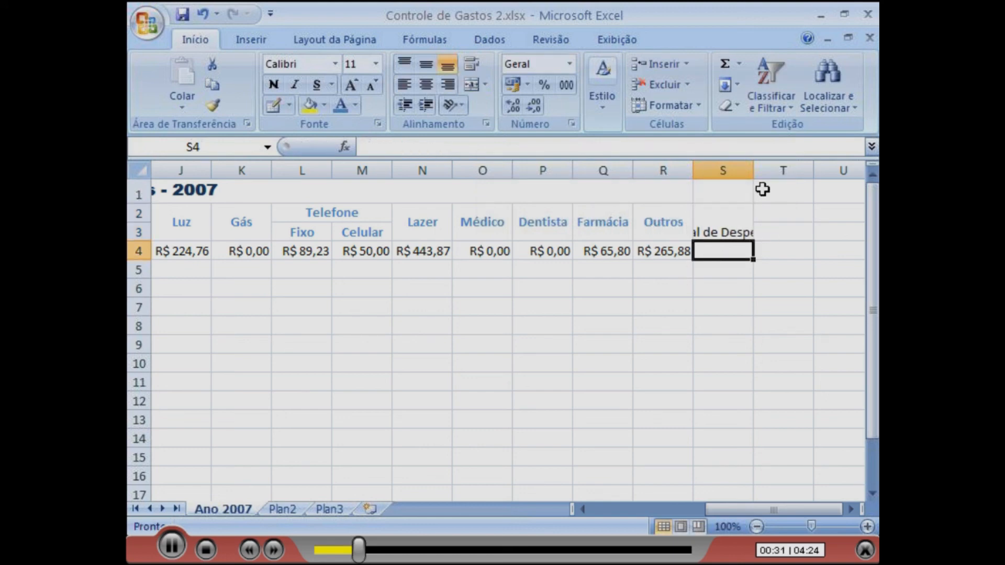
pyautogui.doubleClick(755, 171)
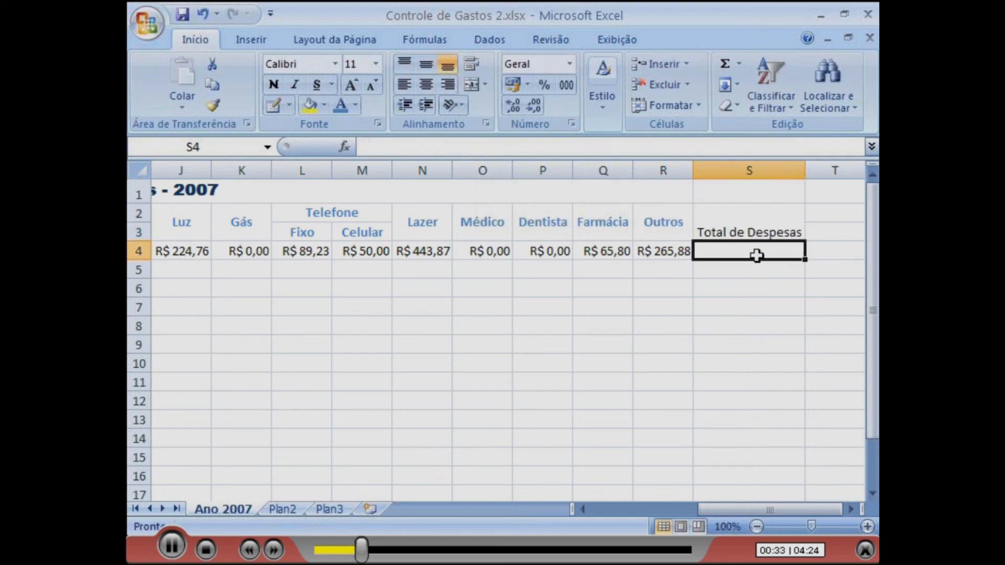
# Step: Format cell S4 as currency (Moeda) and centre its content both vertically and horizontally
pyautogui.click(568, 63)
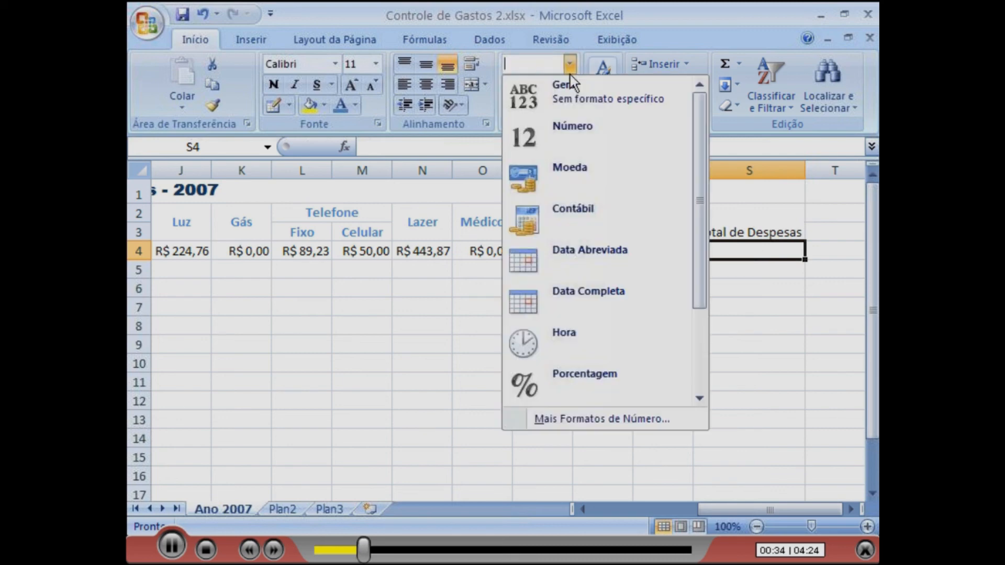
pyautogui.click(562, 166)
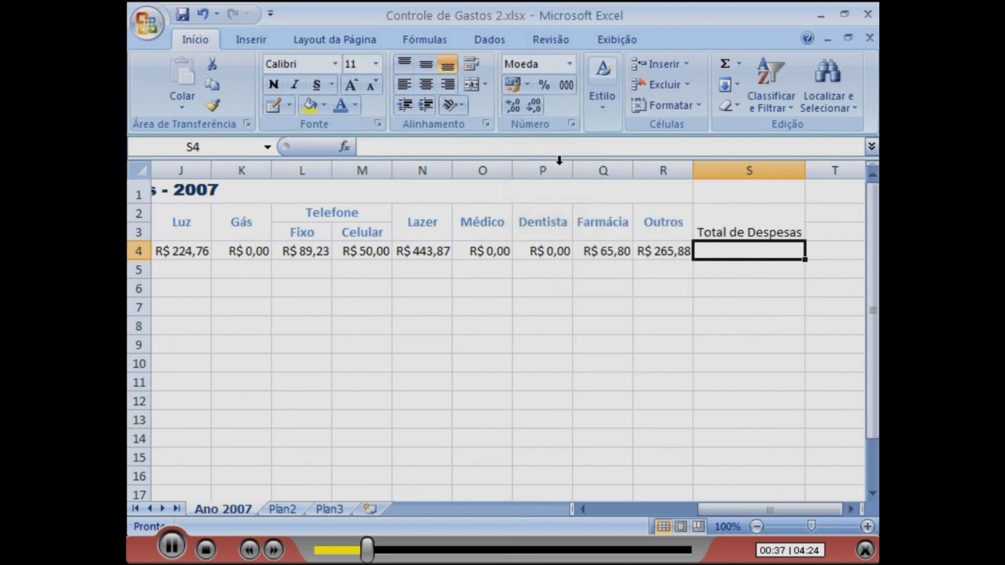
pyautogui.click(425, 65)
pyautogui.click(427, 85)
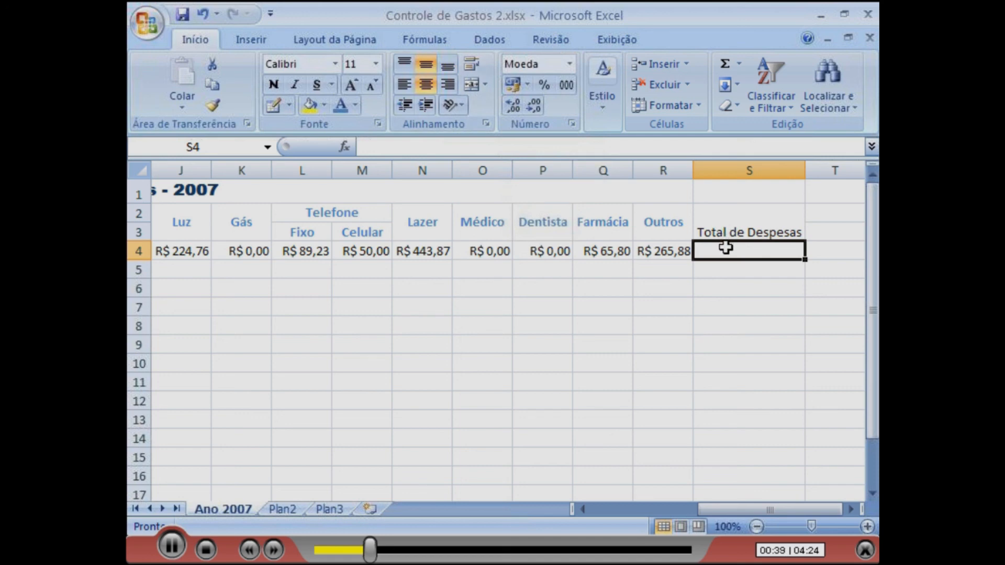
# Step: Enter the formula =soma(b4:r4) in S4 to total January's expenses
pyautogui.write('=soma')
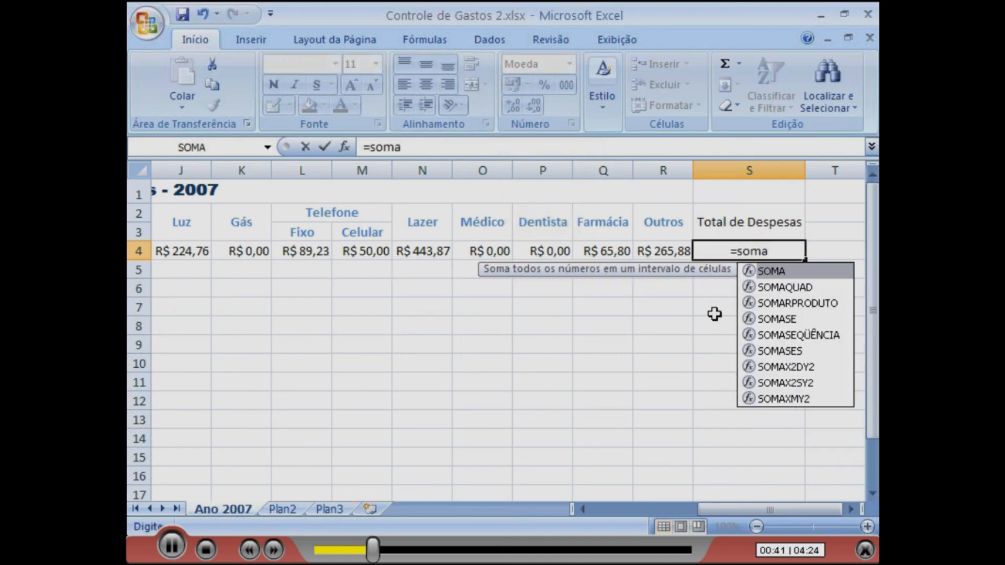
pyautogui.write('(')
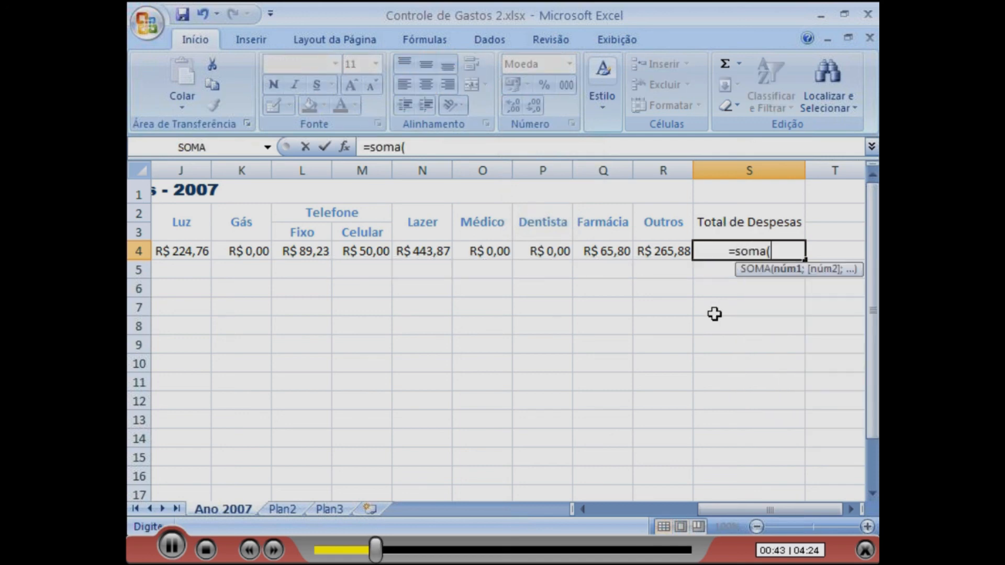
pyautogui.write('b4:')
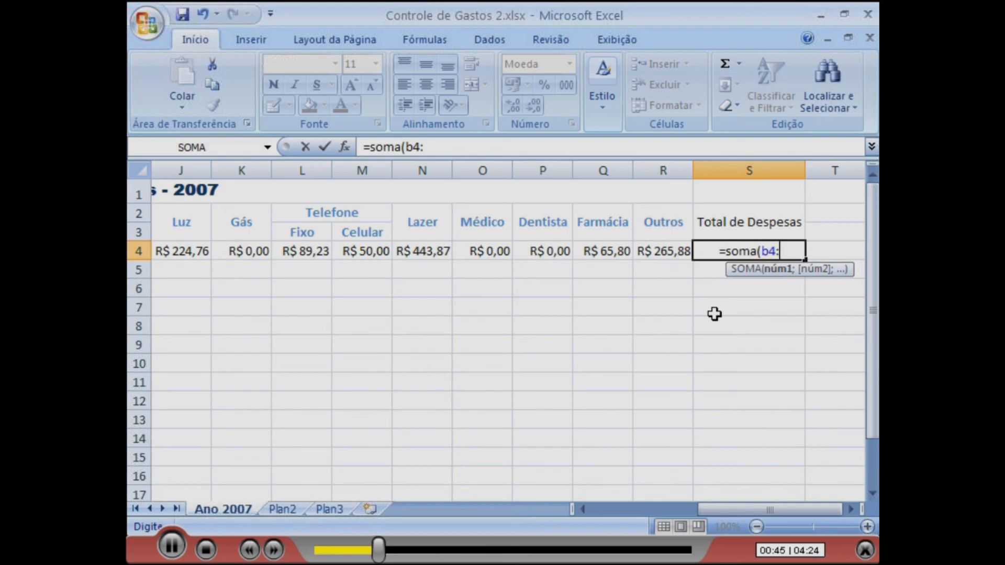
pyautogui.write('r4')
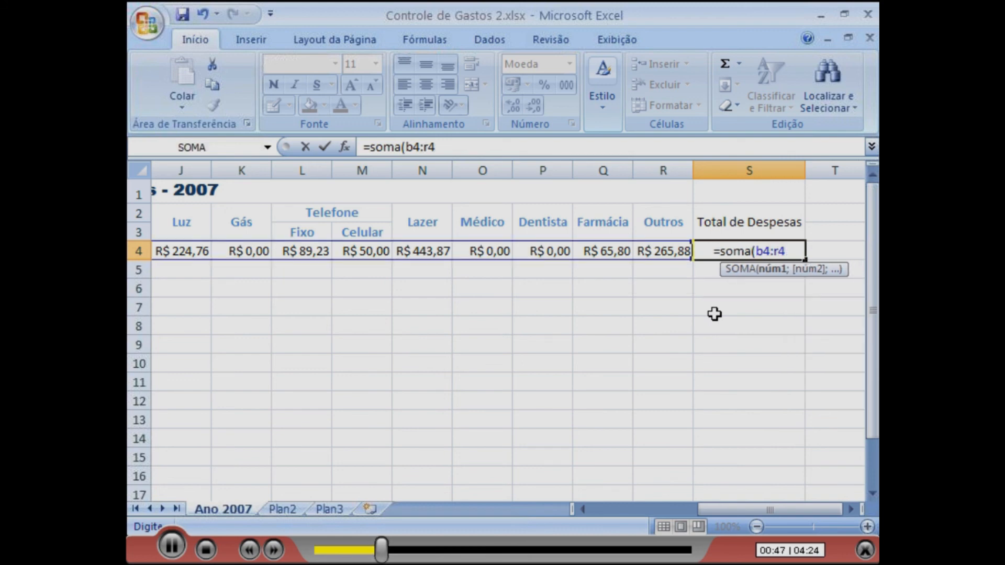
pyautogui.write(')')
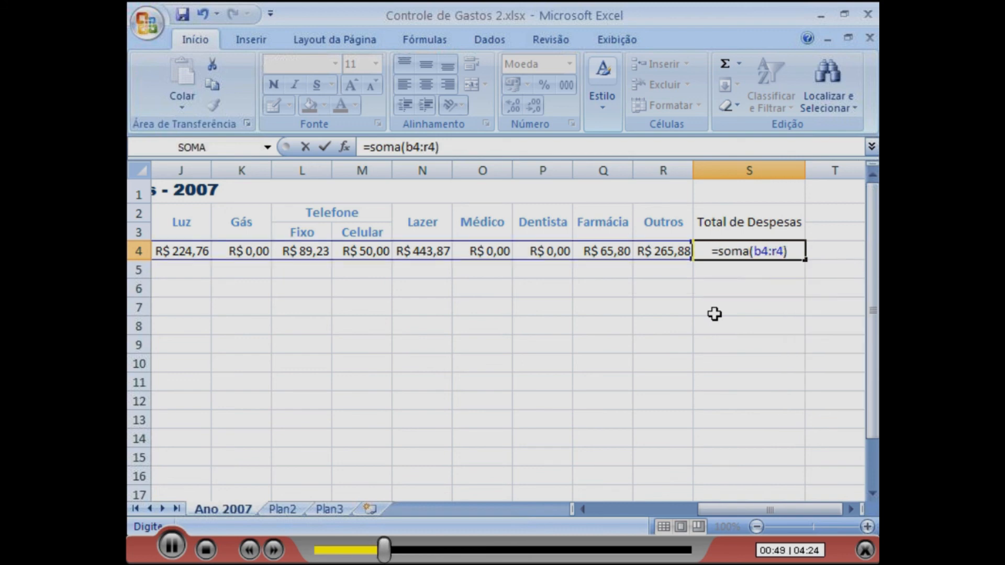
pyautogui.press('Return')
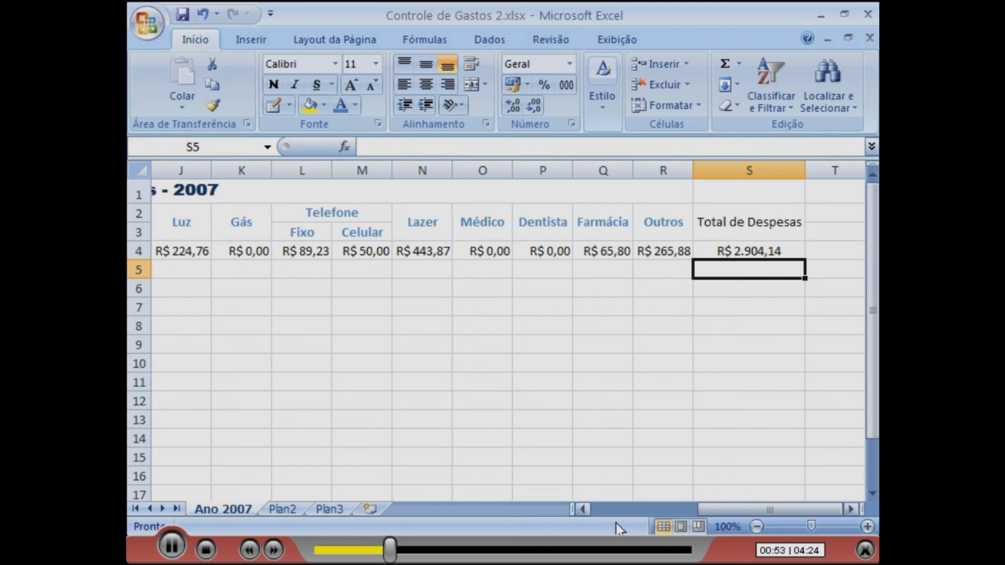
# Step: Open the SOMA formula in cell S4 for editing to examine its structure and cell range
pyautogui.moveTo(739, 507)
pyautogui.mouseDown()
pyautogui.moveTo(639, 520)
pyautogui.moveTo(747, 500)
pyautogui.mouseUp()
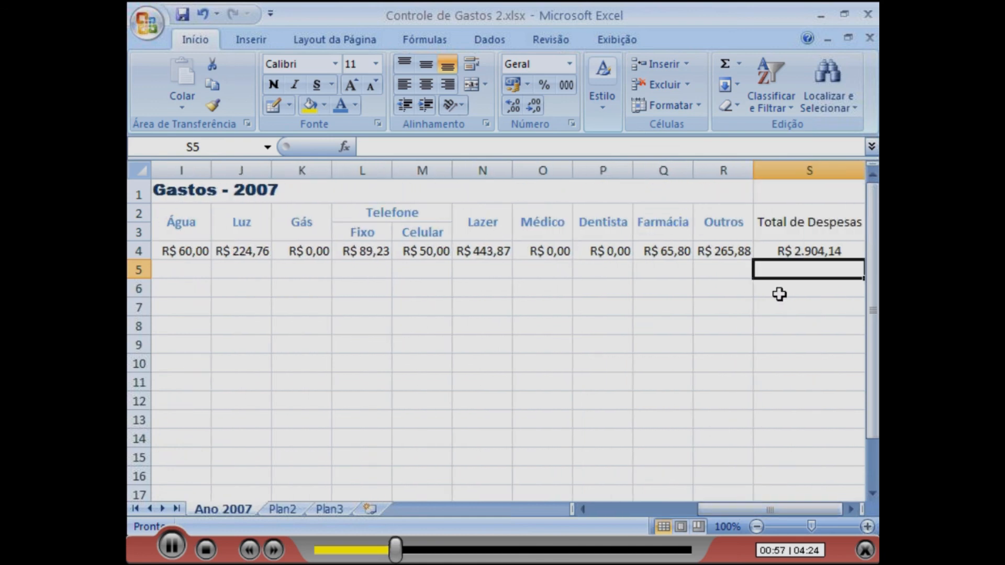
pyautogui.click(799, 254)
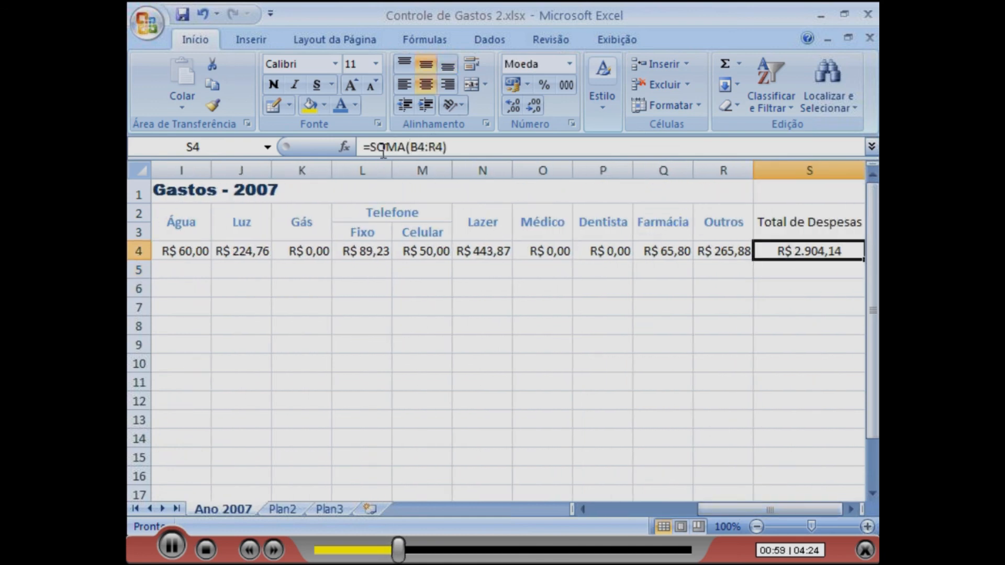
pyautogui.click(451, 148)
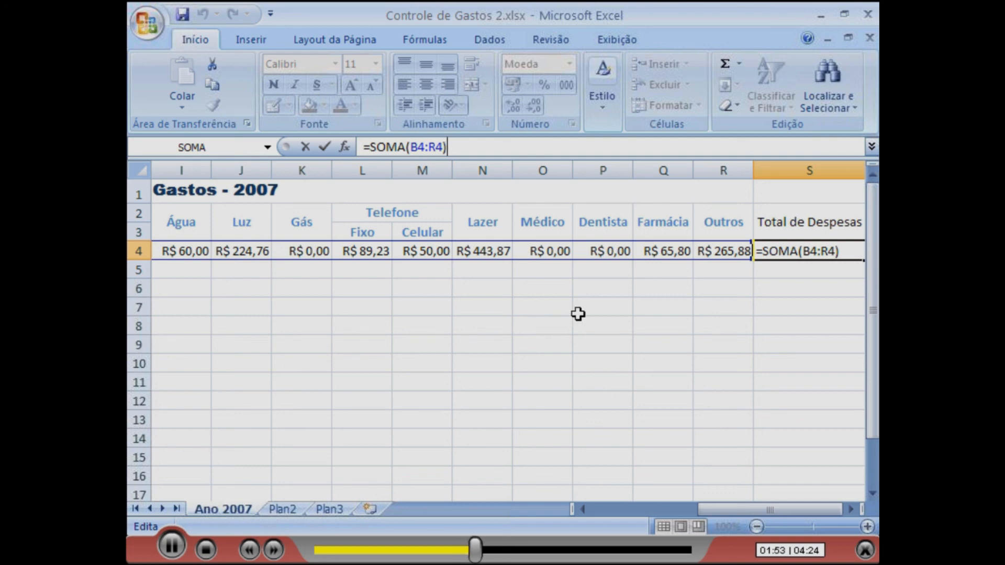
# Step: Search the Excel Help for "funções" and open the article "Lista de funções da planilha (por categoria)"
pyautogui.click(807, 37)
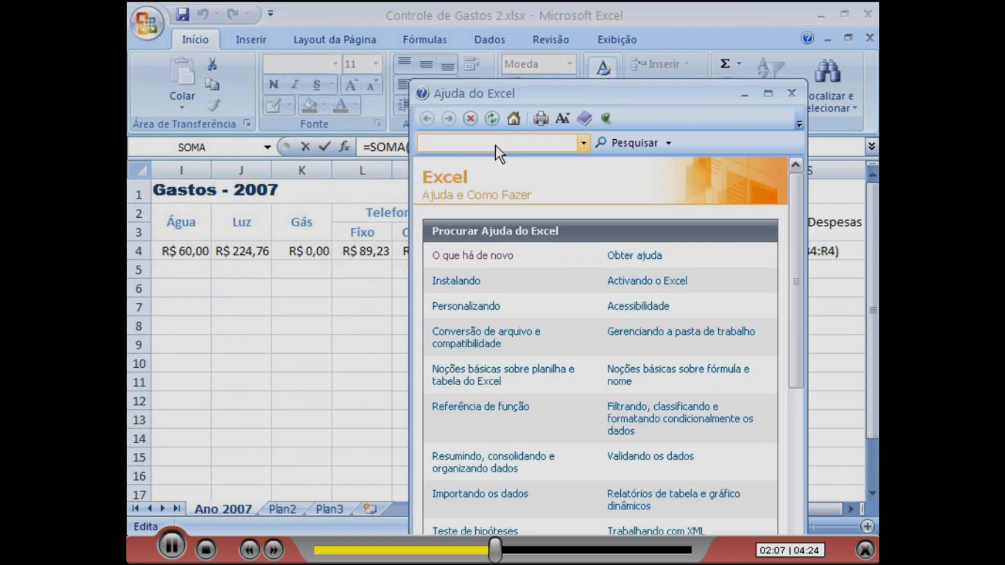
pyautogui.click(498, 151)
pyautogui.write('funções')
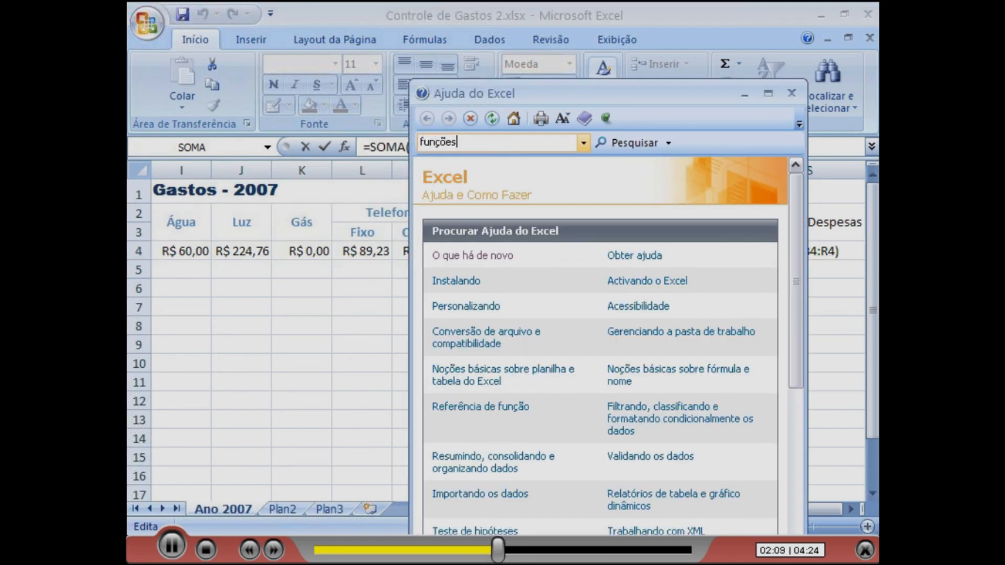
pyautogui.click(624, 147)
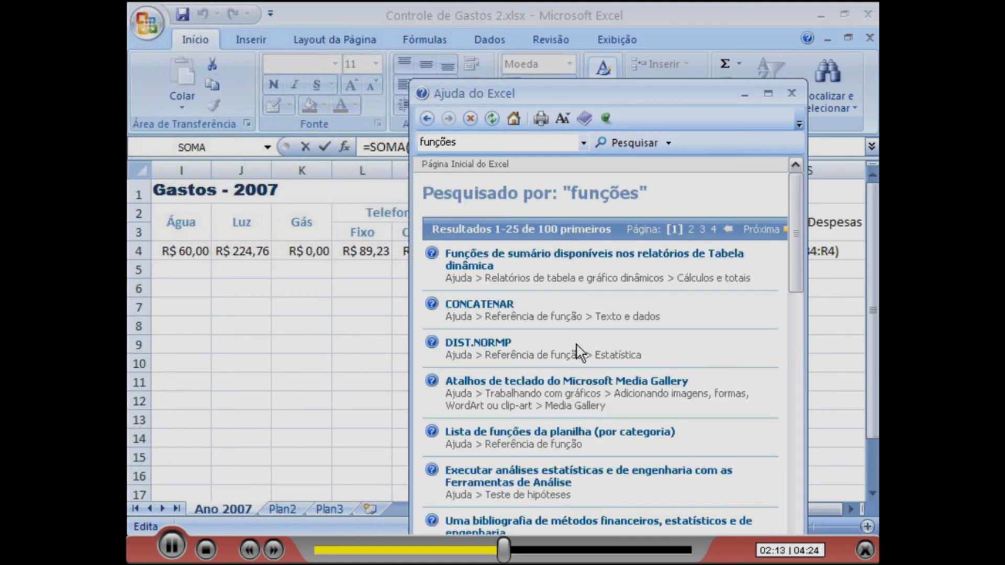
pyautogui.click(601, 433)
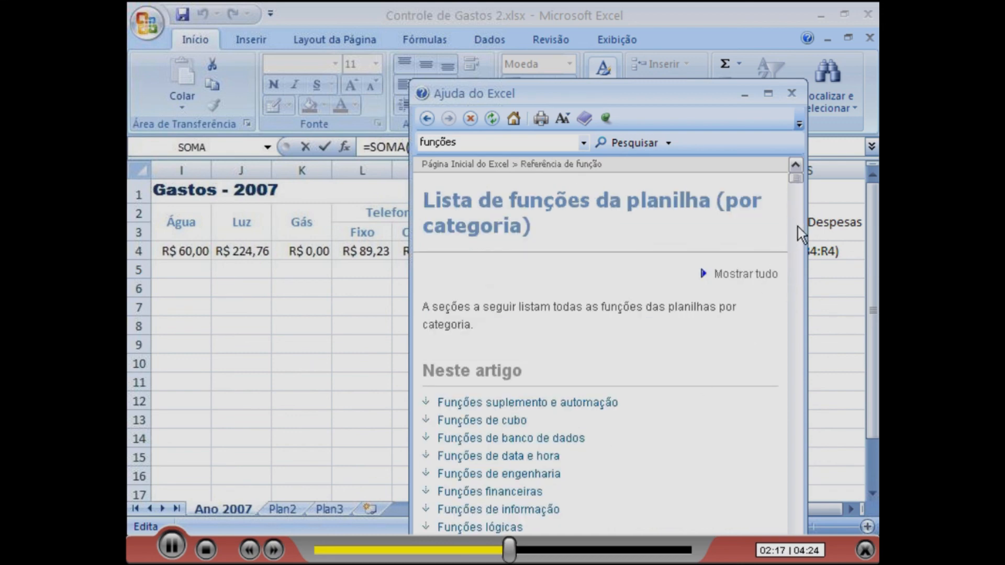
# Step: Browse the function list, read the Help article on the MÊS function, and close Help
pyautogui.scroll(-8, 798, 233)
pyautogui.scroll(-6, 799, 241)
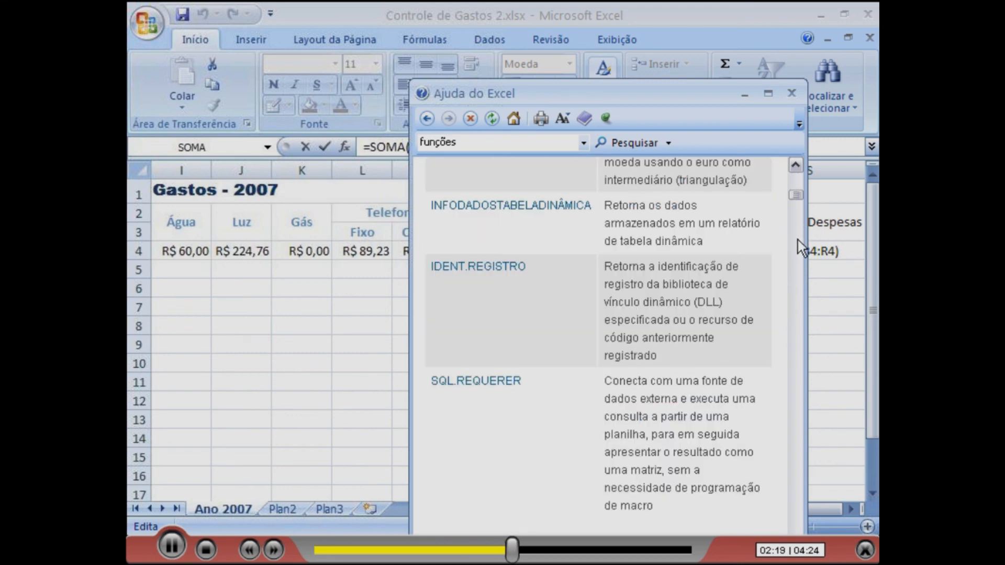
pyautogui.click(797, 240)
pyautogui.click(798, 240)
pyautogui.moveTo(799, 211); pyautogui.dragTo(798, 246)
pyautogui.click(443, 262)
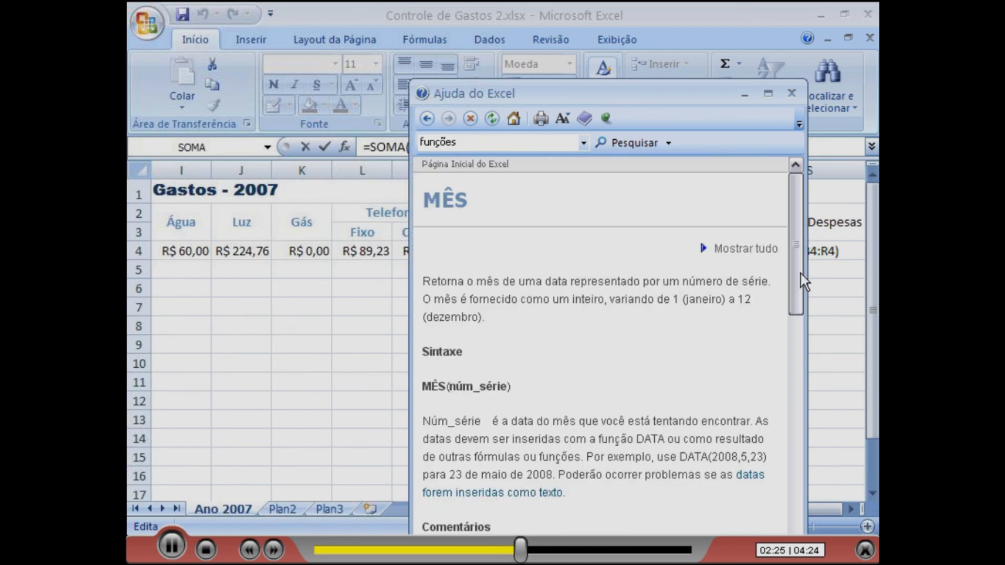
pyautogui.moveTo(800, 273); pyautogui.dragTo(774, 405)
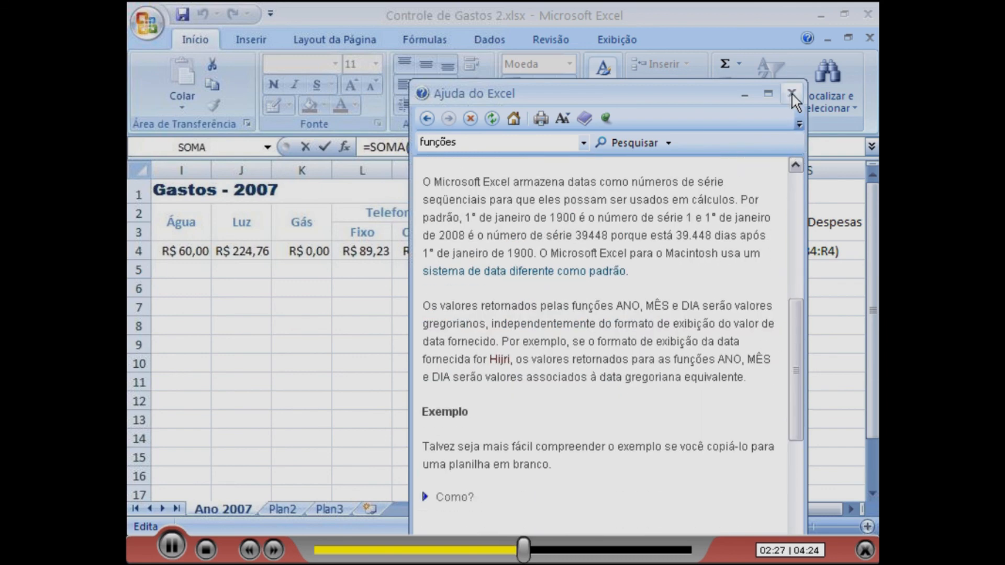
pyautogui.click(792, 94)
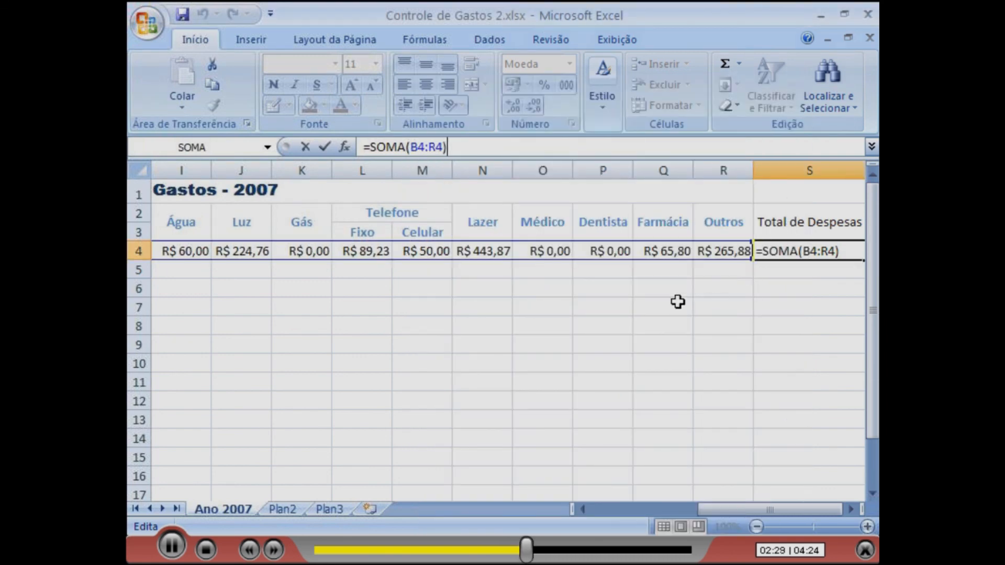
# Step: Fill the SOMA formula from S4 down through S15 in the Total de Despesas column
pyautogui.click(850, 508)
pyautogui.click(850, 509)
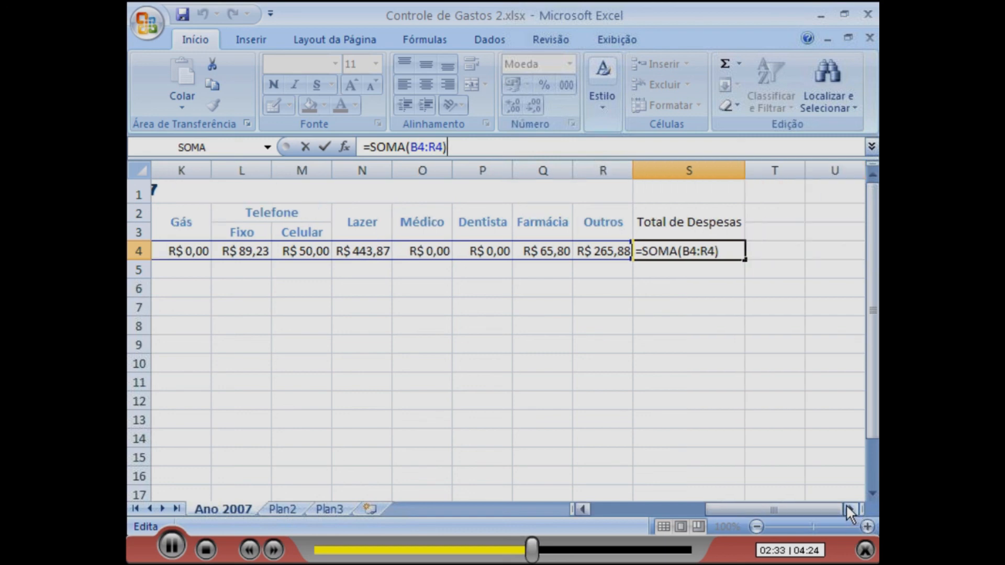
pyautogui.click(727, 254)
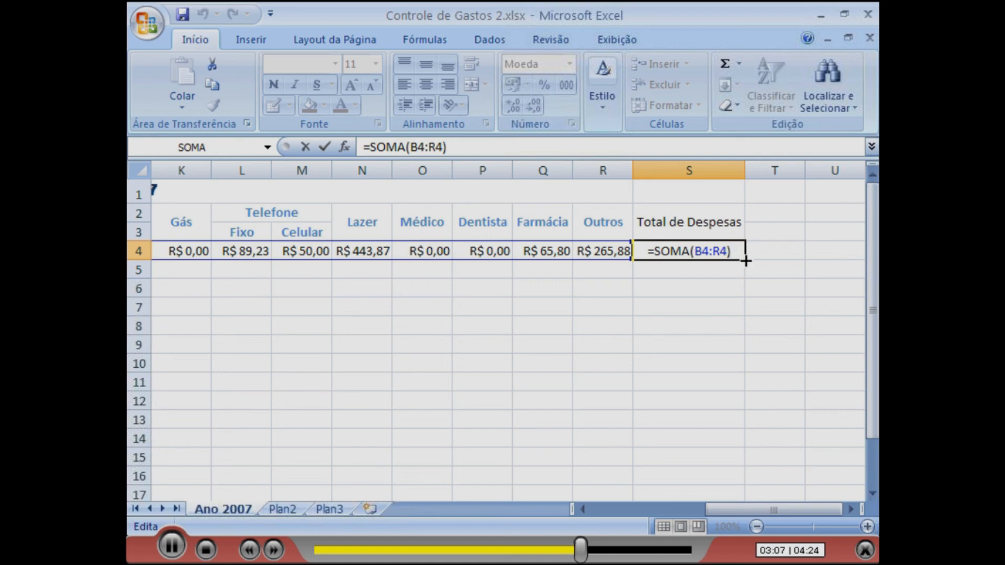
pyautogui.moveTo(745, 260); pyautogui.dragTo(731, 461)
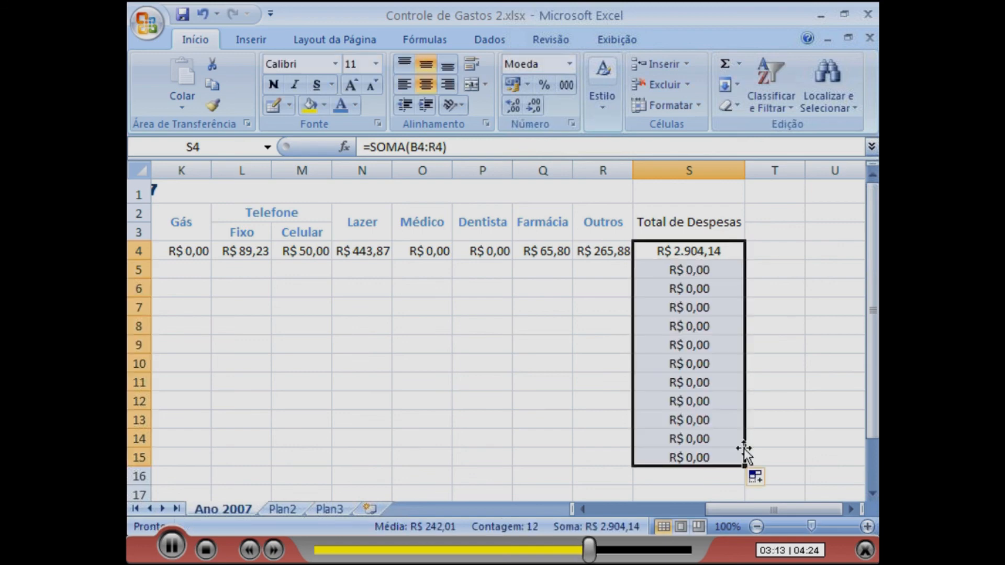
# Step: Check the copied SOMA formulas in cells S5 to S8 one by one
pyautogui.click(725, 273)
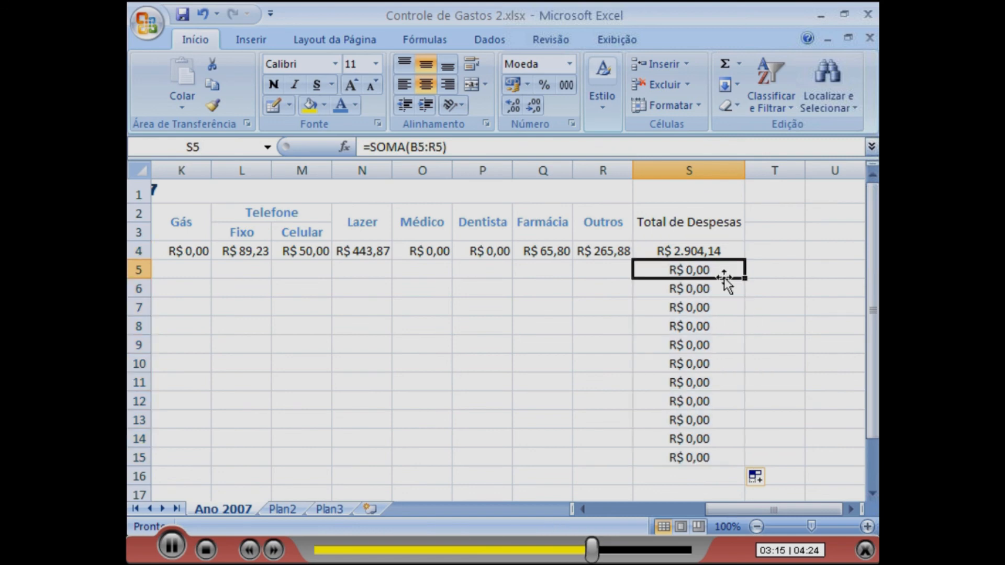
pyautogui.click(721, 289)
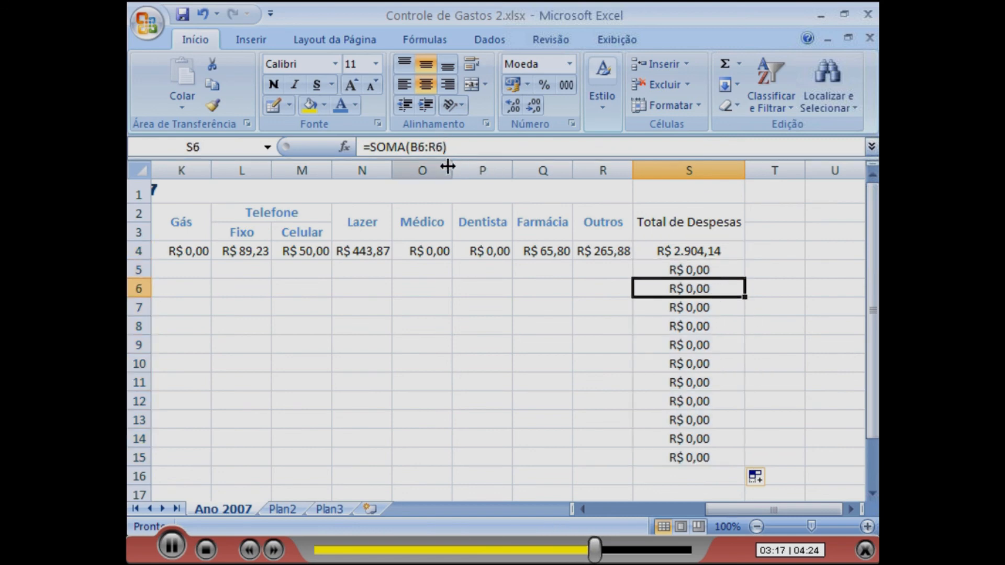
pyautogui.click(699, 309)
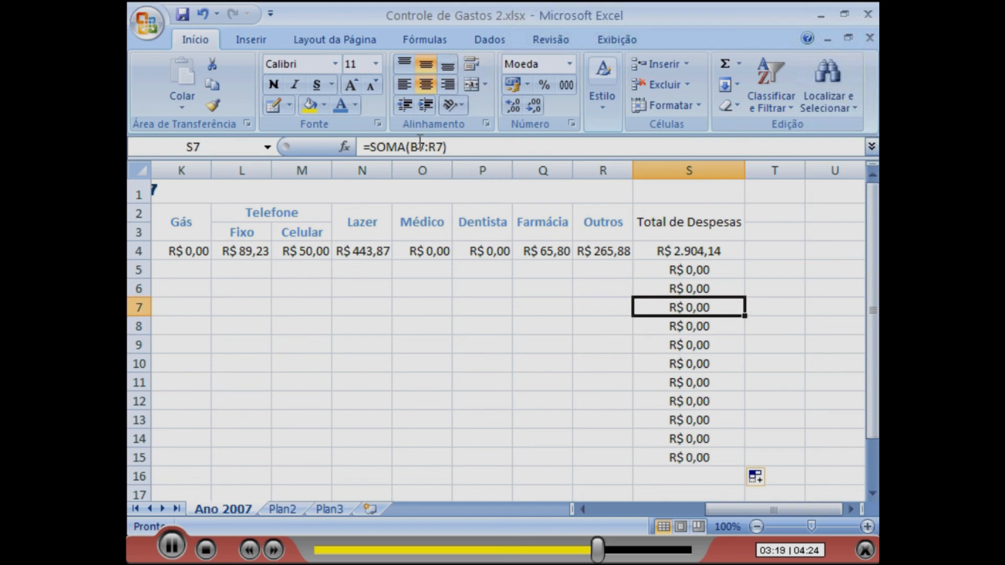
pyautogui.click(702, 330)
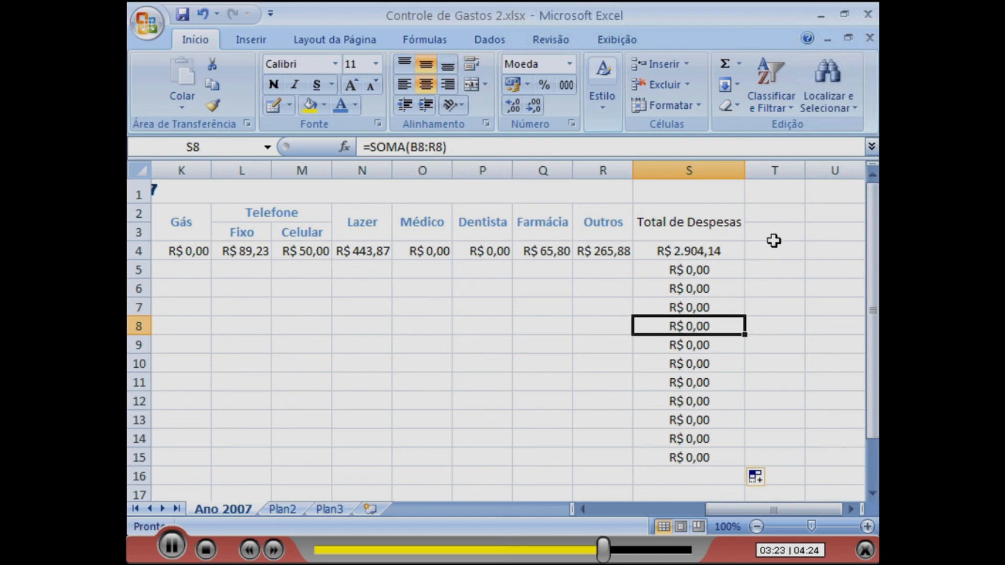
# Step: Enter the headings "Renda Bruta" in T2 and "Renda Líquida" in U2
pyautogui.click(774, 216)
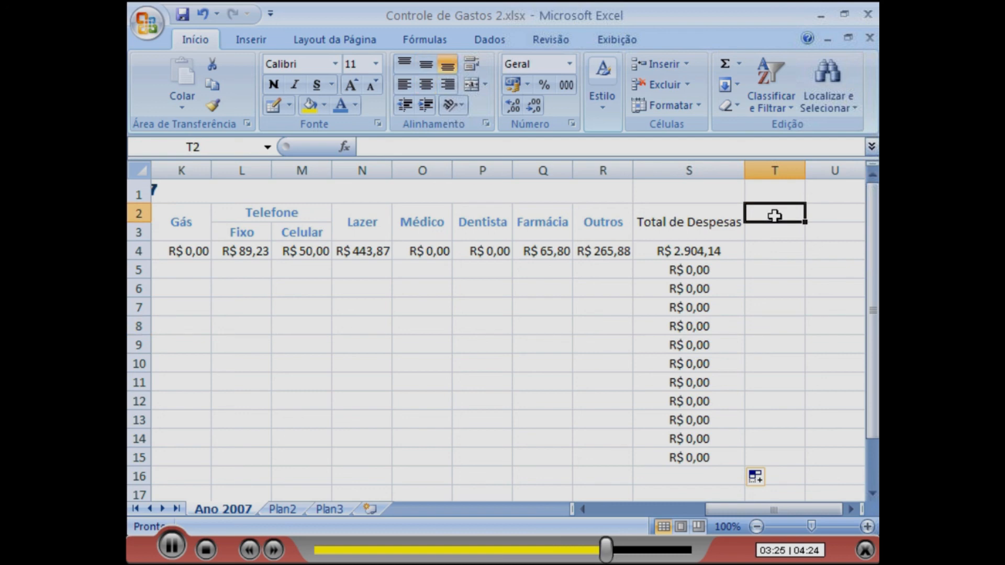
pyautogui.doubleClick(772, 214)
pyautogui.write('Re')
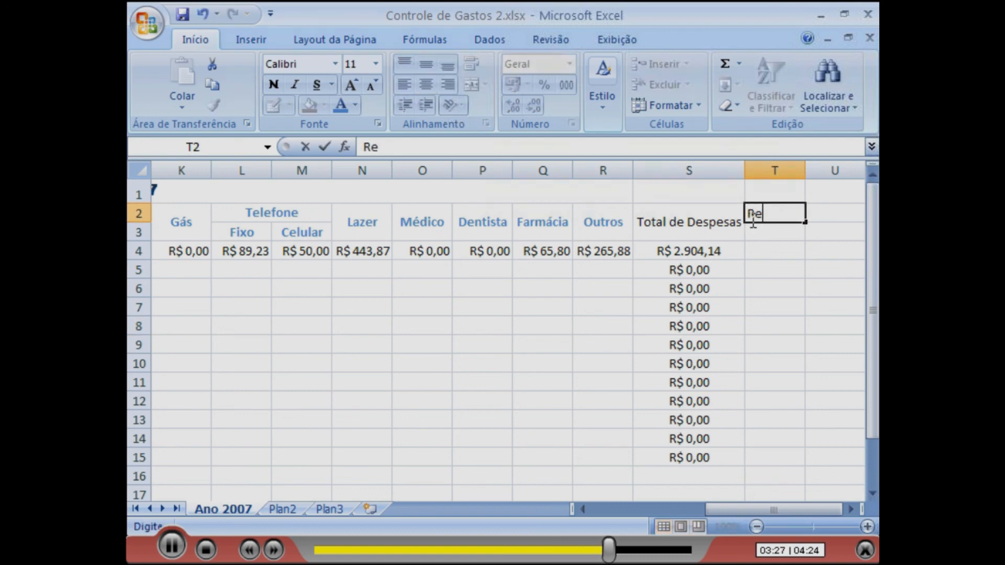
pyautogui.write('nda Bruta')
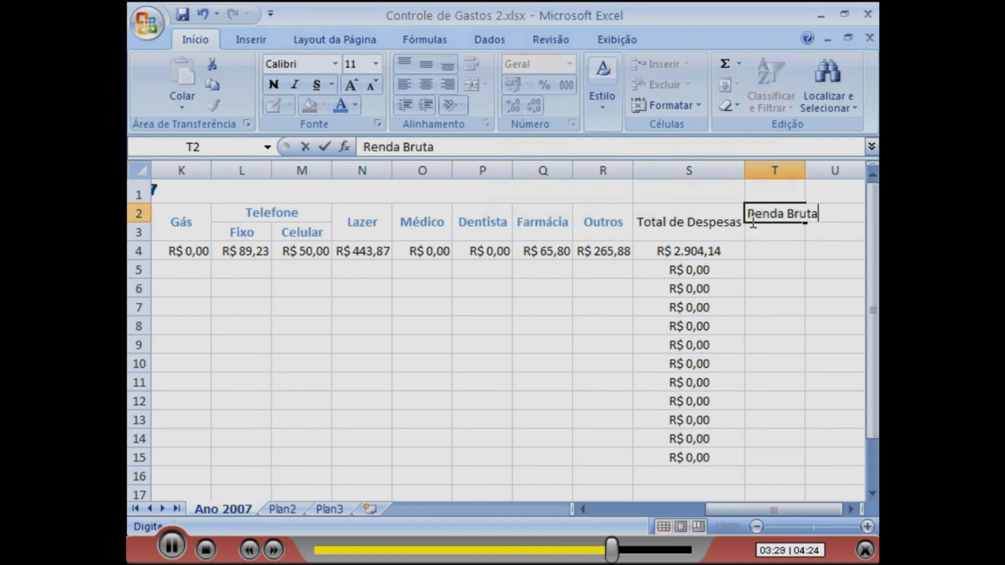
pyautogui.press('Tab')
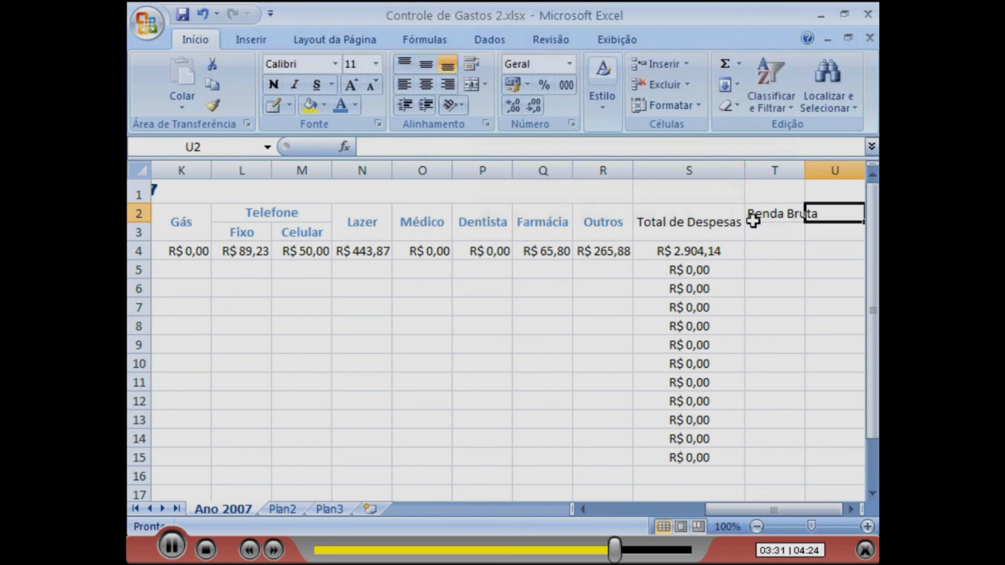
pyautogui.write('Renda')
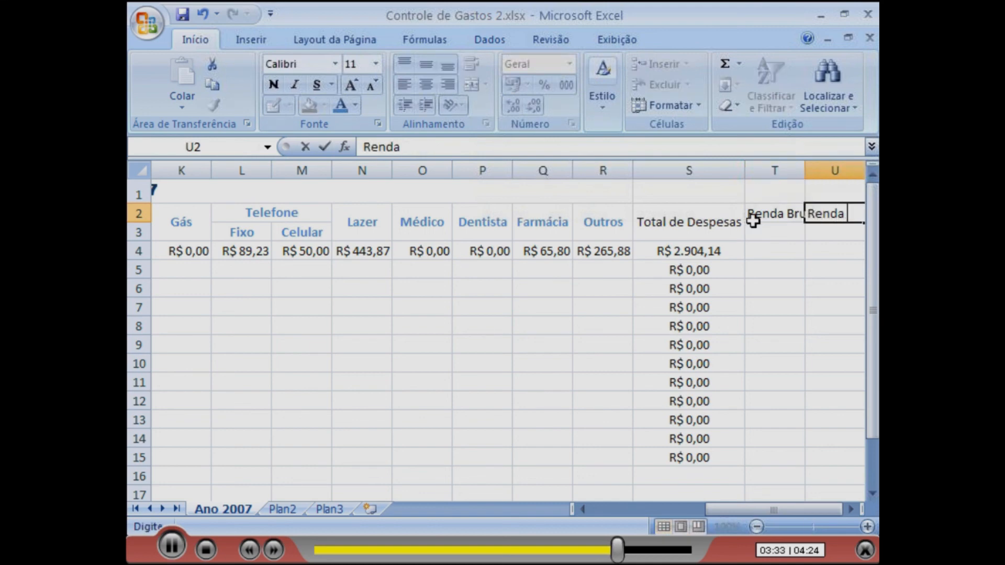
pyautogui.write(' Líquida')
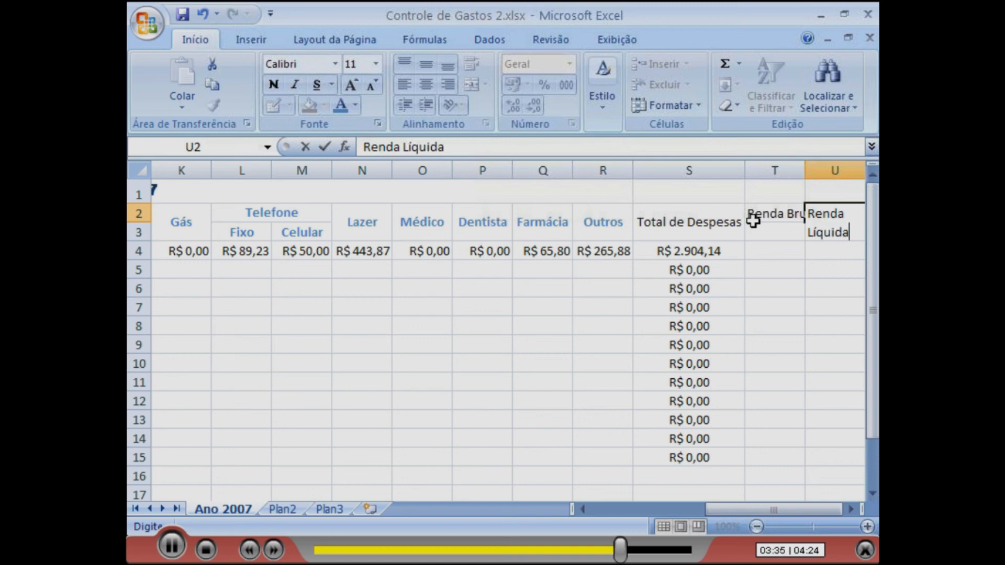
pyautogui.press('Return')
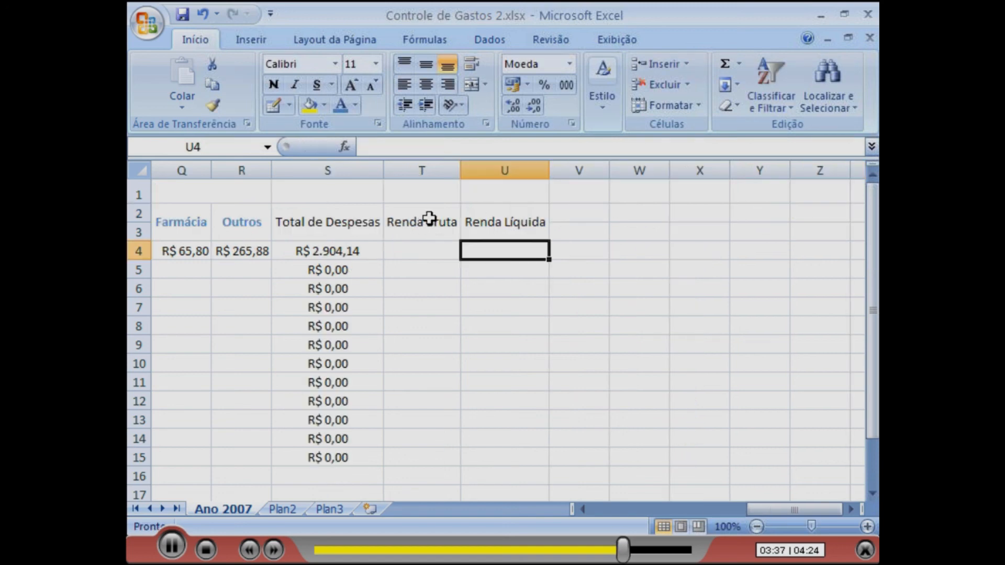
# Step: Enter 3500 as January's Renda Bruta in cell T4
pyautogui.click(508, 225)
pyautogui.click(434, 254)
pyautogui.click(490, 254)
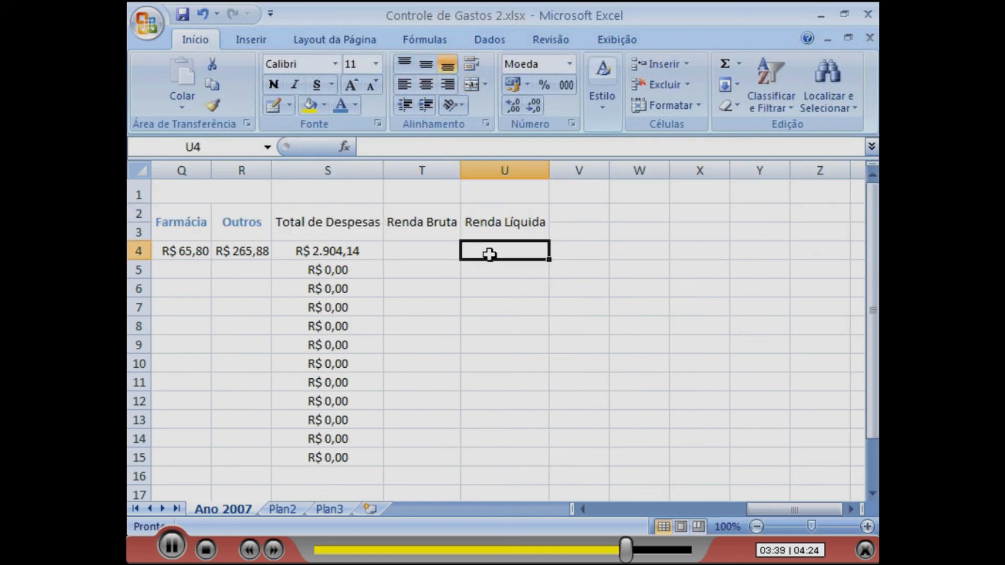
pyautogui.click(432, 252)
pyautogui.click(491, 253)
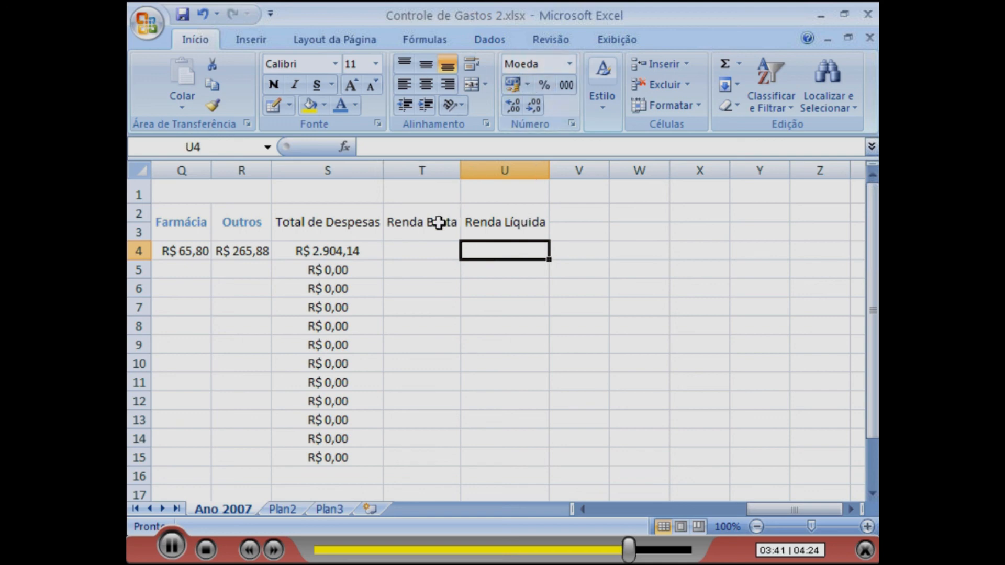
pyautogui.click(428, 247)
pyautogui.write('3500')
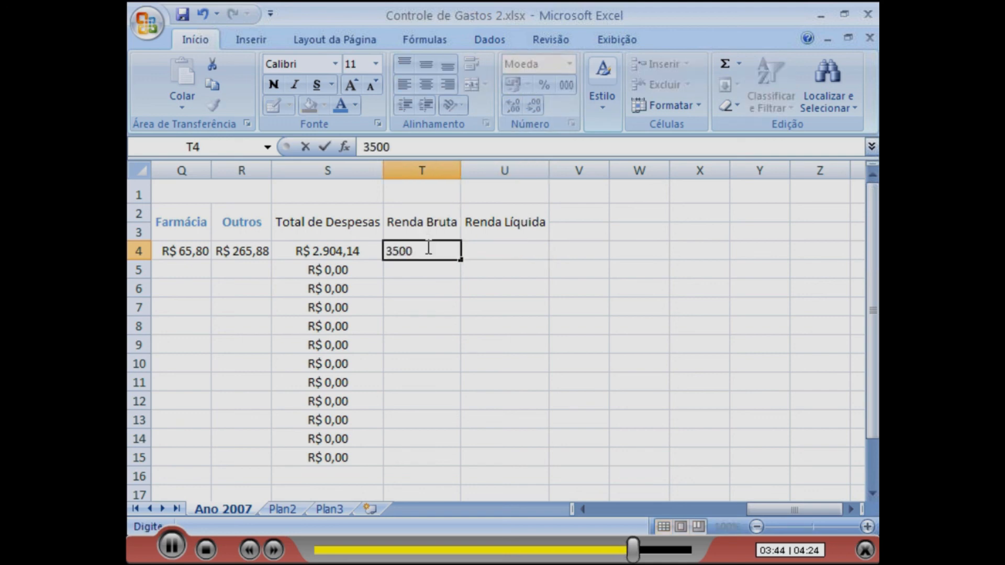
# Step: Calculate January's Renda Líquida in cell U4 with the formula =T4-S4
pyautogui.click(463, 259)
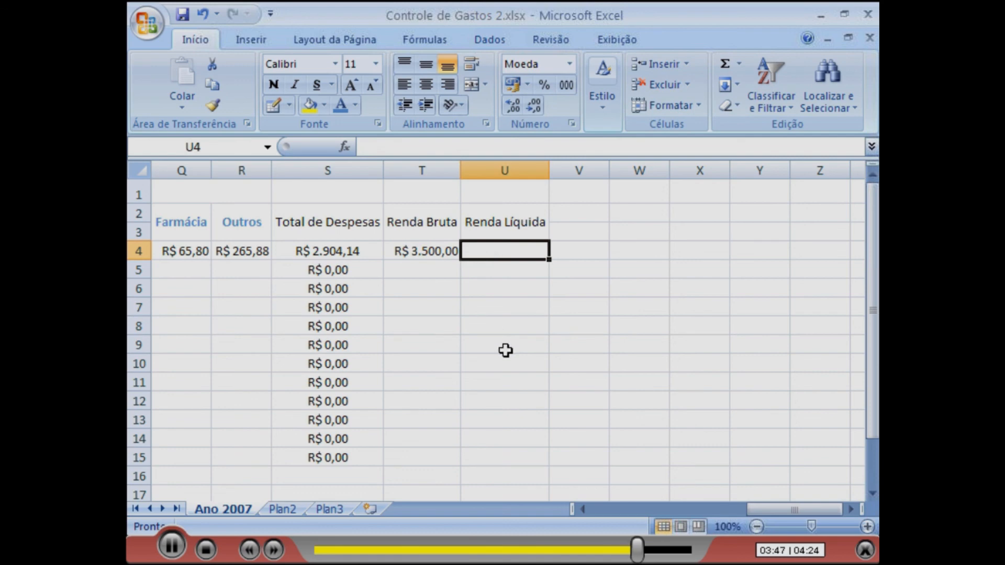
pyautogui.write('=')
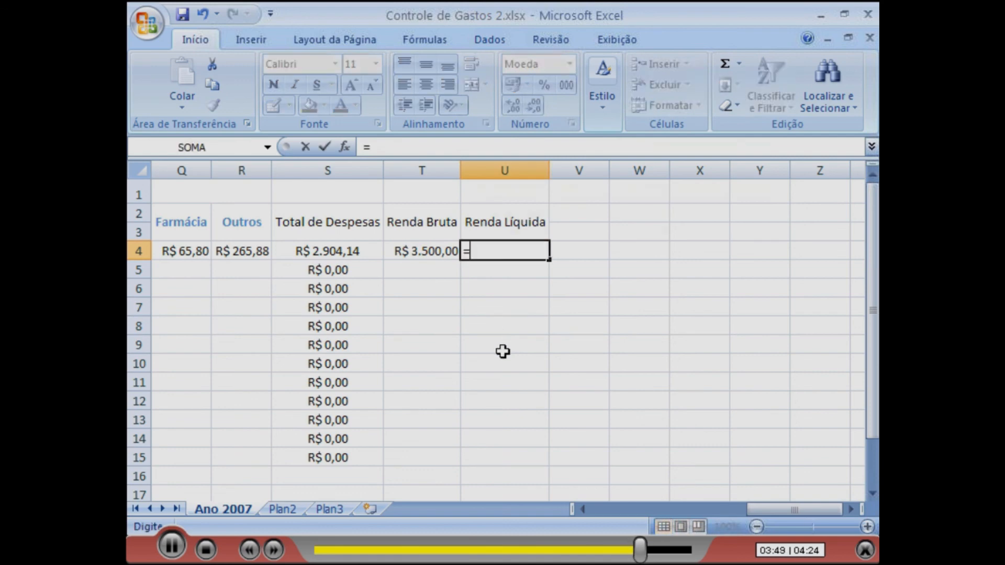
pyautogui.write('t4')
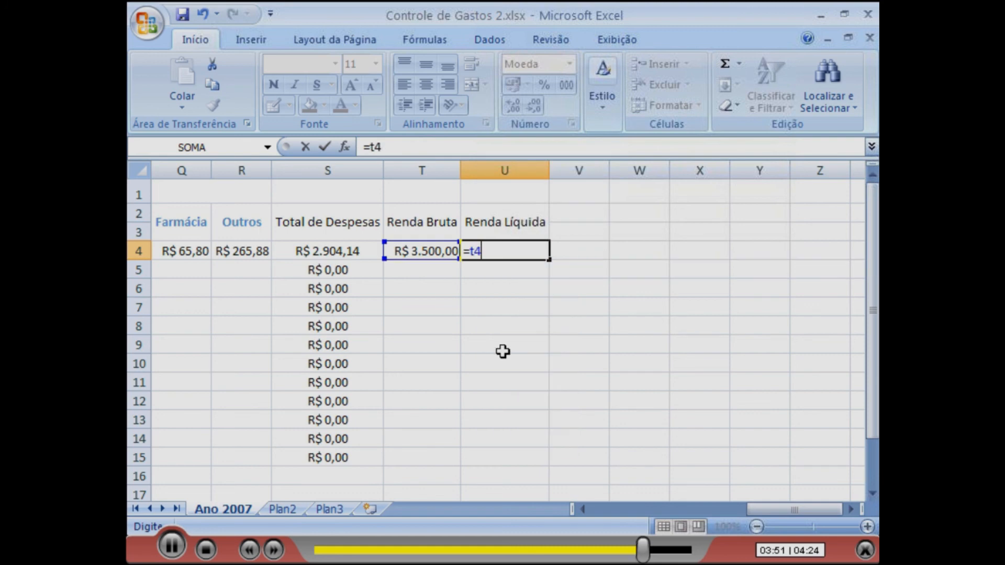
pyautogui.write('-s4')
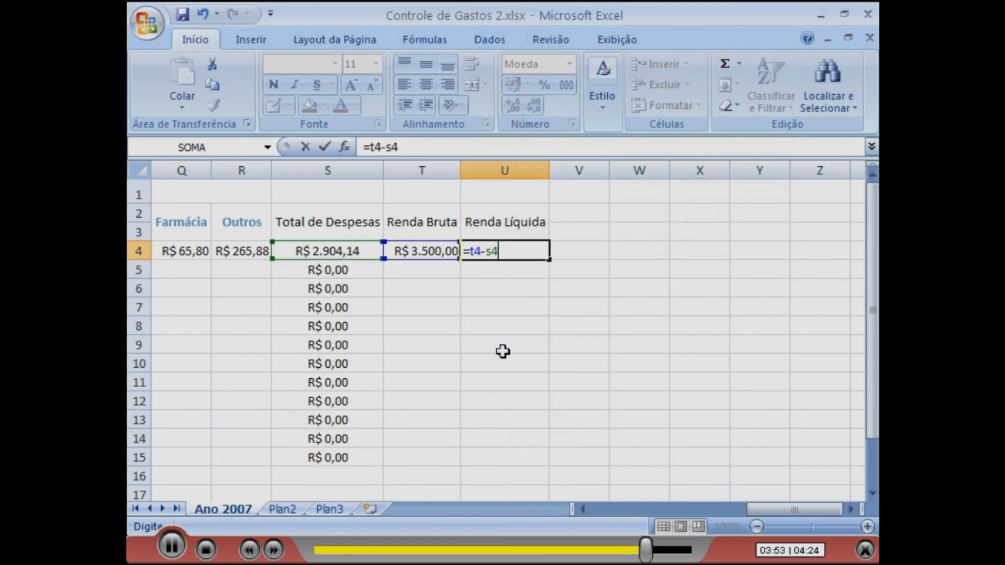
pyautogui.press('Return')
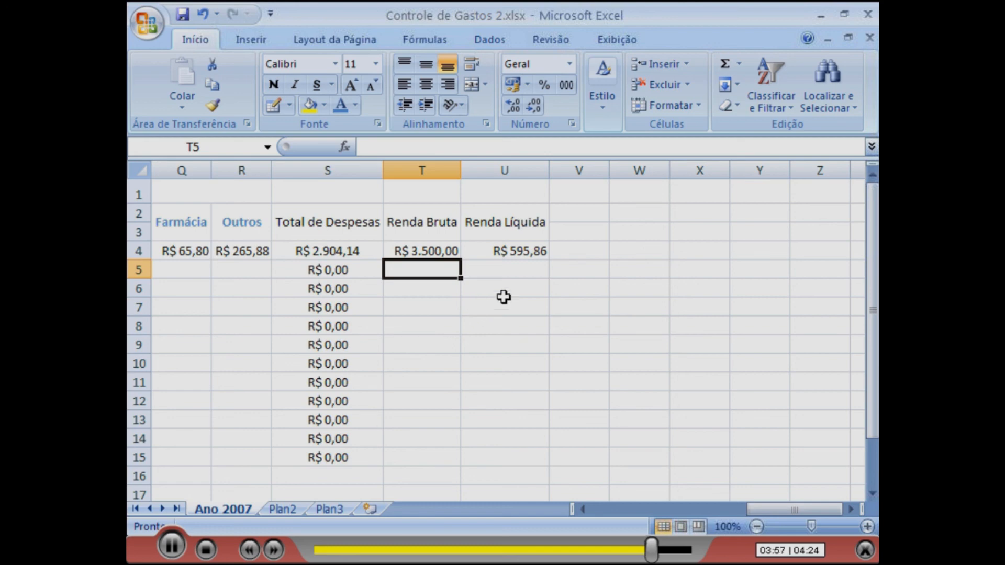
# Step: Fill the Renda Líquida formula from U4 down through U15
pyautogui.click(516, 252)
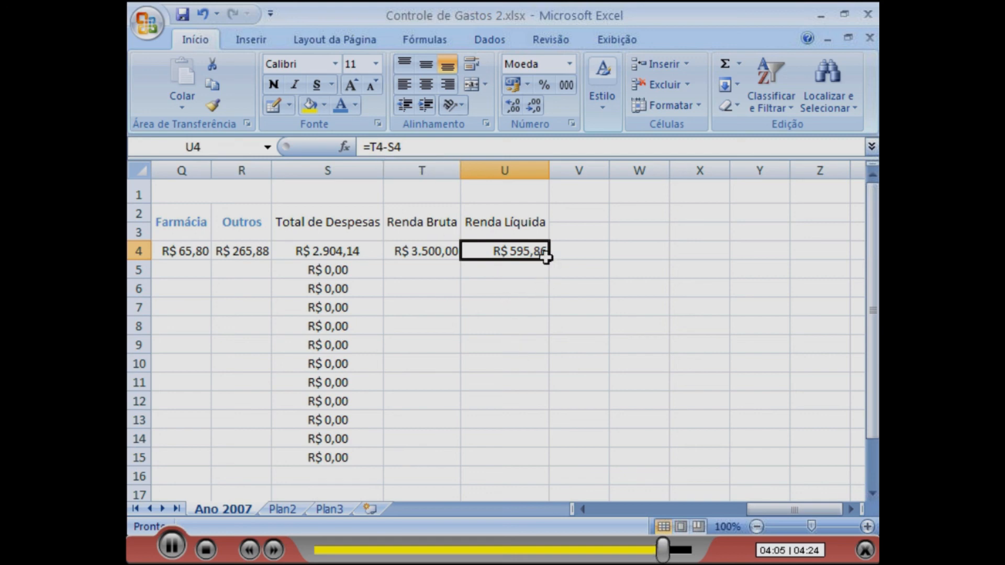
pyautogui.moveTo(548, 260); pyautogui.dragTo(551, 260)
pyautogui.moveTo(549, 314); pyautogui.dragTo(548, 468)
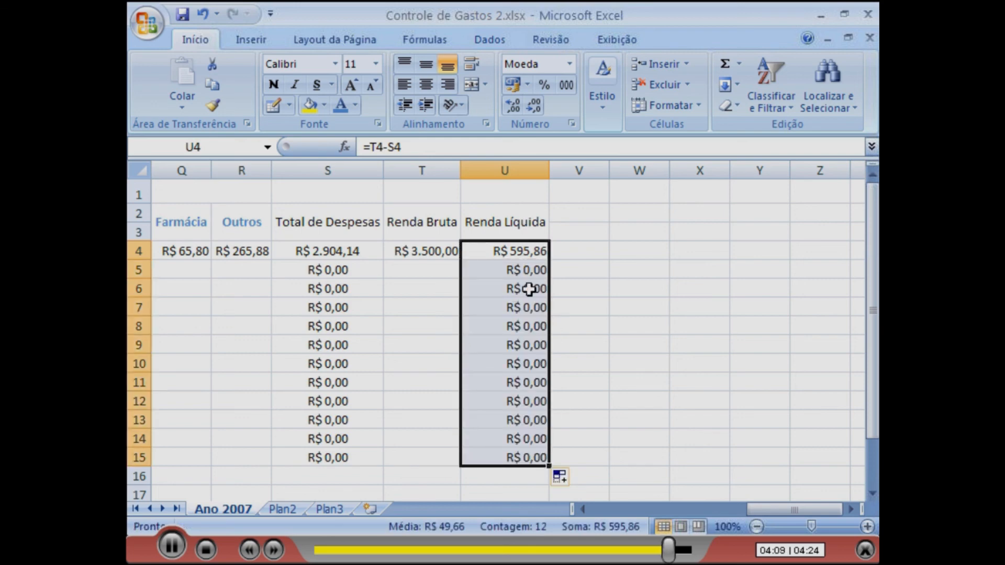
# Step: Save the expense workbook with the new income columns
pyautogui.click(424, 269)
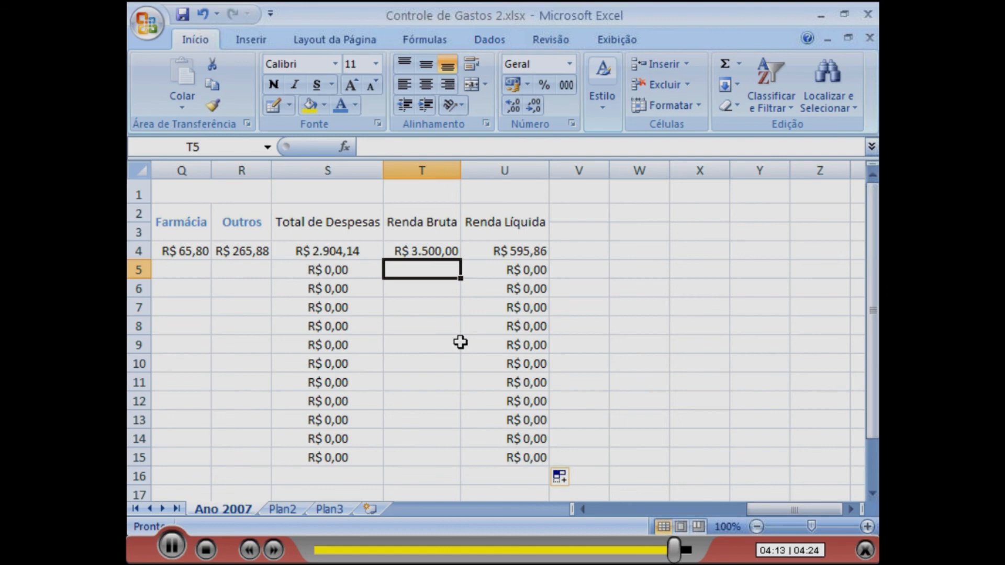
pyautogui.click(586, 511)
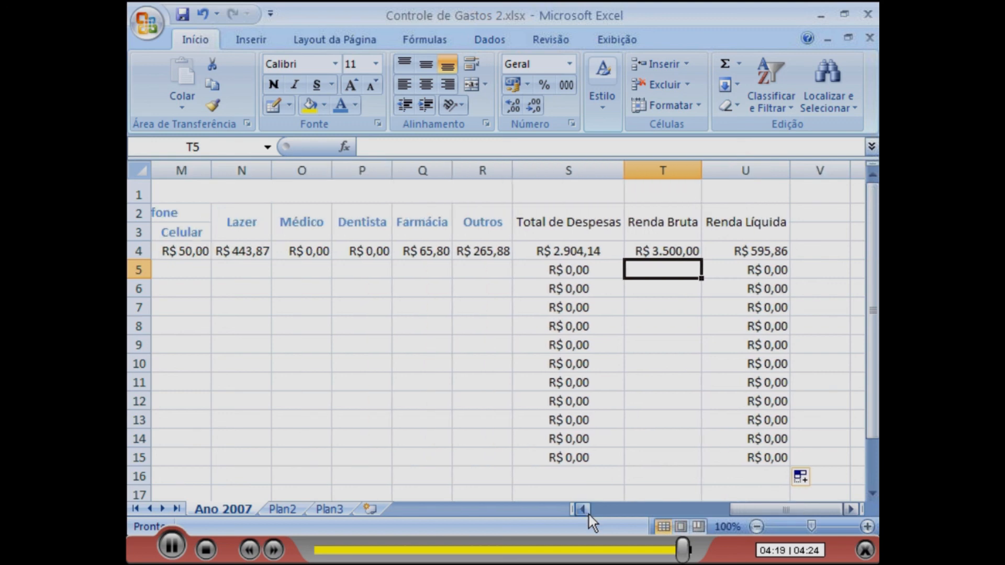
pyautogui.click(586, 511)
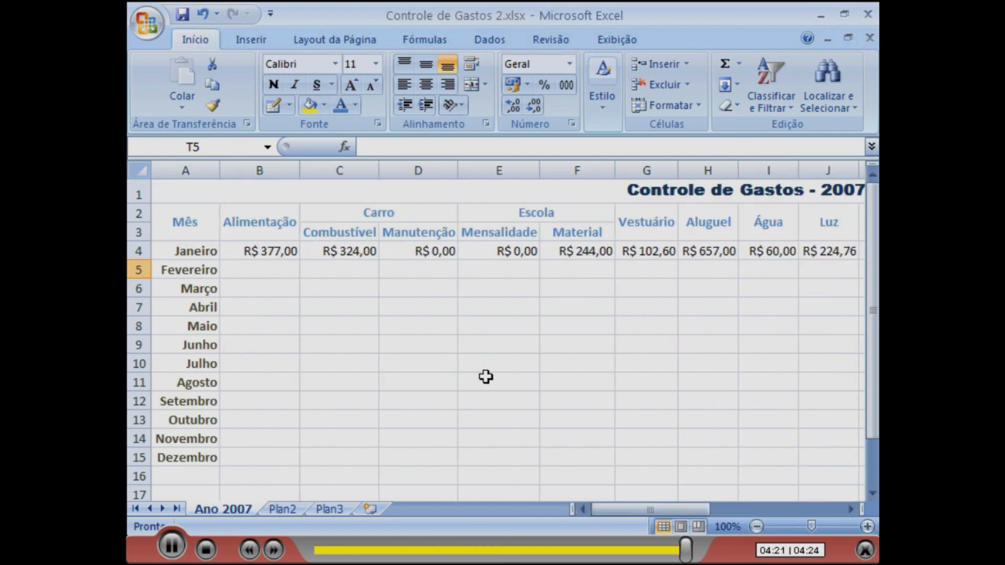
pyautogui.click(182, 15)
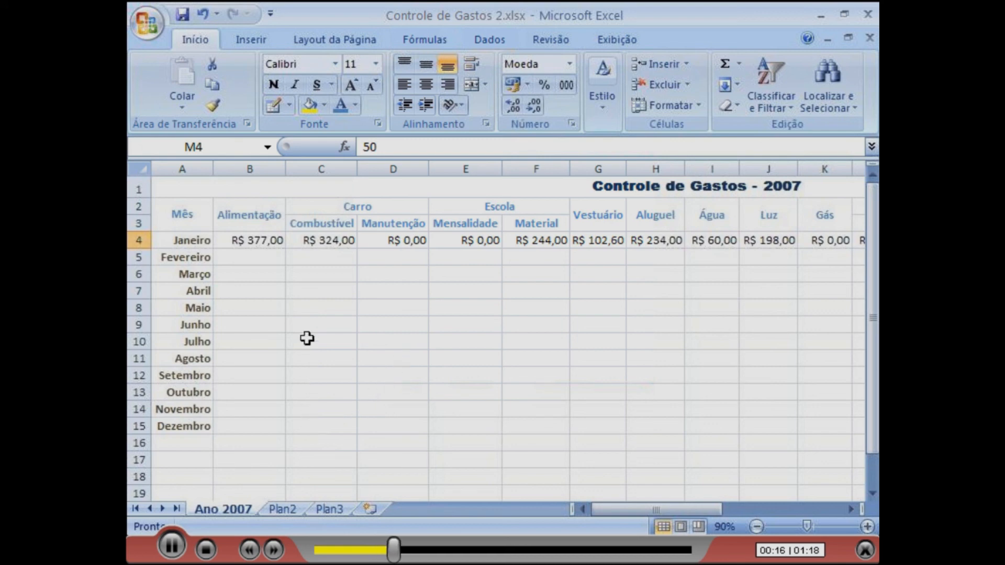
# Step: Move the Plan2 sheet after Plan3, and place a copy of the Ano 2007 sheet directly after the original
pyautogui.click(288, 507)
pyautogui.moveTo(287, 507); pyautogui.dragTo(366, 505)
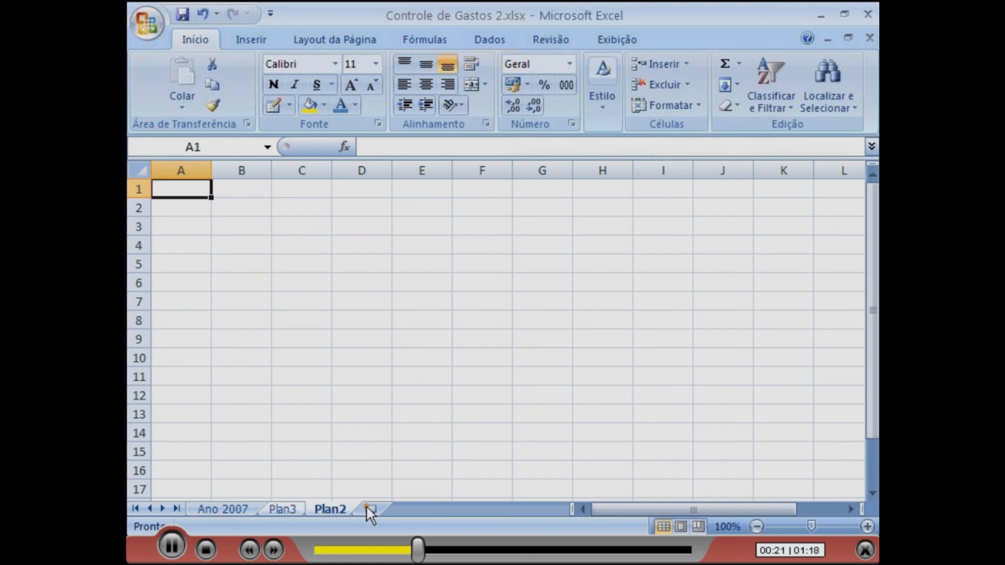
pyautogui.click(245, 509)
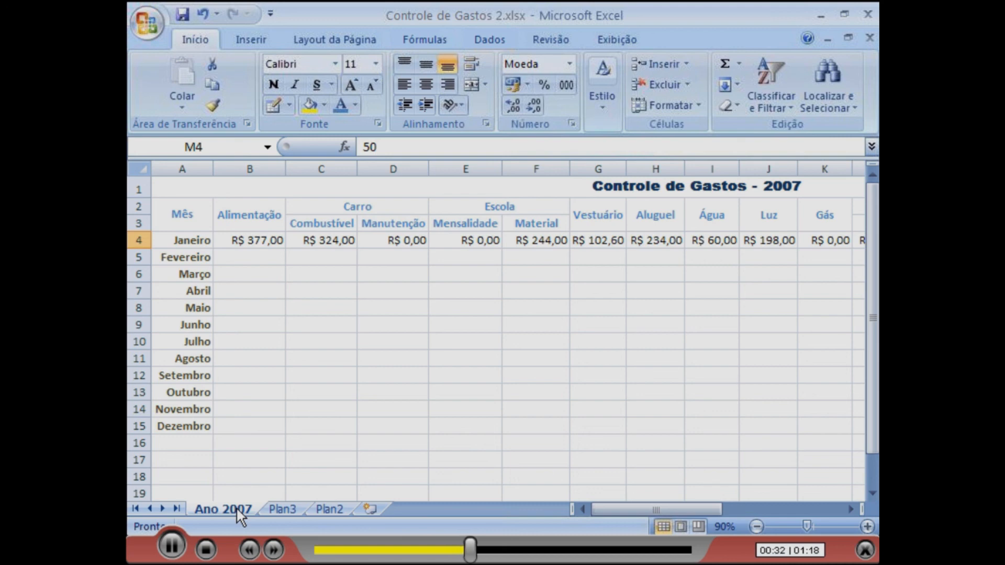
pyautogui.moveTo(236, 507); pyautogui.dragTo(274, 506)
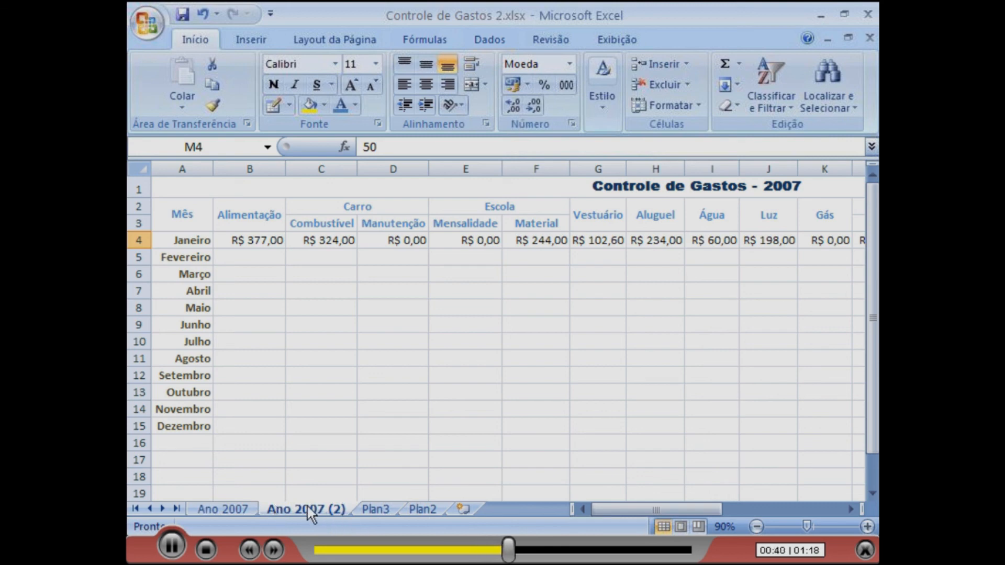
# Step: Rename the copied sheet as "Ano 2008"
pyautogui.doubleClick(329, 512)
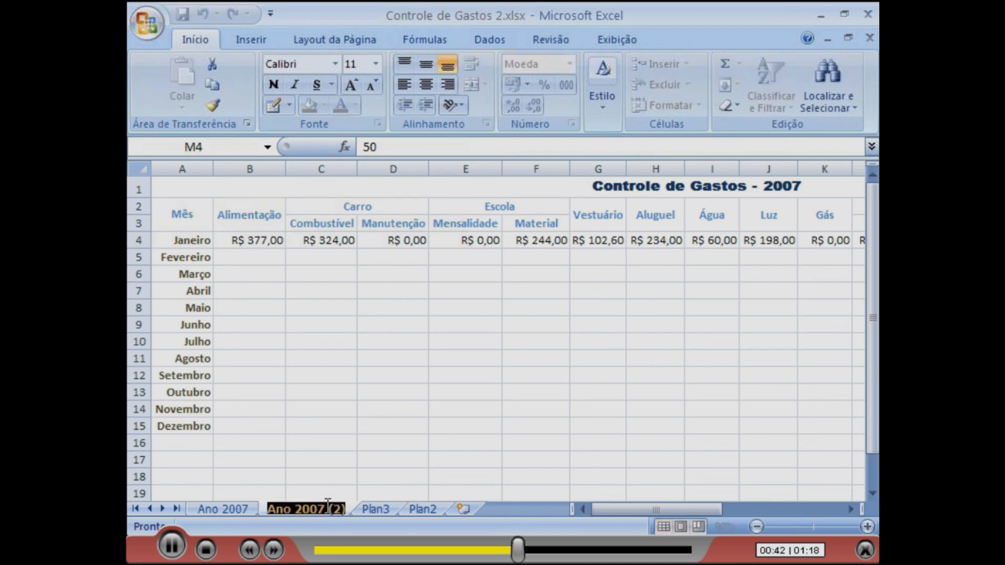
pyautogui.click(343, 504)
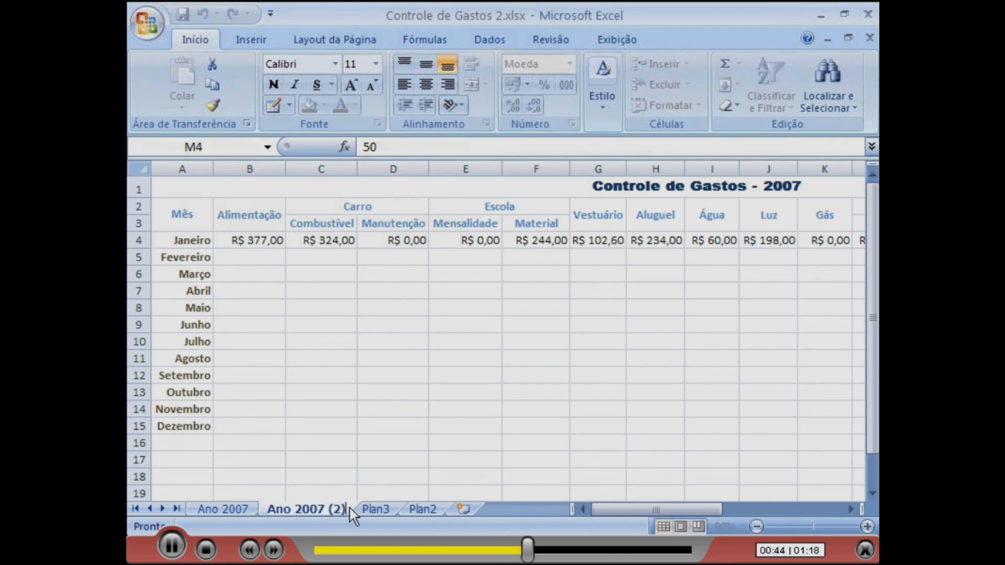
pyautogui.press('BackSpace')
pyautogui.press('BackSpace')
pyautogui.press('BackSpace')
pyautogui.press('BackSpace')
pyautogui.press('BackSpace')
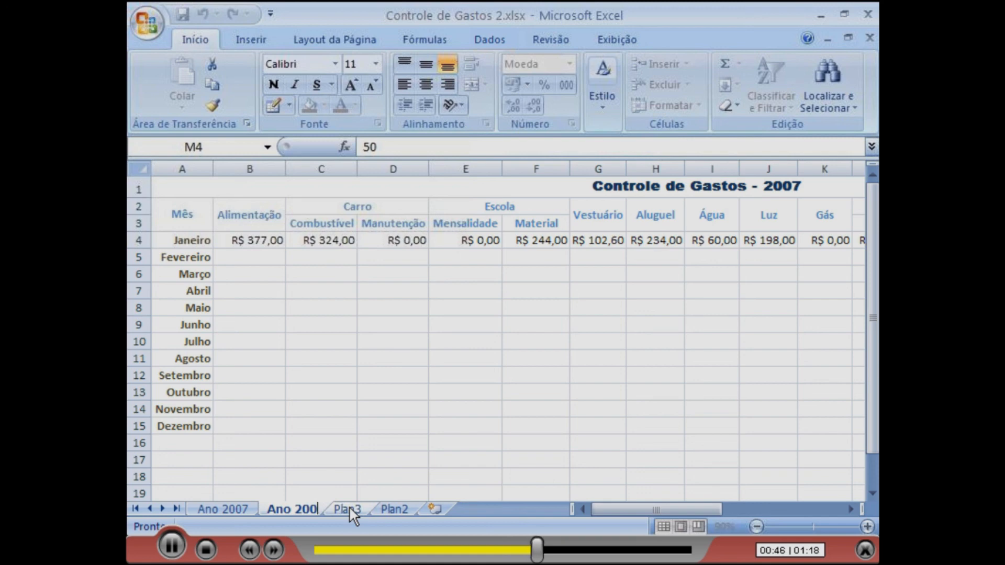
pyautogui.write('8')
pyautogui.press('Return')
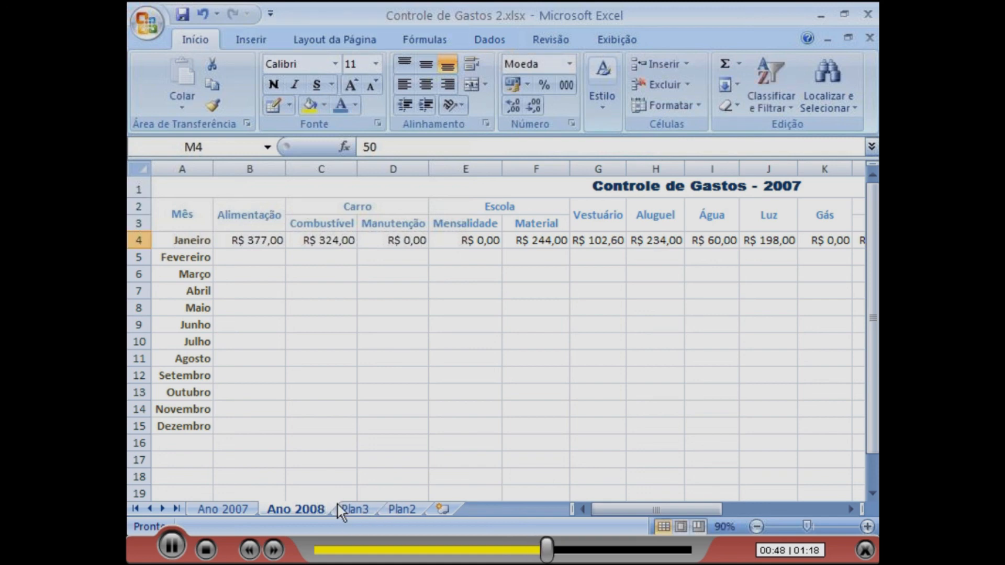
# Step: Change the table title on the Ano 2008 sheet to "Controle de Gastos - 2008"
pyautogui.doubleClick(746, 186)
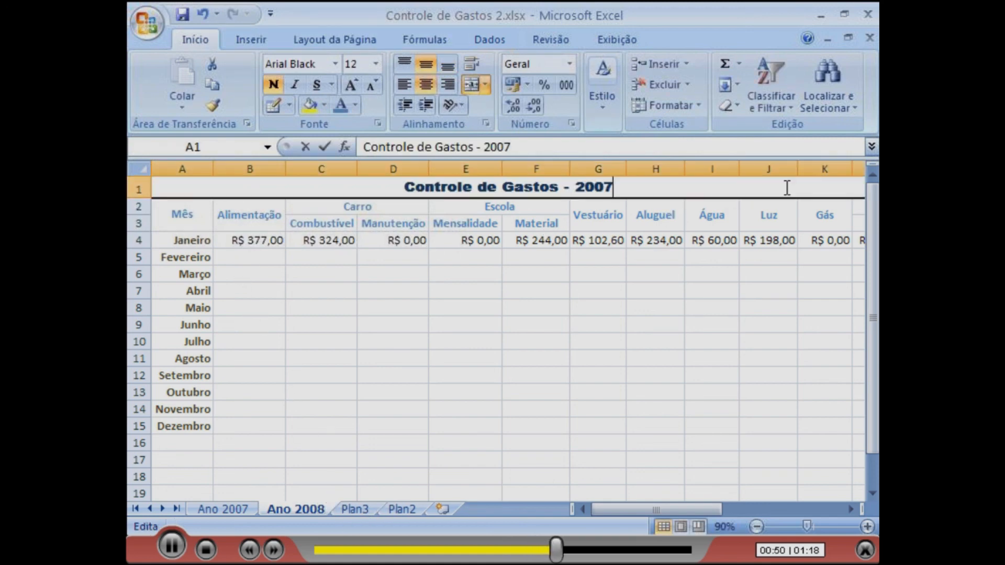
pyautogui.press('BackSpace')
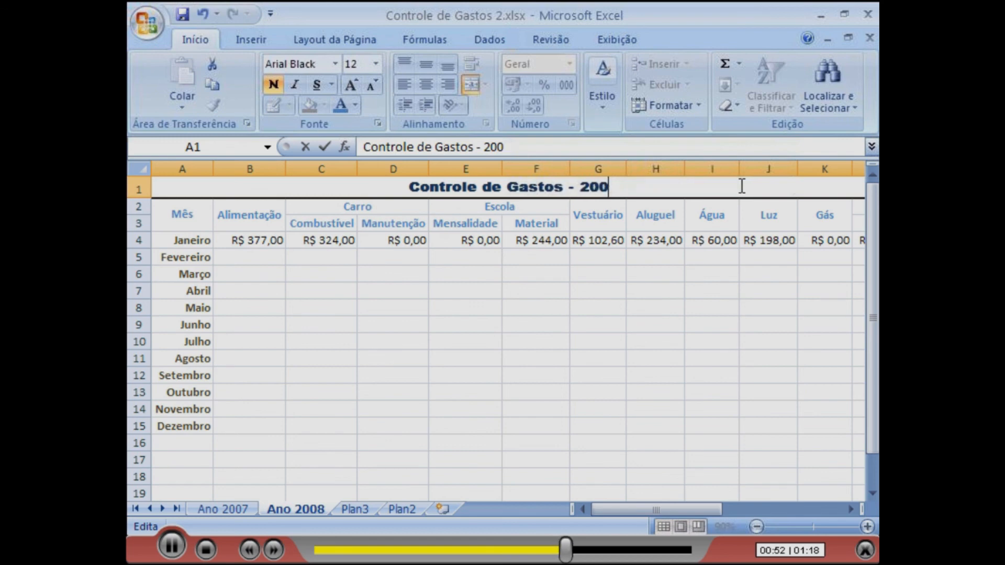
pyautogui.write('8')
# Step: Clear the January expense values in B4 through R4 on the Ano 2008 sheet
pyautogui.click(280, 240)
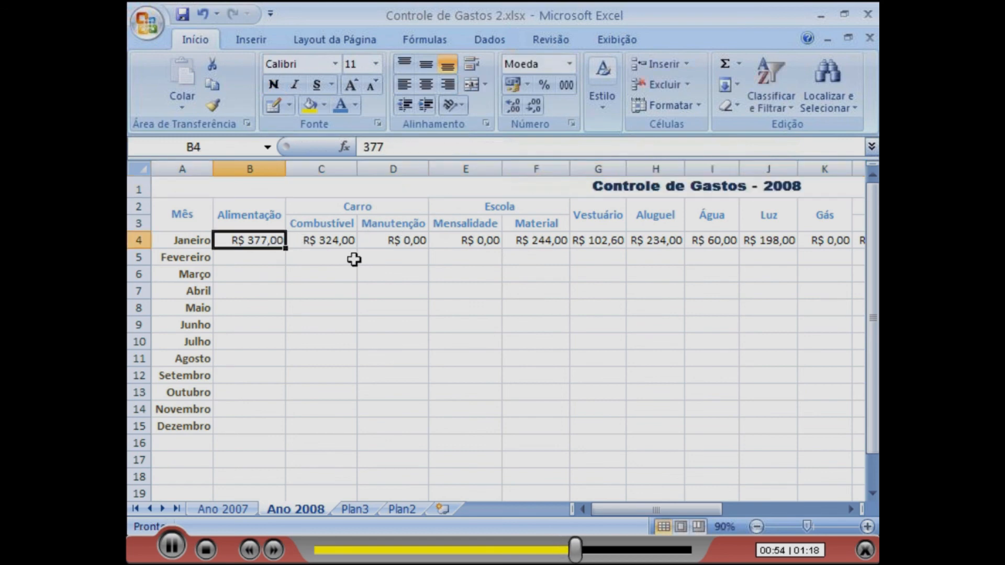
pyautogui.moveTo(847, 509); pyautogui.dragTo(848, 509)
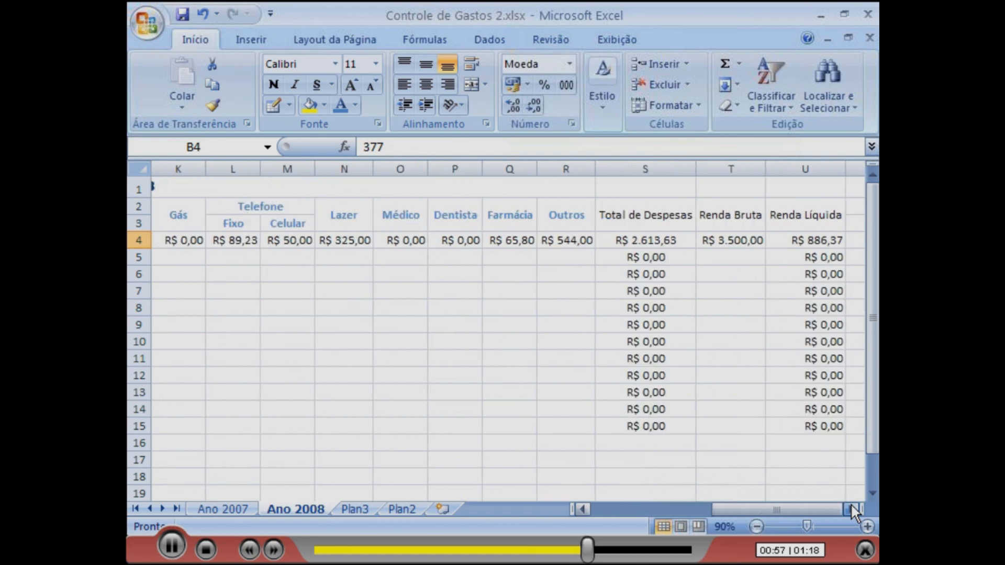
pyautogui.keyDown('shift'); pyautogui.click(576, 240); pyautogui.keyUp('shift')
pyautogui.moveTo(576, 240); pyautogui.dragTo(576, 240)
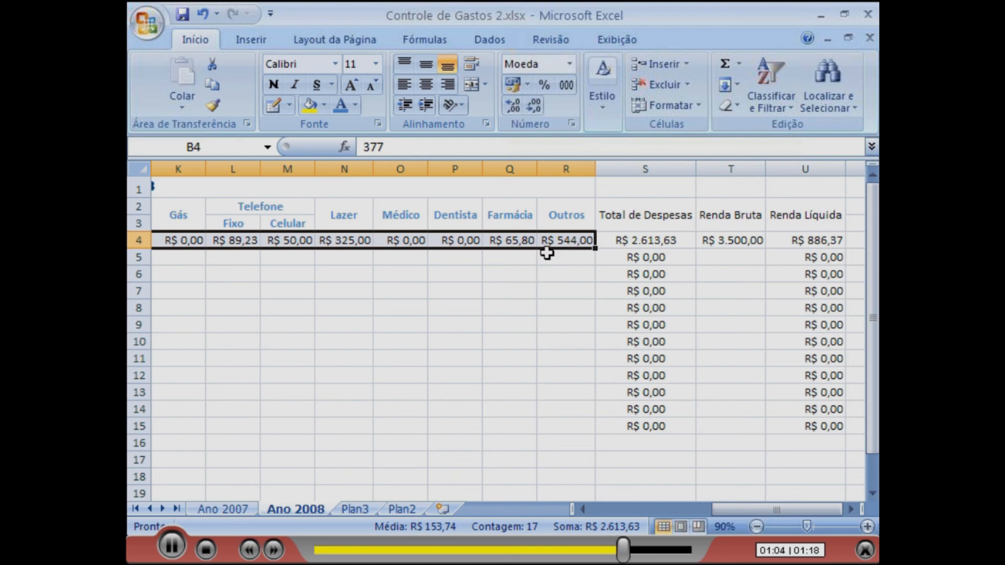
pyautogui.press('Delete')
pyautogui.click(545, 346)
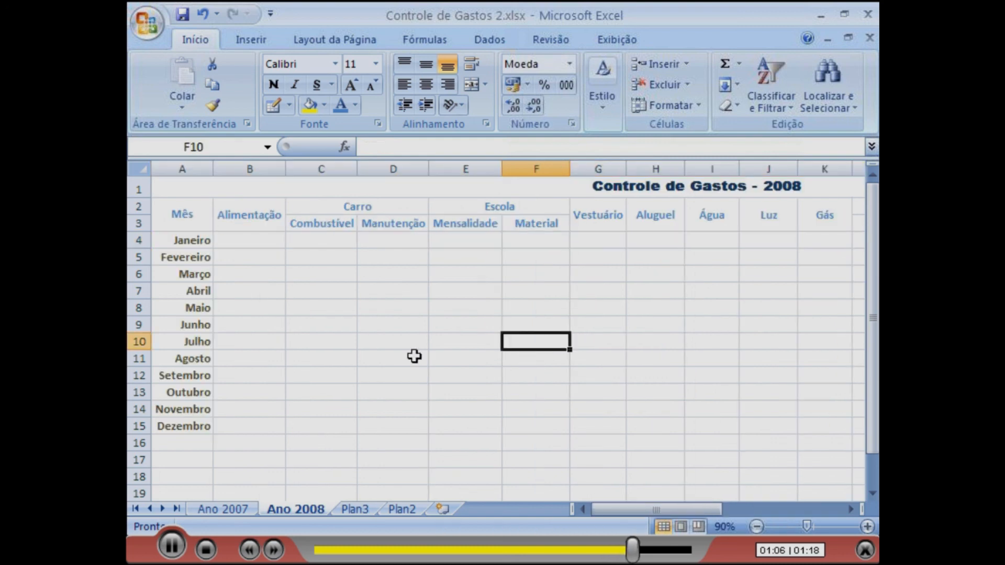
pyautogui.click(250, 241)
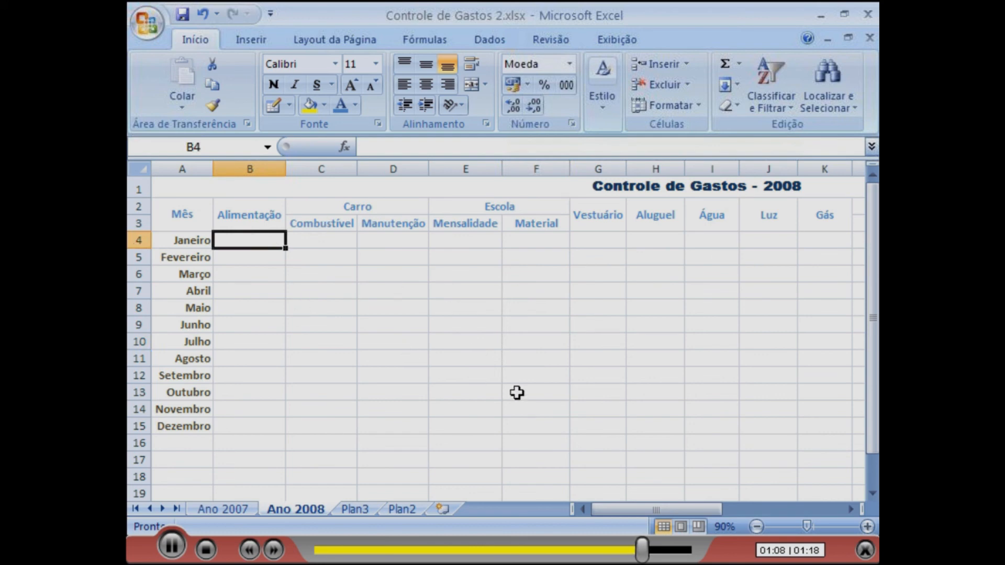
pyautogui.moveTo(660, 505); pyautogui.dragTo(527, 494)
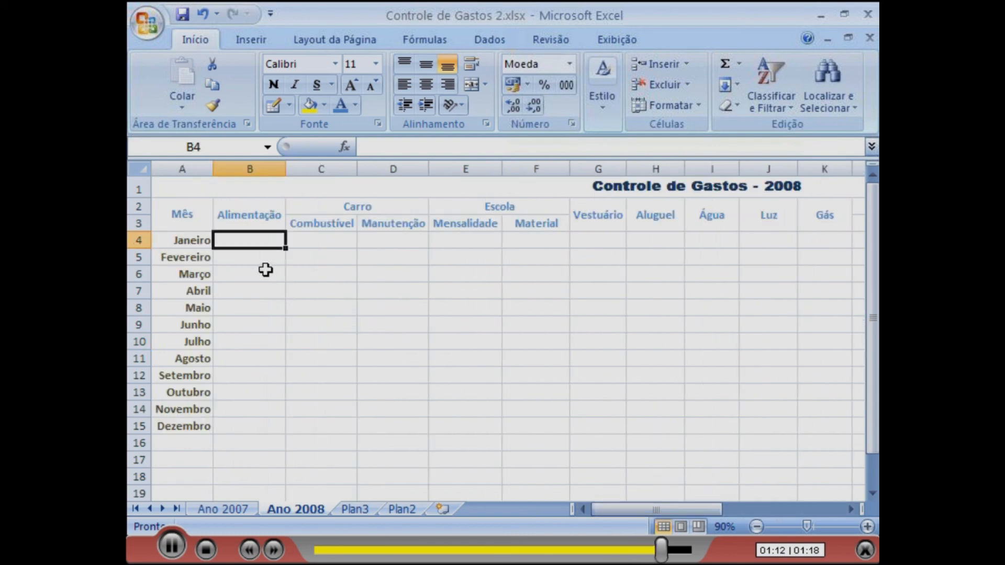
# Step: On the Ano 2007 sheet, outline the whole table from the title down to row 15 with the thick border "Borda superior espessa"
pyautogui.click(223, 508)
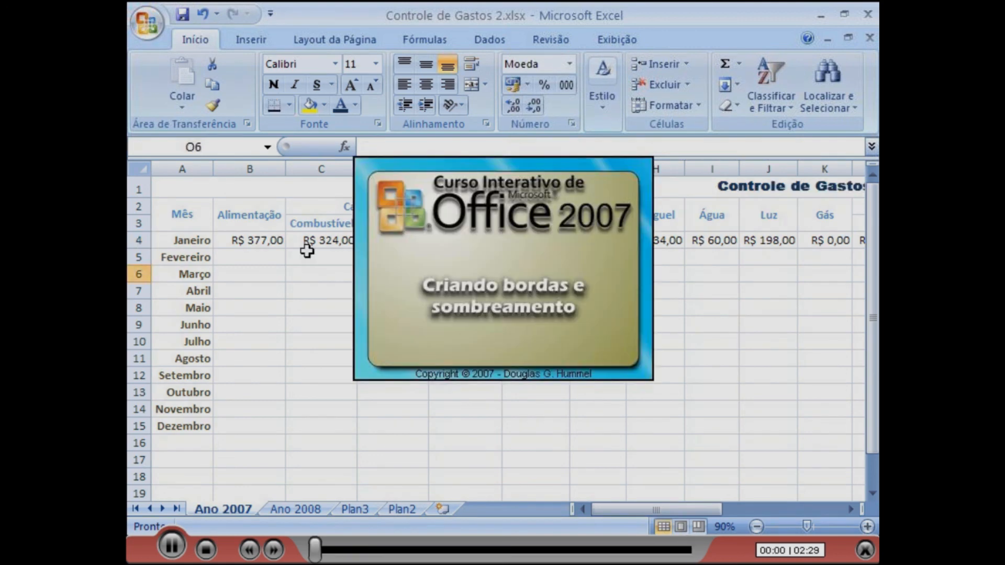
pyautogui.click(270, 242)
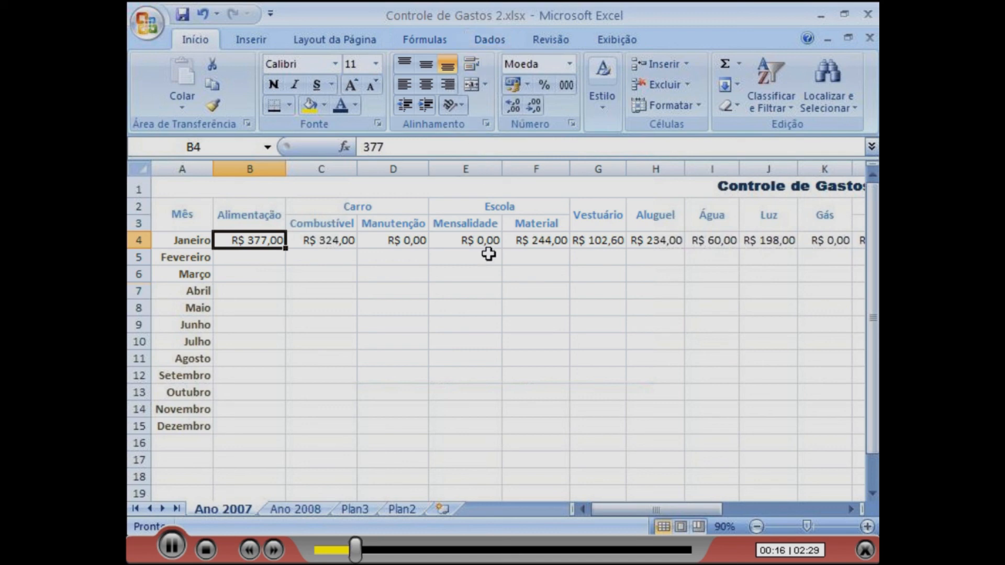
pyautogui.moveTo(605, 193); pyautogui.dragTo(618, 421)
pyautogui.moveTo(659, 511); pyautogui.dragTo(615, 507)
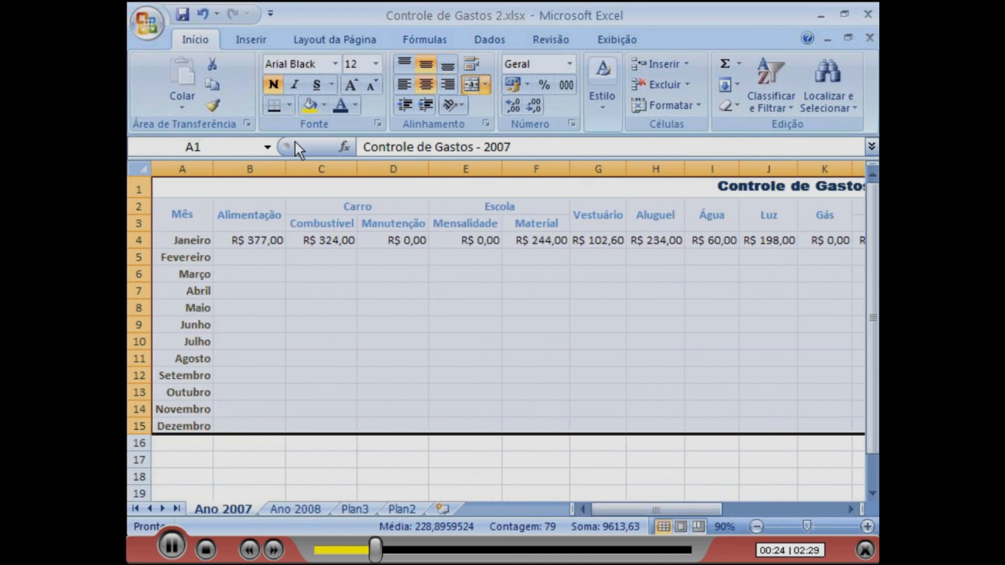
pyautogui.click(291, 104)
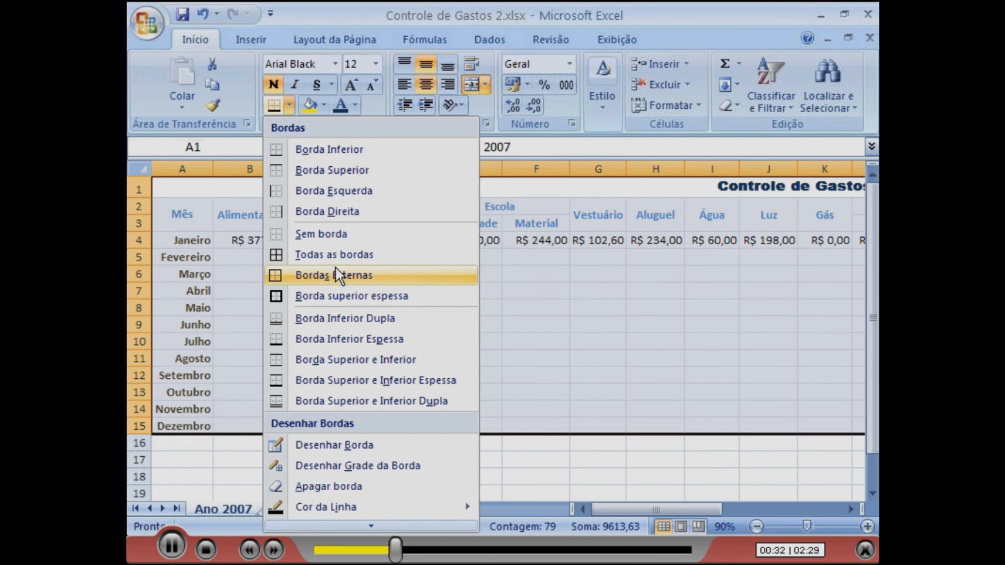
pyautogui.click(338, 293)
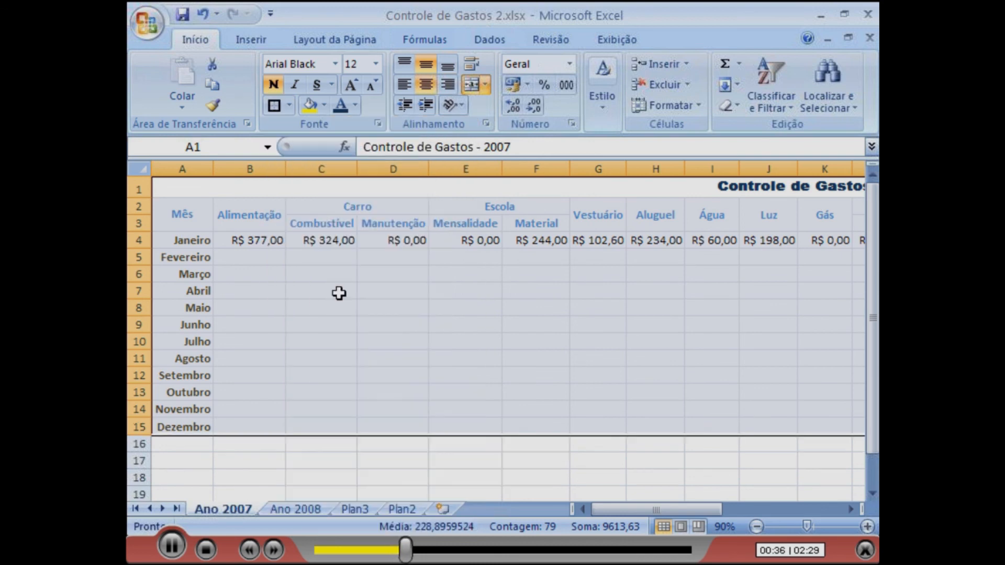
pyautogui.click(421, 458)
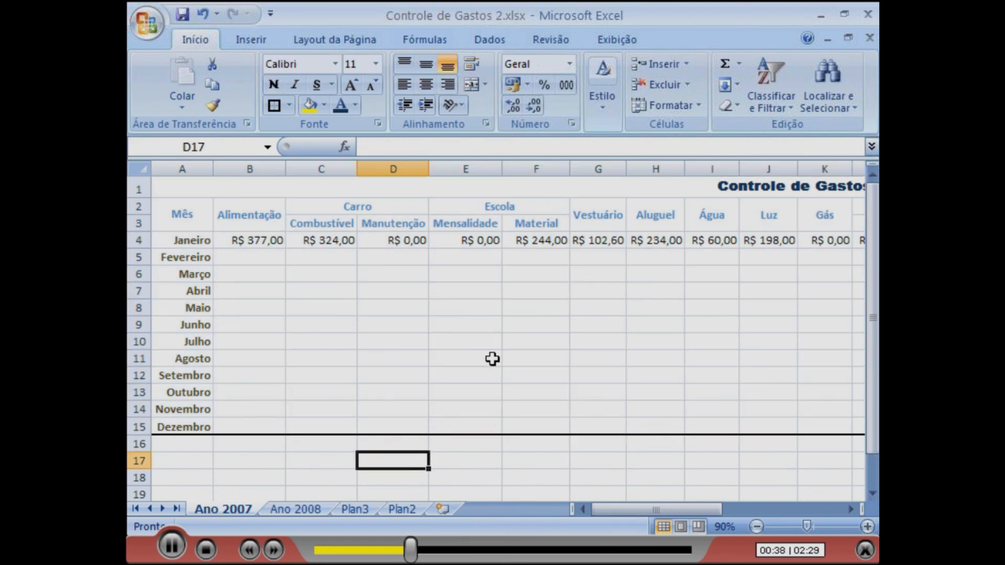
# Step: Add the thick bottom border "Borda Inferior Espessa" beneath the title row on the Ano 2007 sheet
pyautogui.click(746, 513)
pyautogui.click(679, 509)
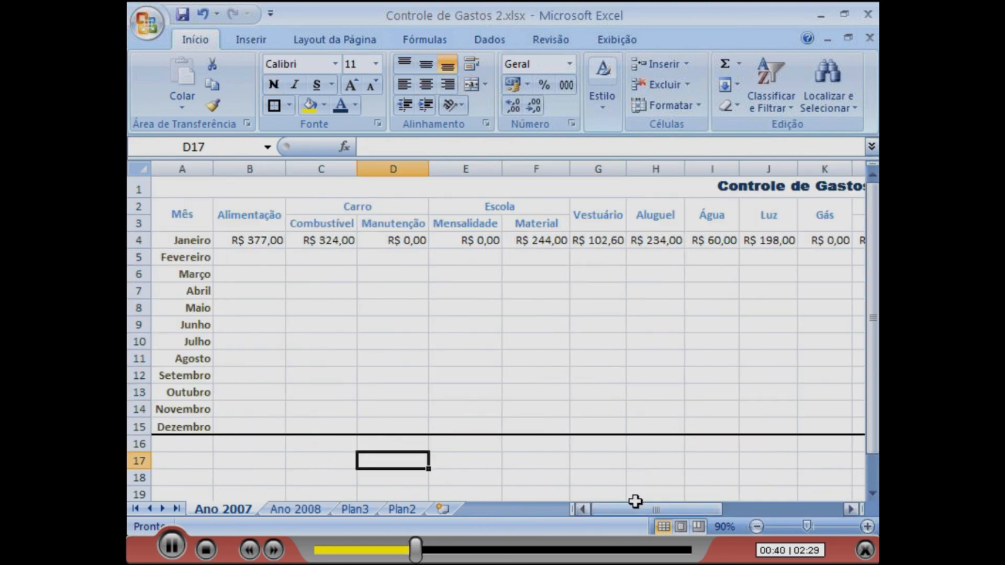
pyautogui.click(222, 192)
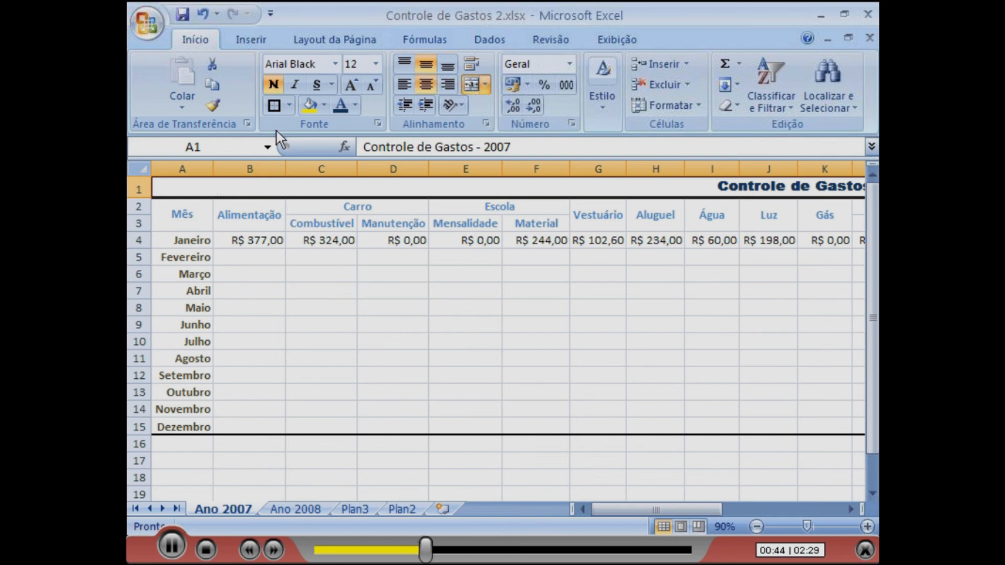
pyautogui.click(287, 106)
pyautogui.click(352, 339)
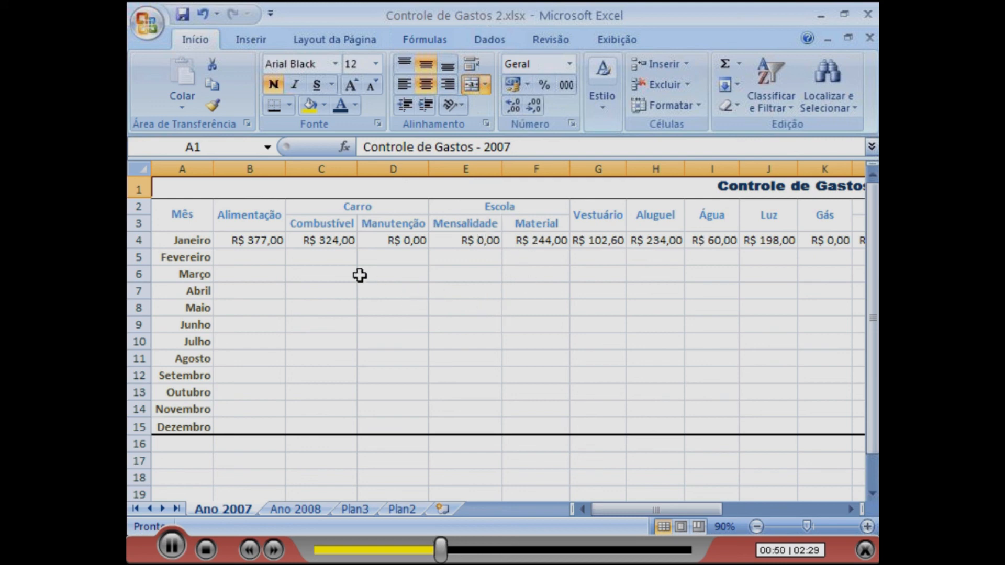
# Step: Draw thick solid grid borders along the month column, around the Mês cell, and around the header cells from Alimentação to Vestuário
pyautogui.click(289, 106)
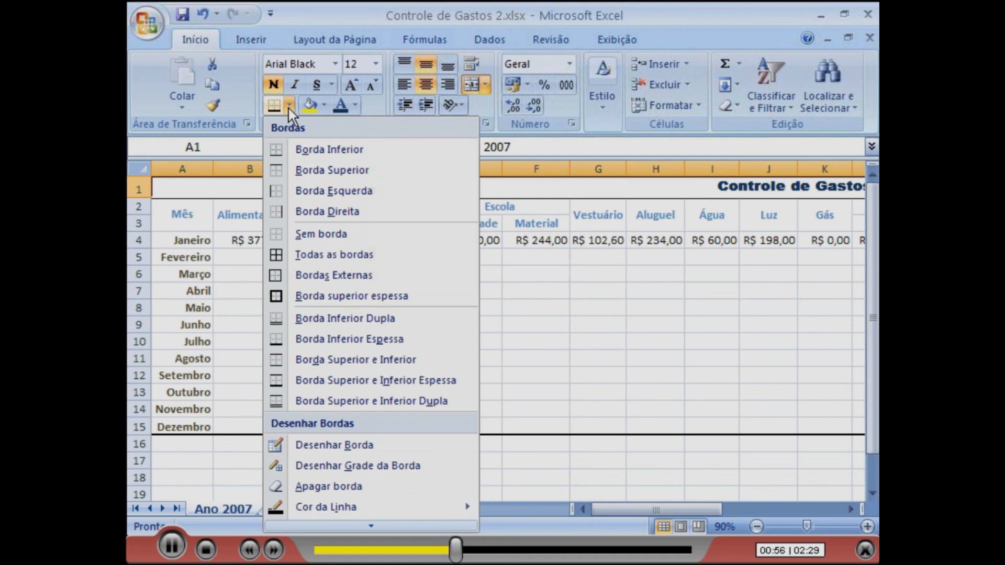
pyautogui.moveTo(375, 508)
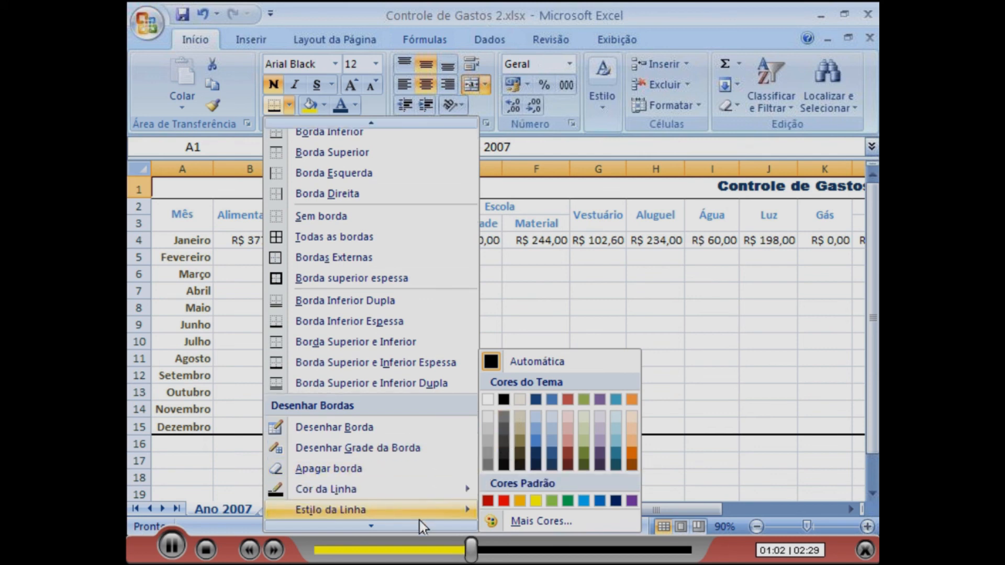
pyautogui.moveTo(429, 504)
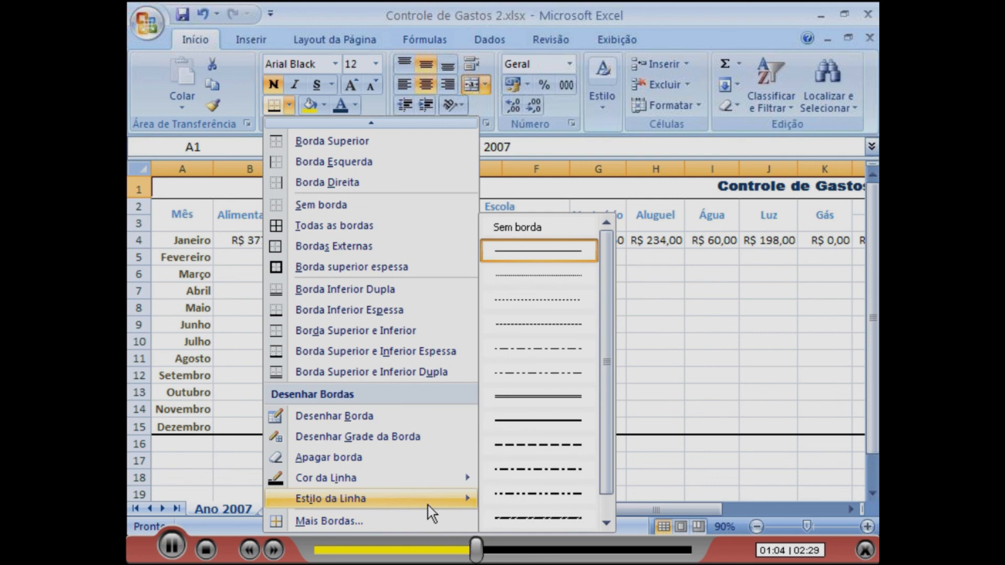
pyautogui.click(538, 420)
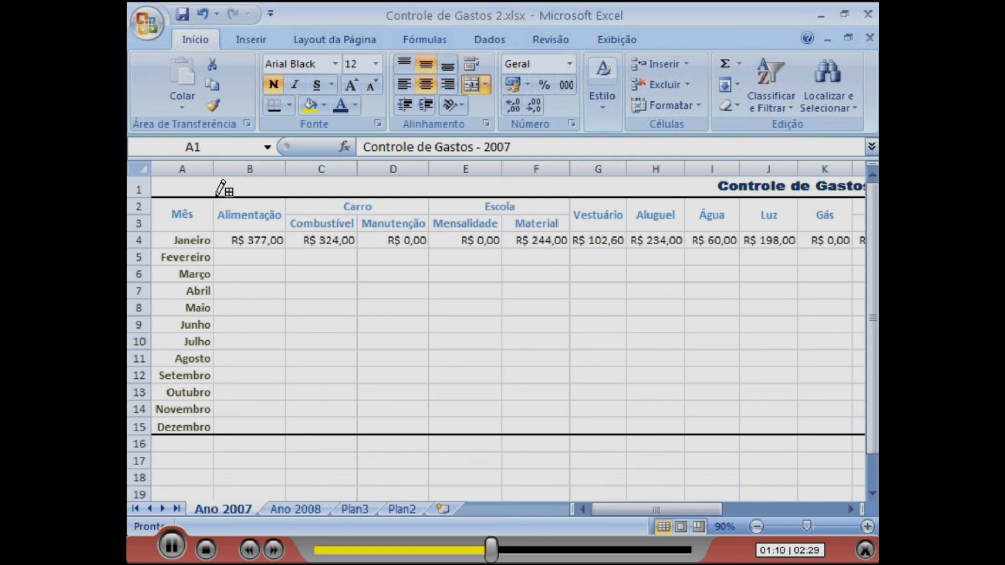
pyautogui.moveTo(216, 197); pyautogui.dragTo(217, 431)
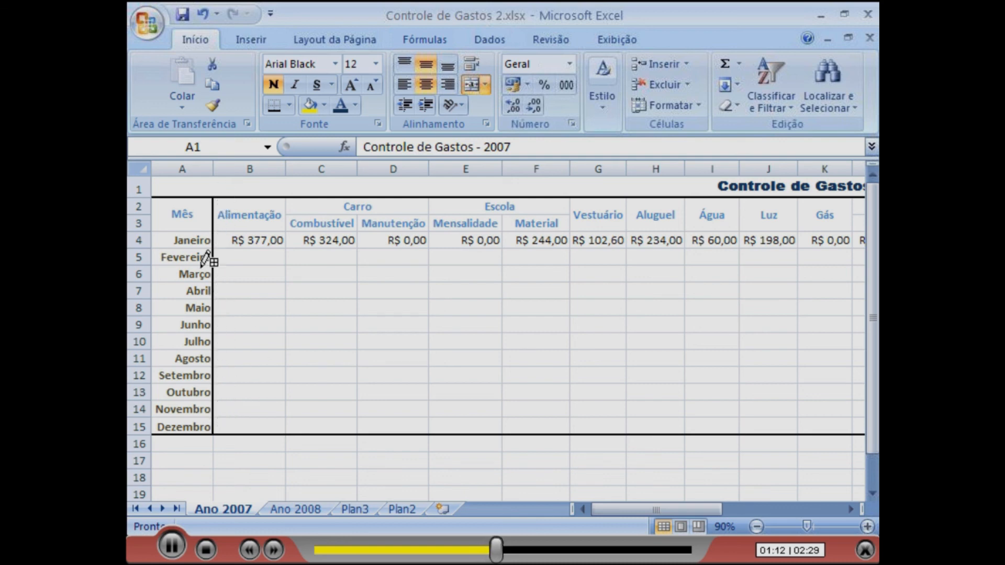
pyautogui.moveTo(157, 231); pyautogui.dragTo(203, 230)
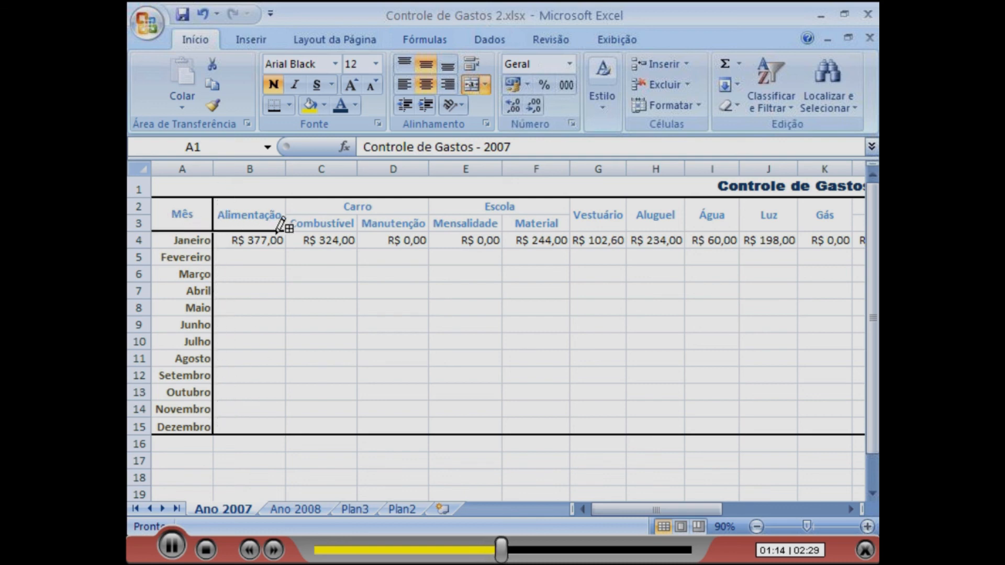
pyautogui.moveTo(278, 218)
pyautogui.mouseDown()
pyautogui.moveTo(570, 233)
pyautogui.moveTo(572, 204)
pyautogui.mouseUp()
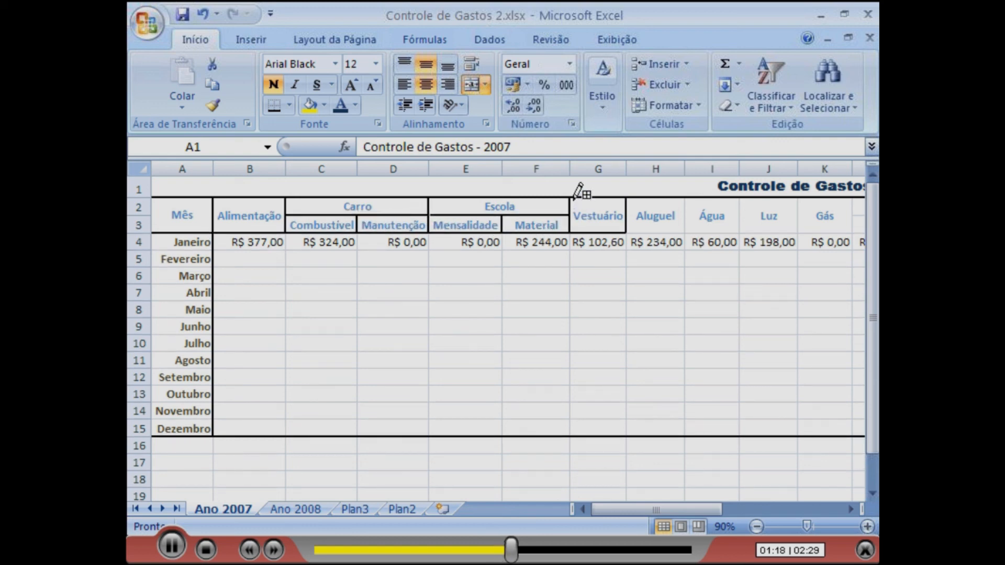
# Step: Apply the same thick grid borders to the Aluguel, Água, Luz and Gás header cells and leave border drawing
pyautogui.click(292, 107)
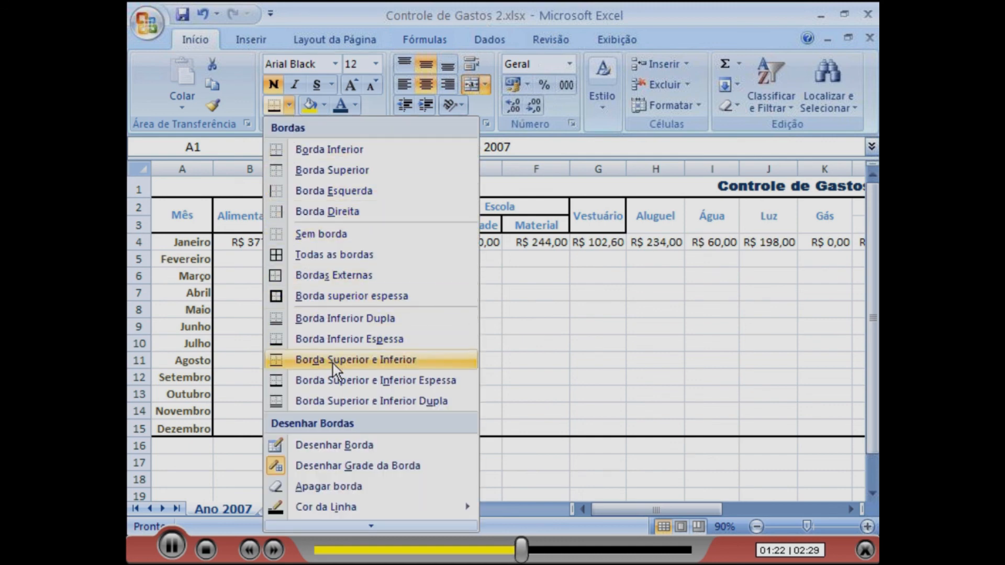
pyautogui.click(343, 466)
pyautogui.moveTo(645, 219); pyautogui.dragTo(843, 221)
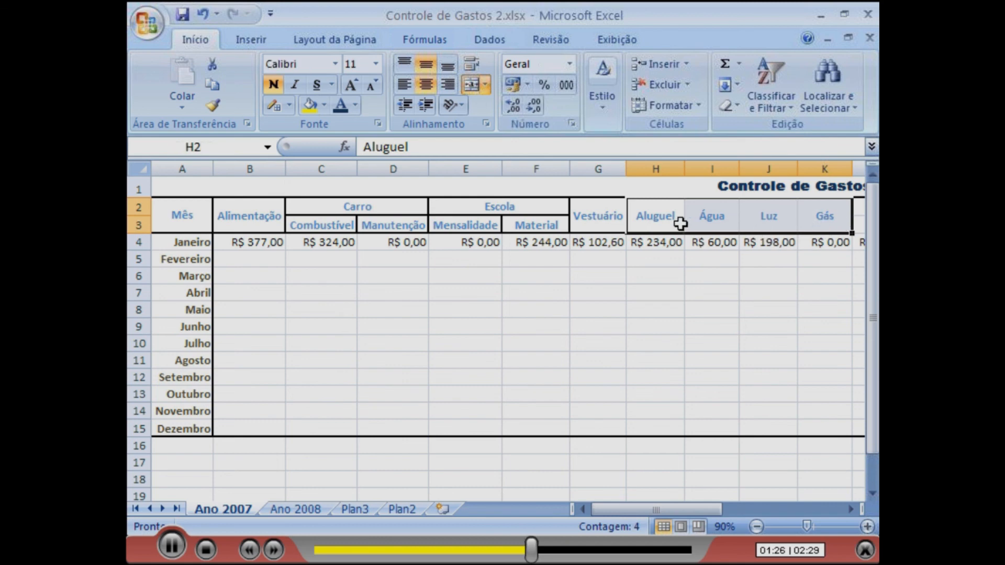
pyautogui.click(670, 243)
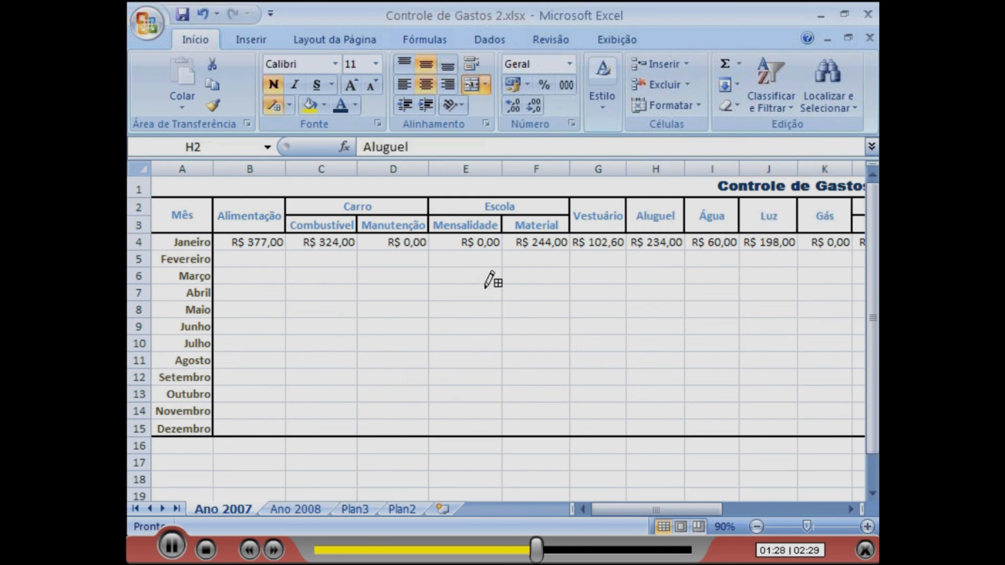
pyautogui.press('Escape')
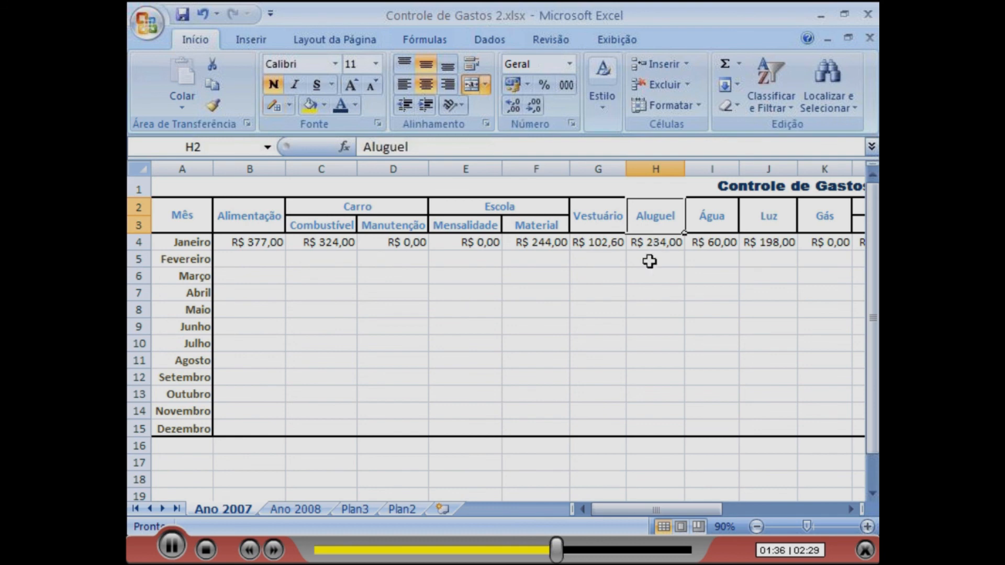
pyautogui.click(628, 325)
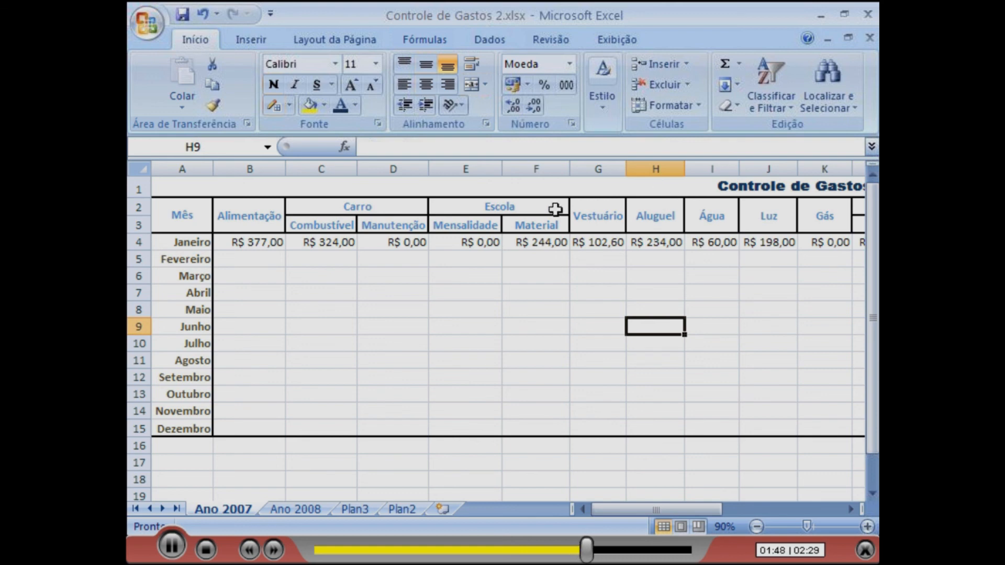
# Step: Fill the merged title row with a light blue theme colour
pyautogui.click(579, 192)
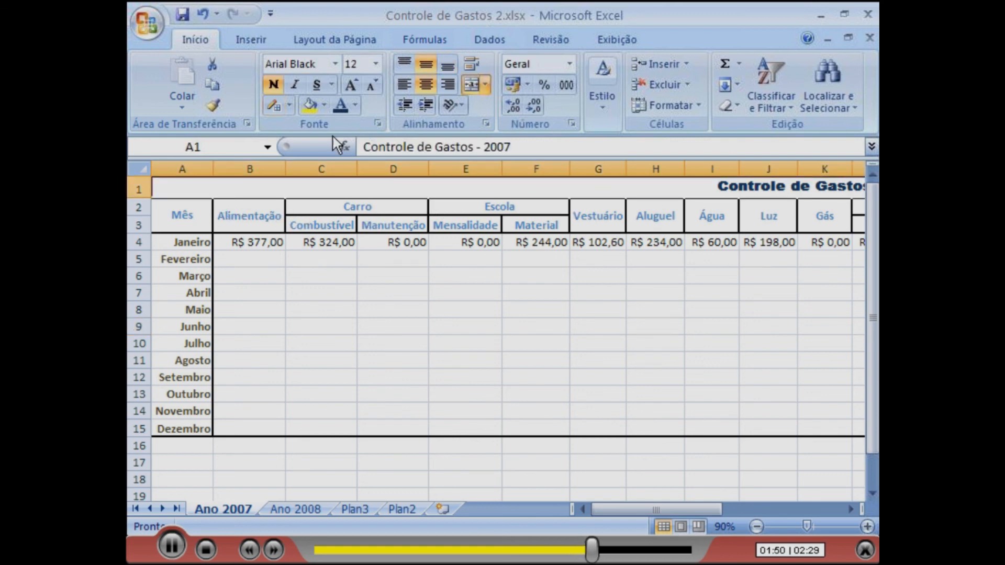
pyautogui.click(325, 105)
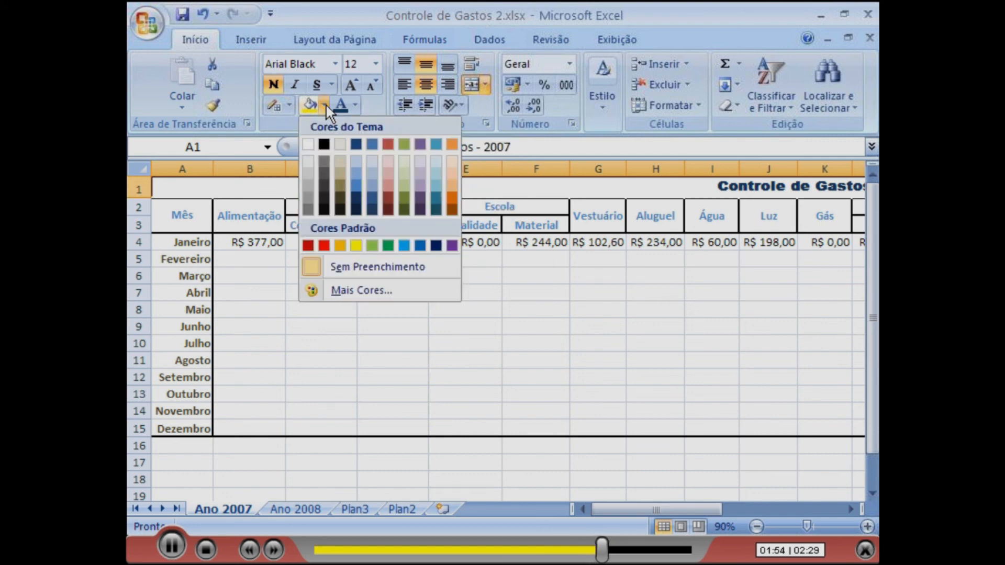
pyautogui.click(358, 174)
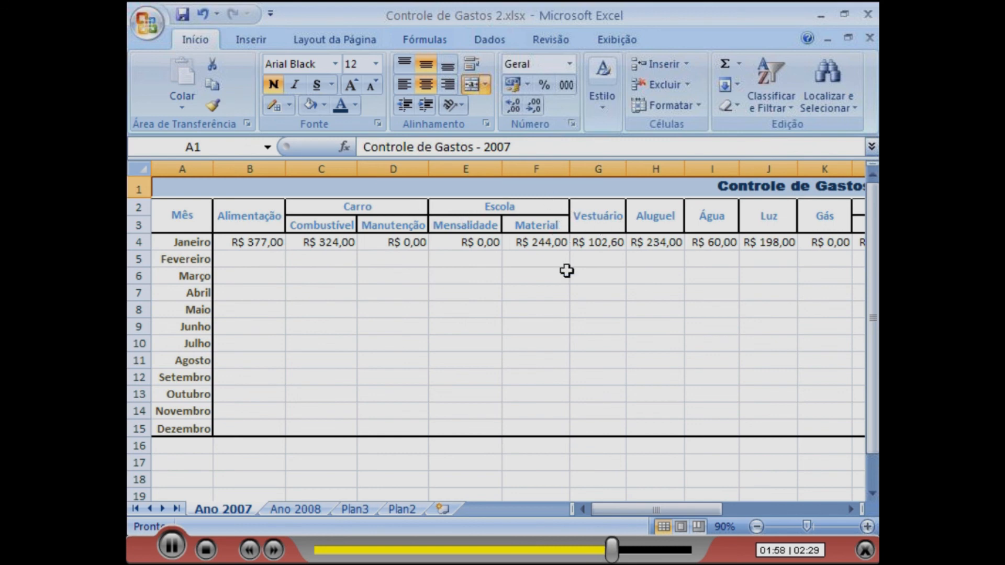
# Step: Fill the header cells in rows 2 and 3, from Mês through Renda Líquida, with a light tan theme colour
pyautogui.moveTo(198, 211); pyautogui.dragTo(768, 218)
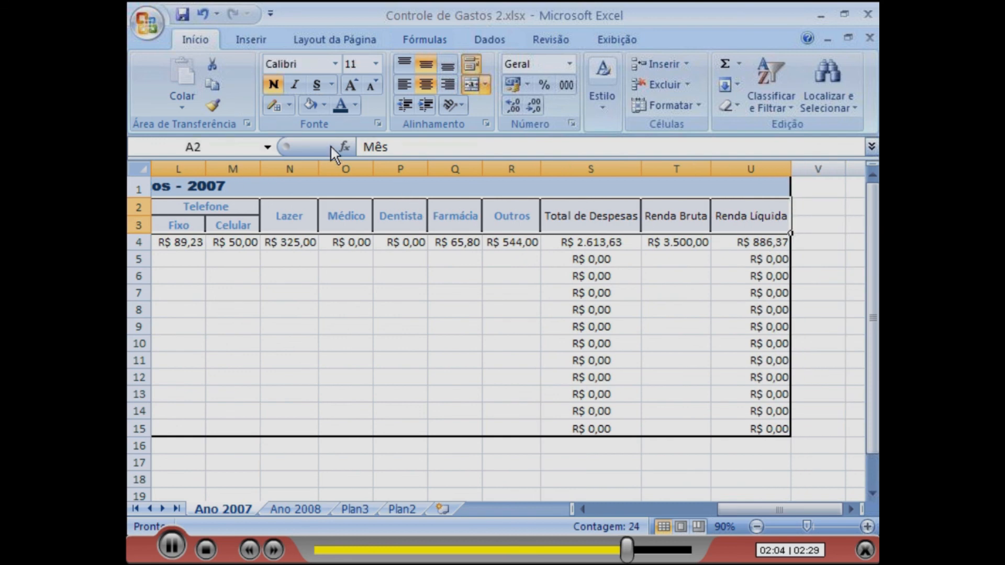
pyautogui.click(324, 108)
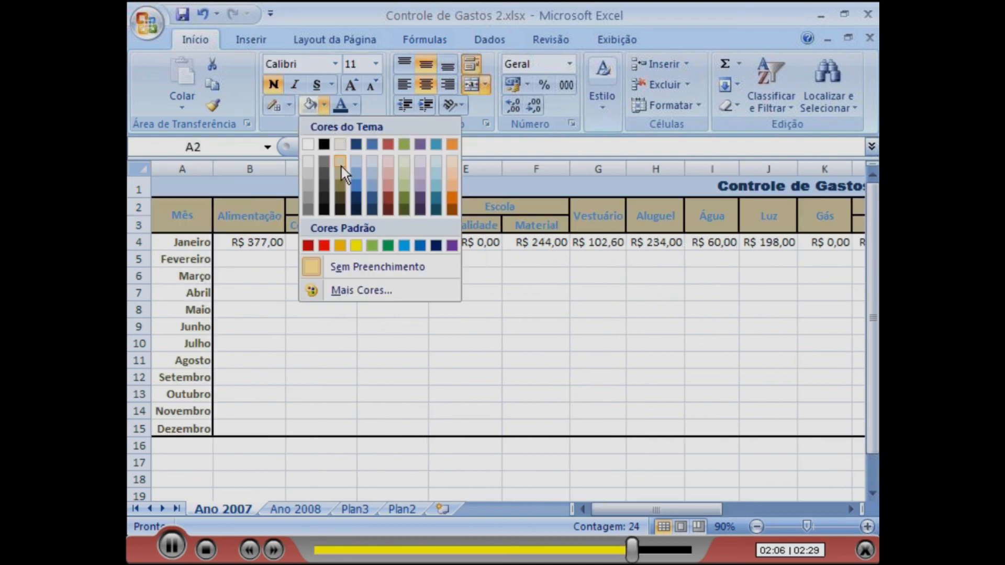
pyautogui.click(340, 162)
pyautogui.click(451, 276)
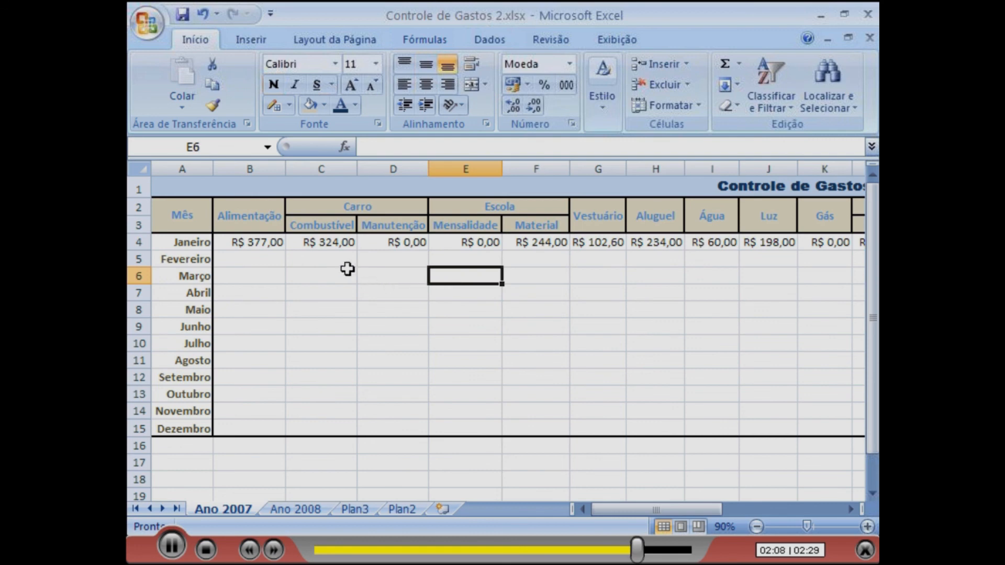
# Step: Remove the fill colour from the Mês header cell with "Sem Preenchimento"
pyautogui.moveTo(198, 224)
pyautogui.mouseDown()
pyautogui.moveTo(525, 219)
pyautogui.moveTo(198, 222)
pyautogui.mouseUp()
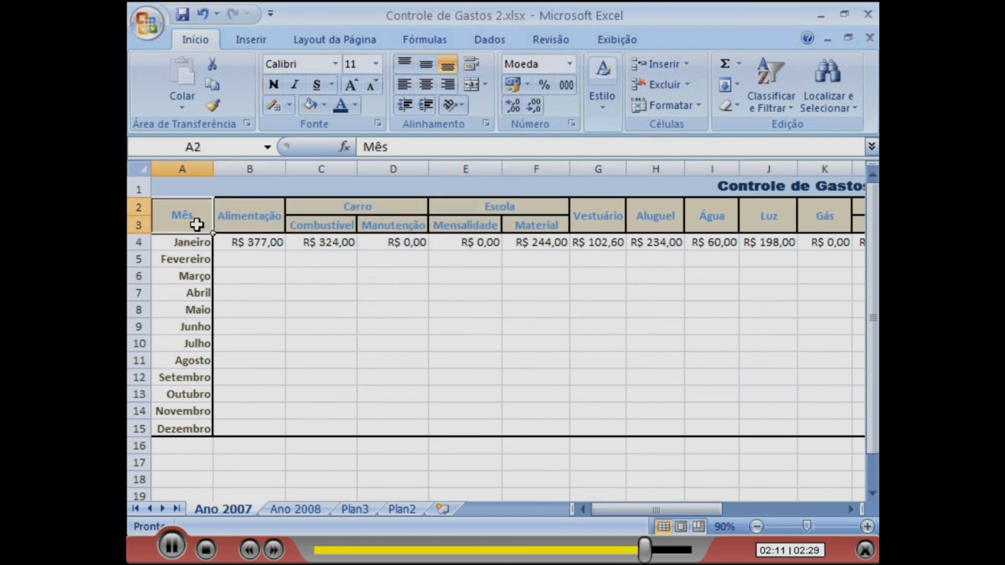
pyautogui.click(323, 107)
pyautogui.click(355, 272)
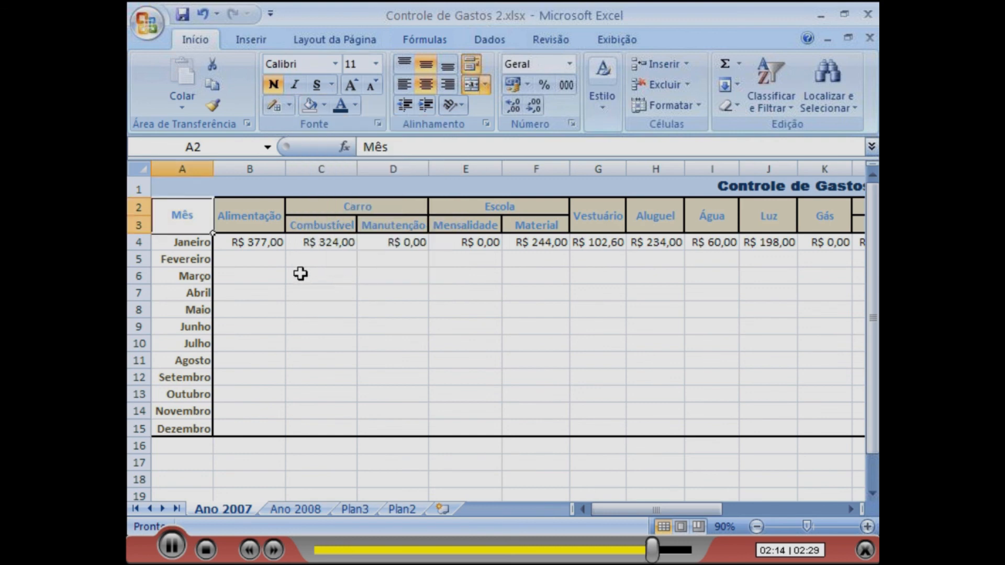
pyautogui.click(300, 273)
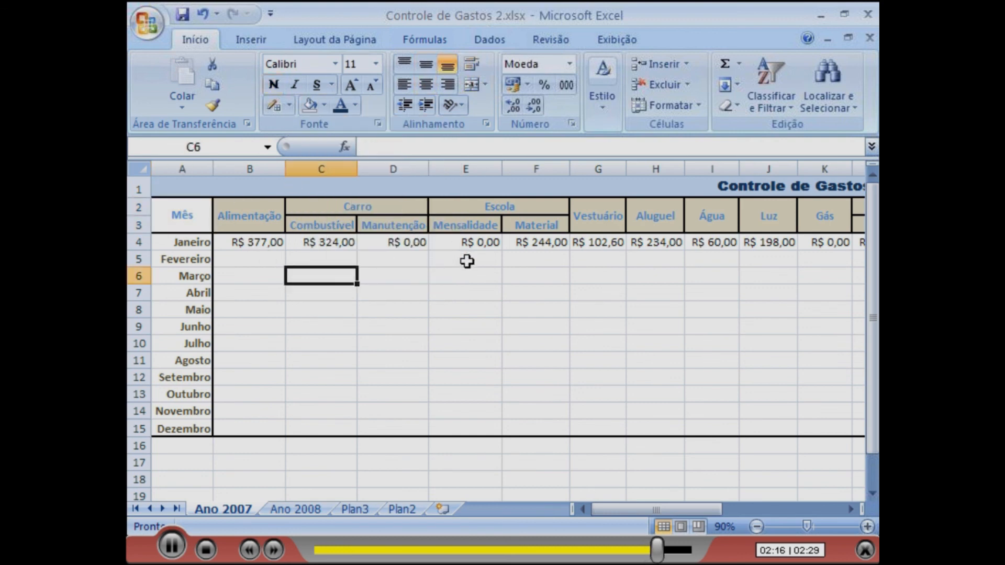
# Step: Fill the month names from Janeiro to Dezembro in A4:A15 with a very light grey theme colour
pyautogui.moveTo(195, 242); pyautogui.dragTo(194, 429)
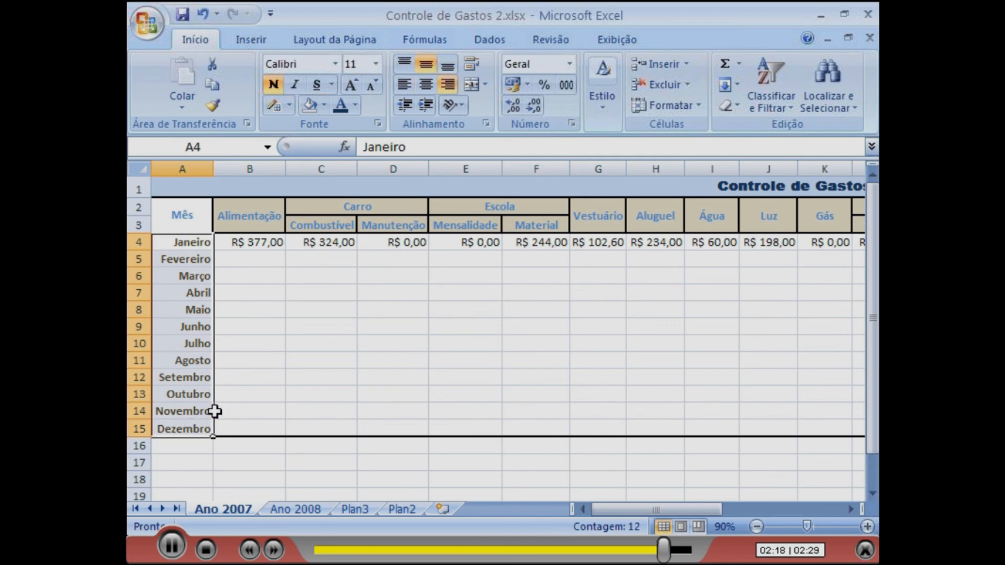
pyautogui.click(325, 105)
pyautogui.click(312, 159)
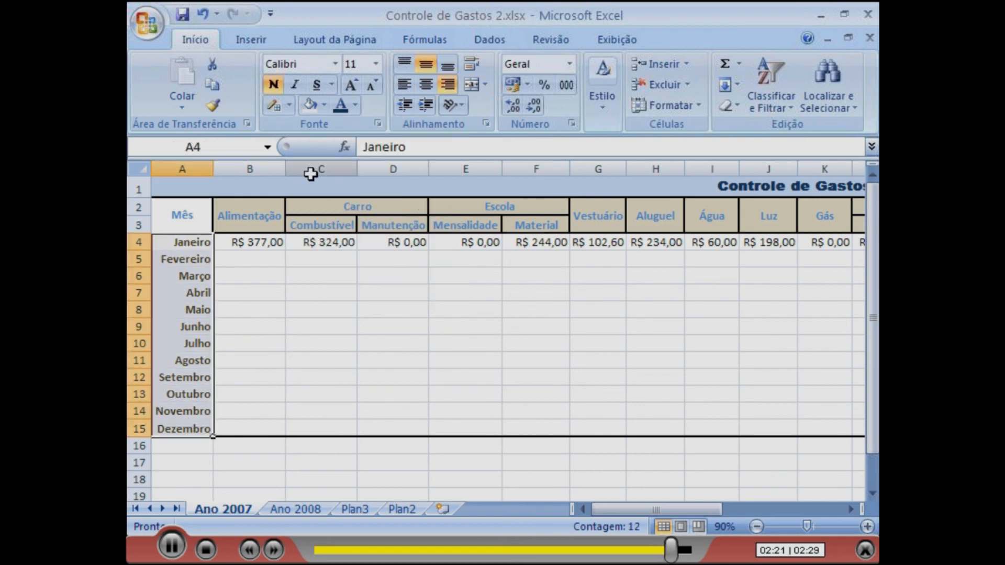
# Step: Fill the Mês header cell with a light blue theme colour
pyautogui.click(195, 216)
pyautogui.click(325, 105)
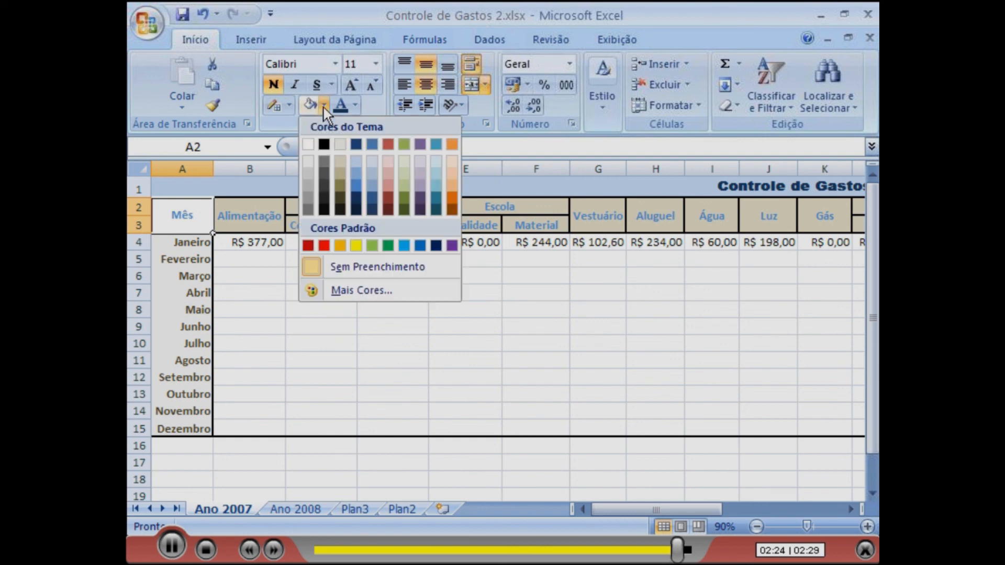
pyautogui.click(354, 166)
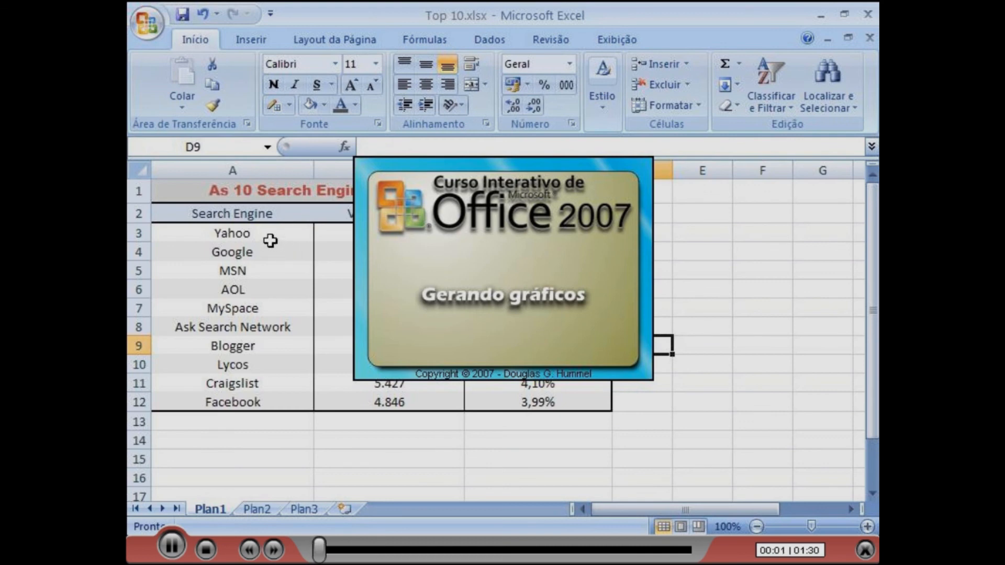
# Step: Select the search engine names, visits and percentages in A3:C12 of the Top 10.xlsx workbook
pyautogui.click(268, 236)
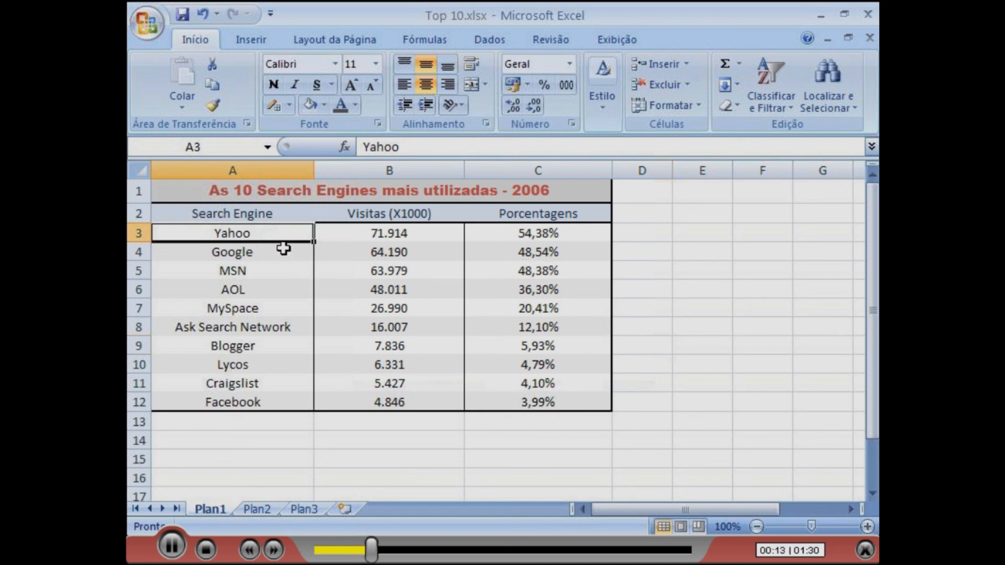
pyautogui.moveTo(281, 233); pyautogui.dragTo(558, 399)
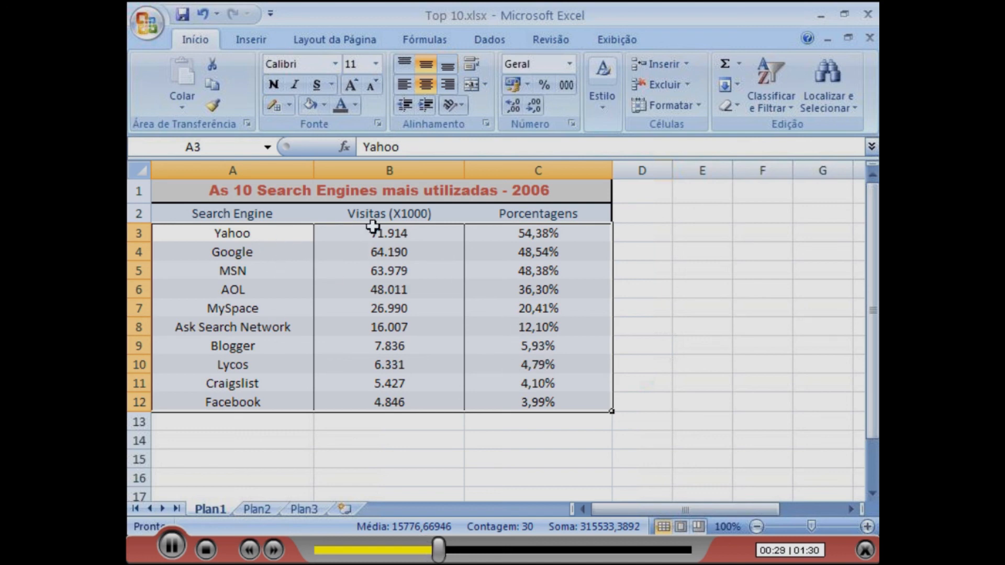
# Step: Examine the chart types that can be inserted, including the column, line, area, scatter and other chart variants
pyautogui.click(259, 38)
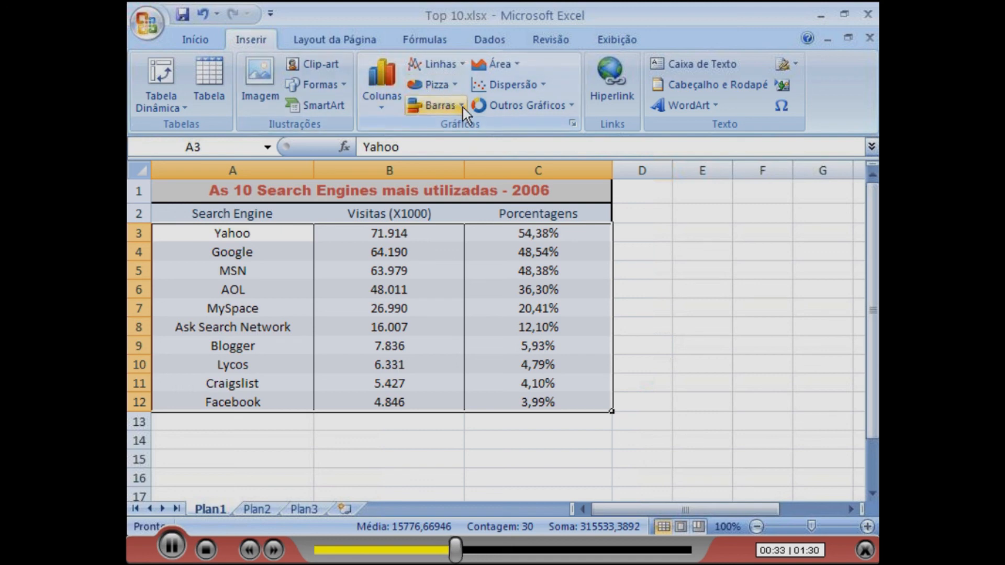
pyautogui.click(389, 102)
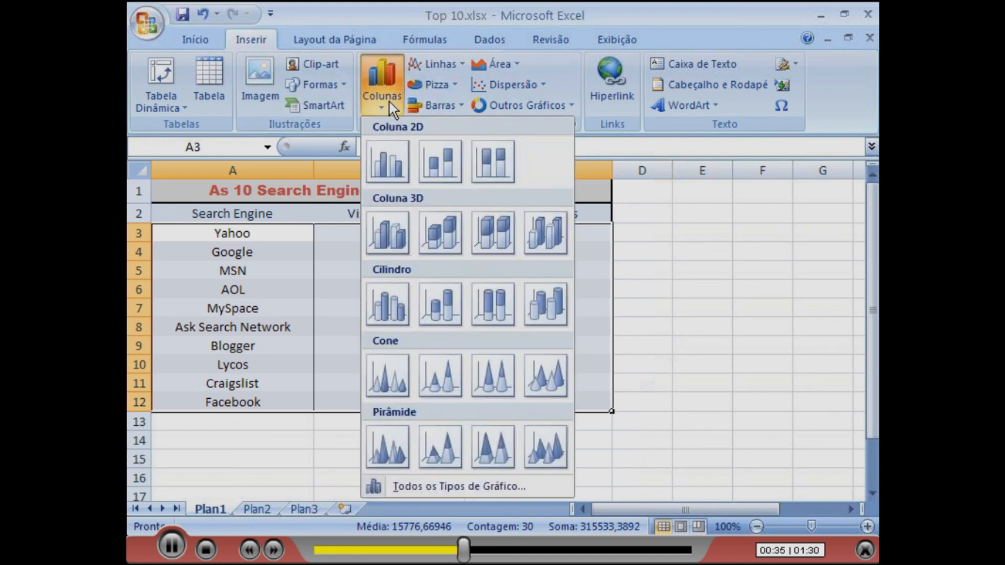
pyautogui.click(460, 61)
pyautogui.click(518, 62)
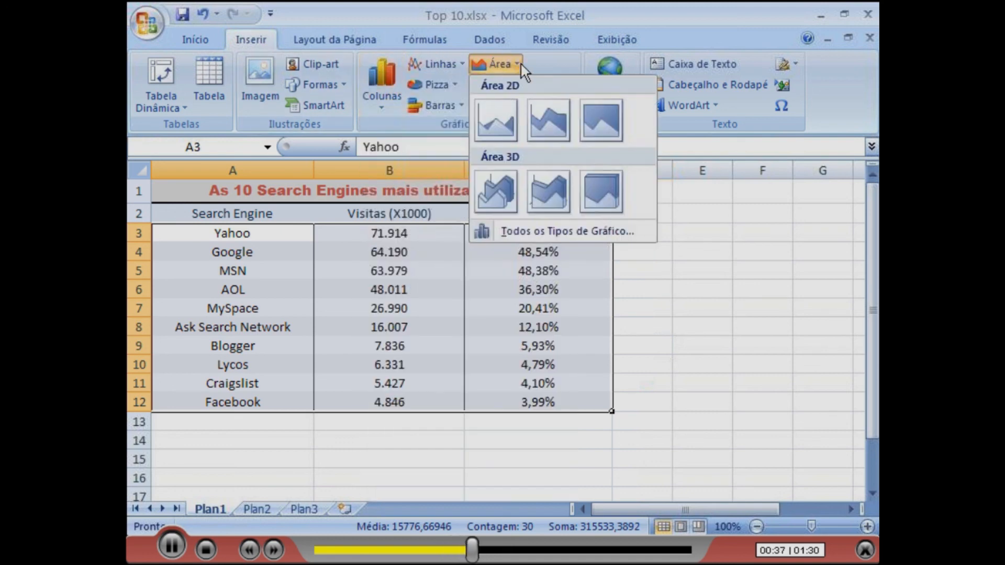
pyautogui.click(521, 62)
pyautogui.click(568, 107)
pyautogui.click(554, 105)
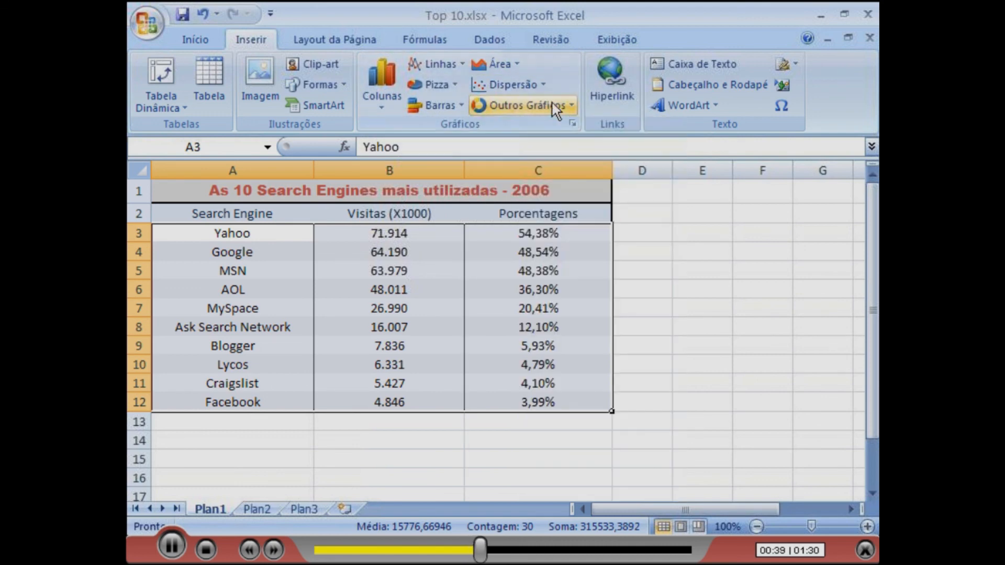
pyautogui.click(548, 87)
pyautogui.click(547, 89)
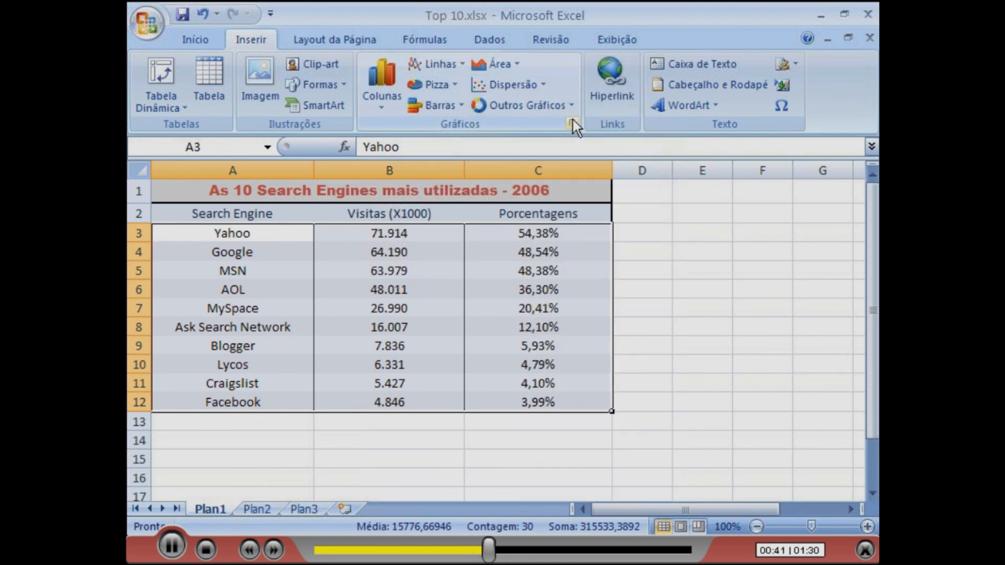
# Step: Insert an exploded pie chart of the selected search engine data and move it higher on the Plan1 sheet
pyautogui.click(572, 123)
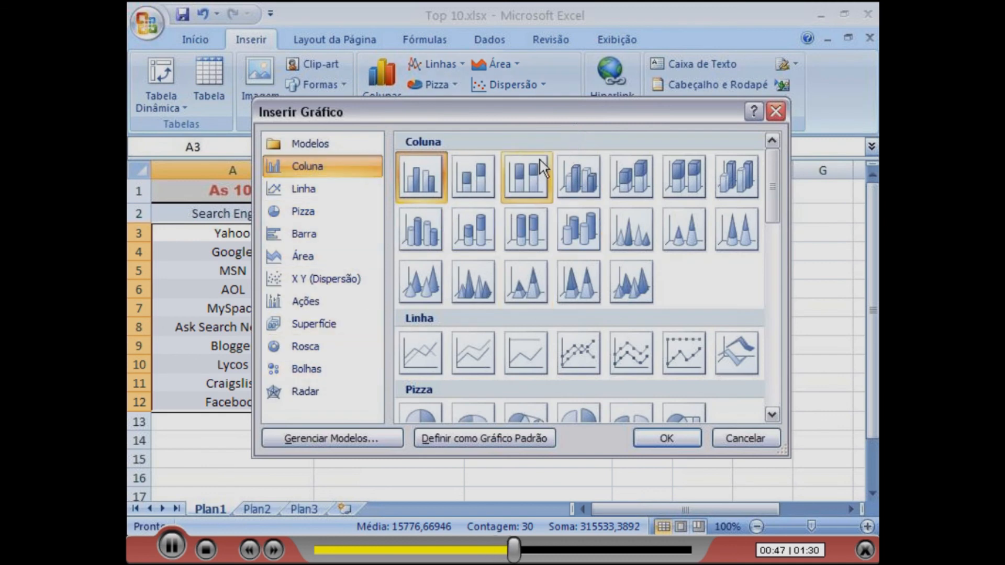
pyautogui.click(774, 375)
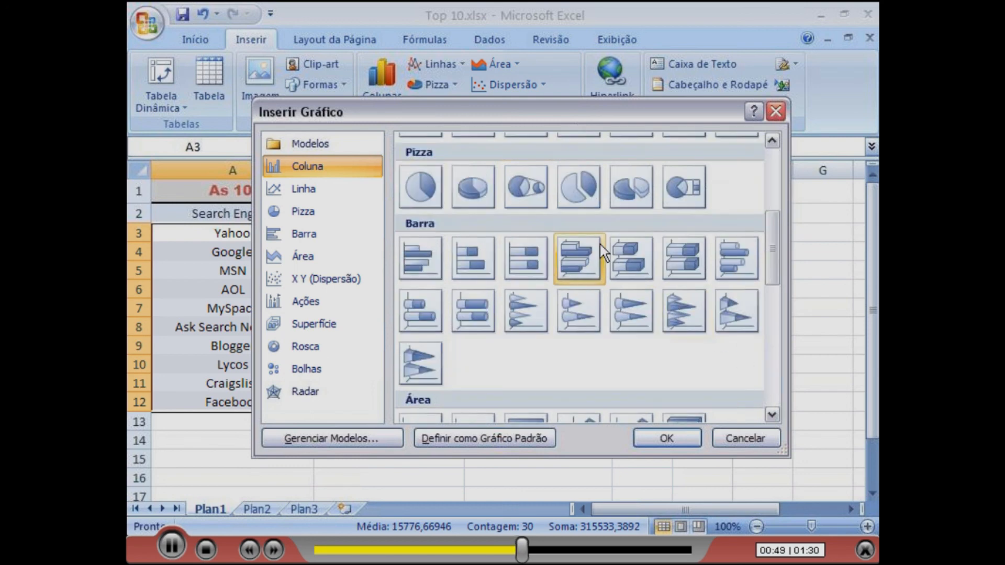
pyautogui.click(585, 201)
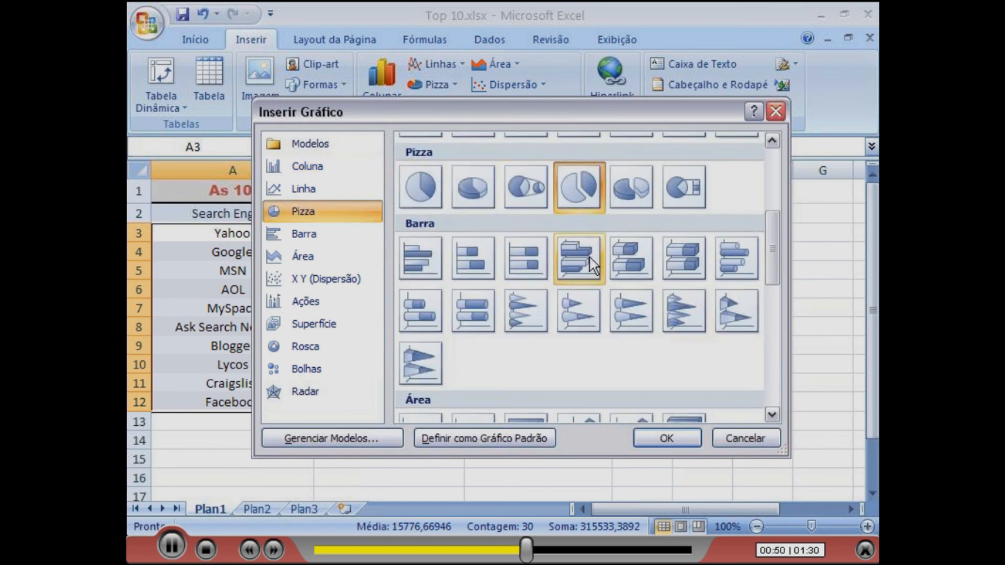
pyautogui.click(664, 438)
pyautogui.moveTo(599, 362); pyautogui.dragTo(574, 251)
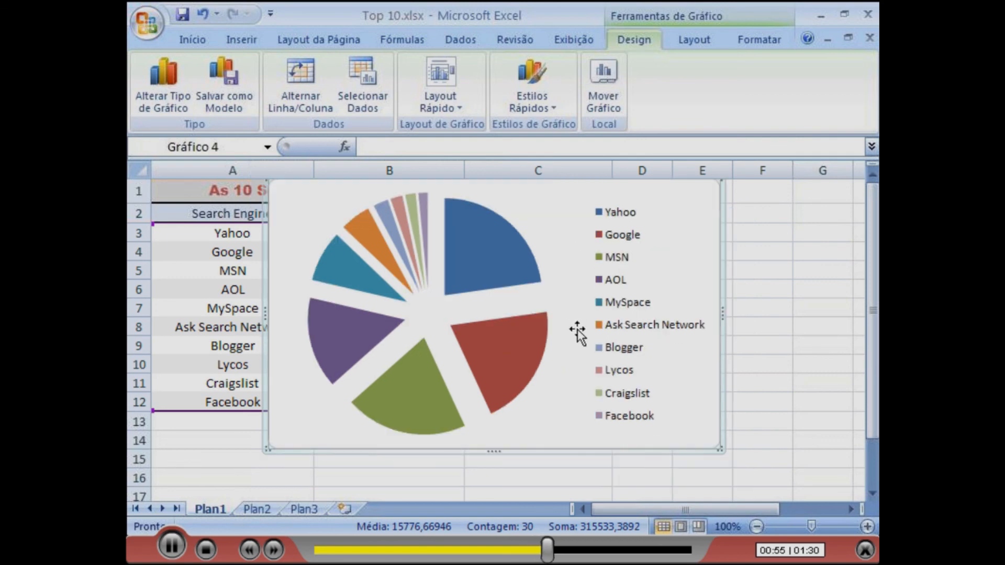
# Step: Move the pie chart to a new sheet named Gráfico
pyautogui.rightClick(574, 452)
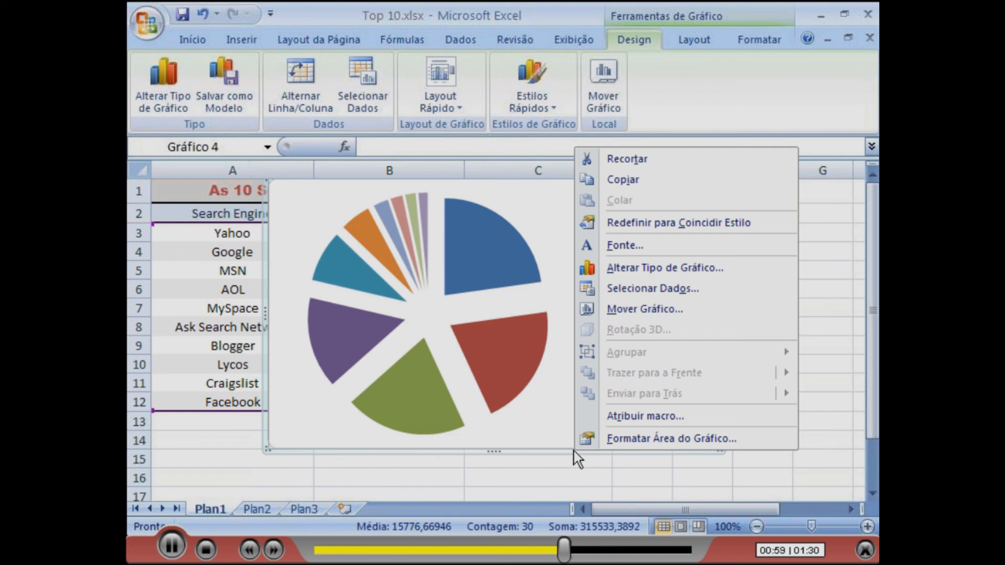
pyautogui.click(639, 314)
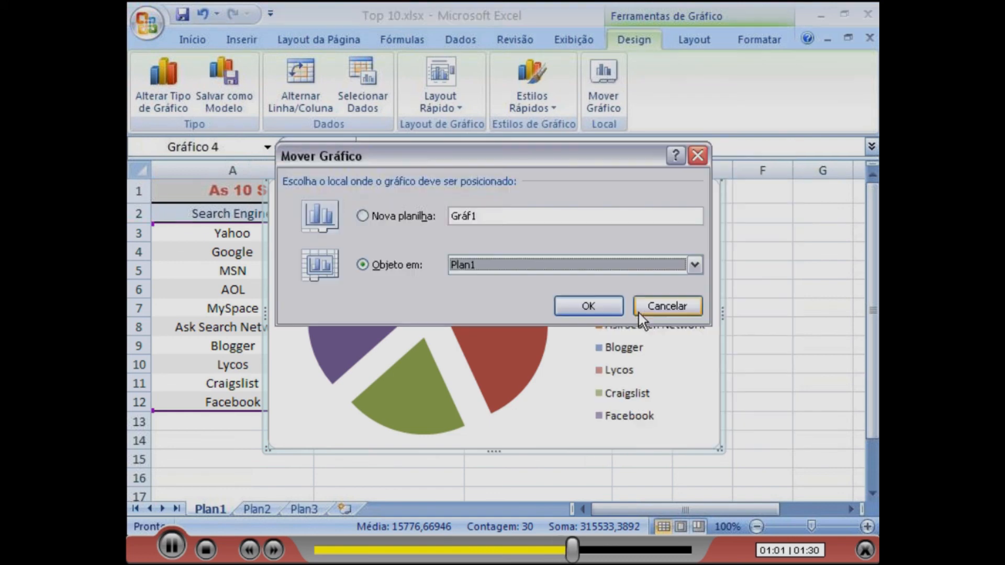
pyautogui.click(517, 266)
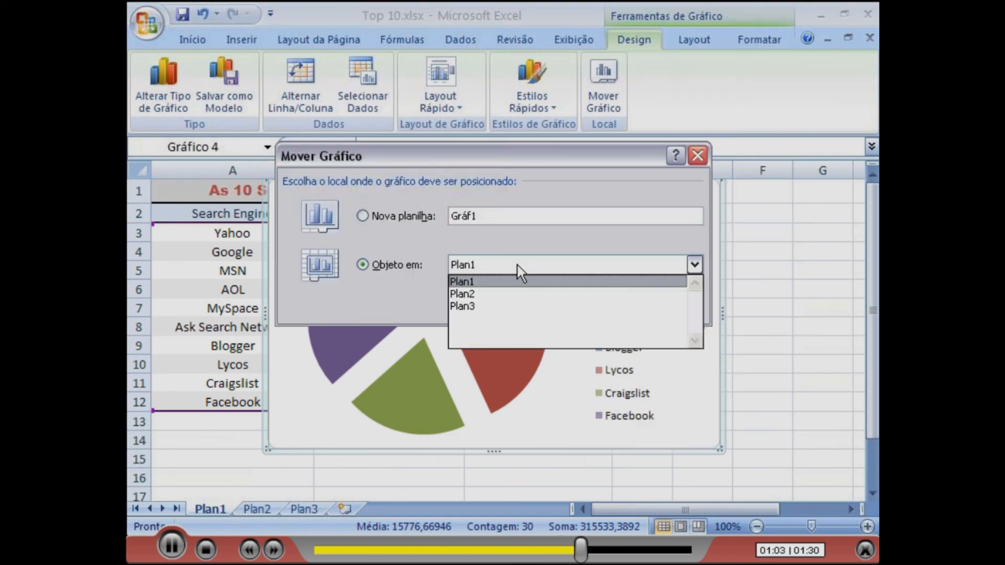
pyautogui.click(507, 294)
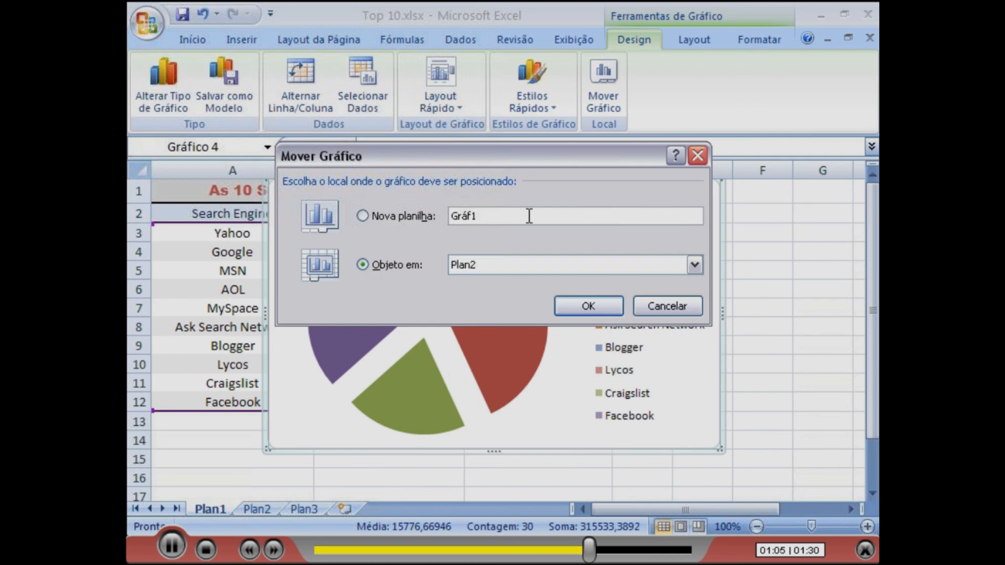
pyautogui.click(529, 216)
pyautogui.press('BackSpace')
pyautogui.write('ico')
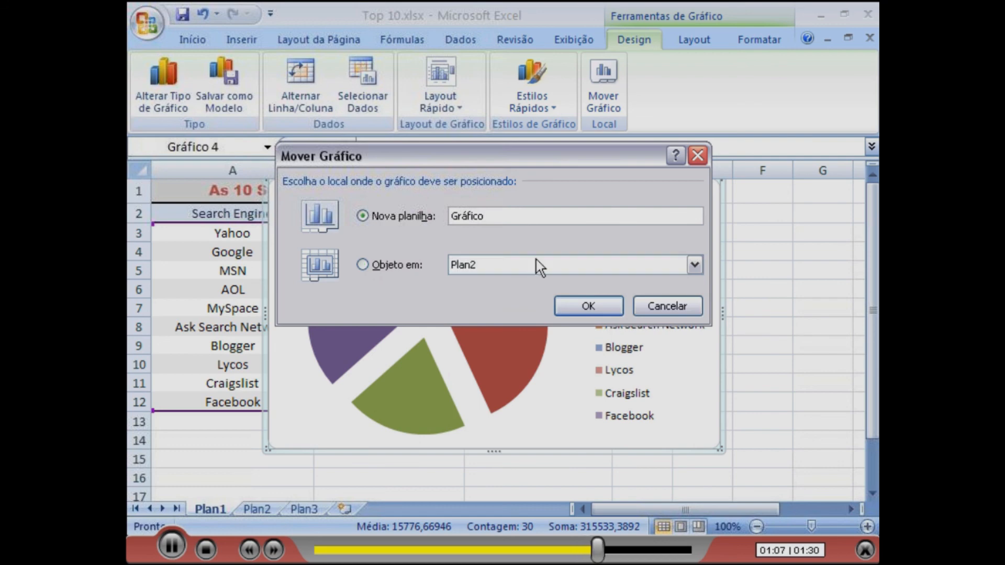
pyautogui.click(563, 304)
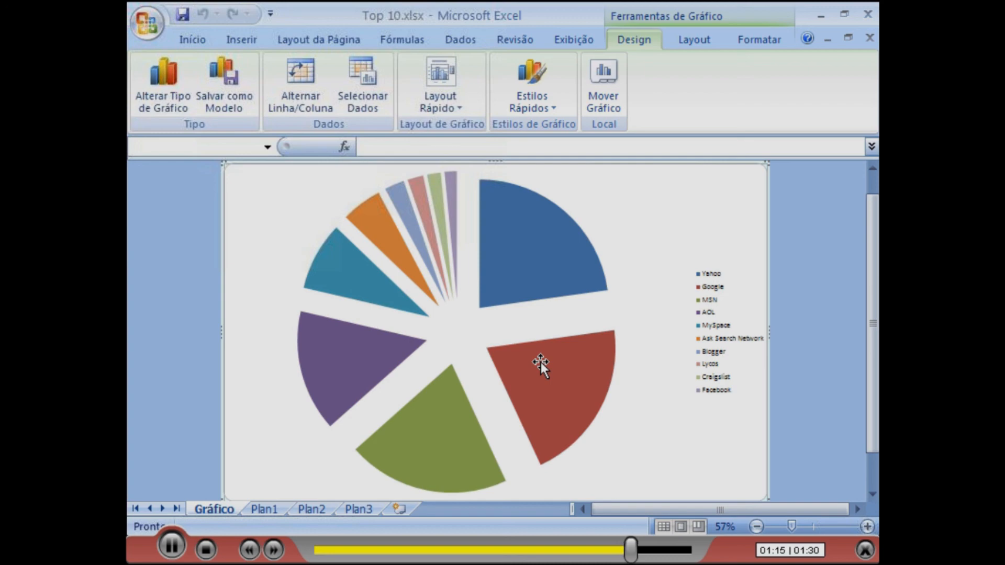
# Step: Change the chart on the Gráfico sheet to the basic doughnut type (Rosca)
pyautogui.rightClick(515, 223)
pyautogui.rightClick(593, 166)
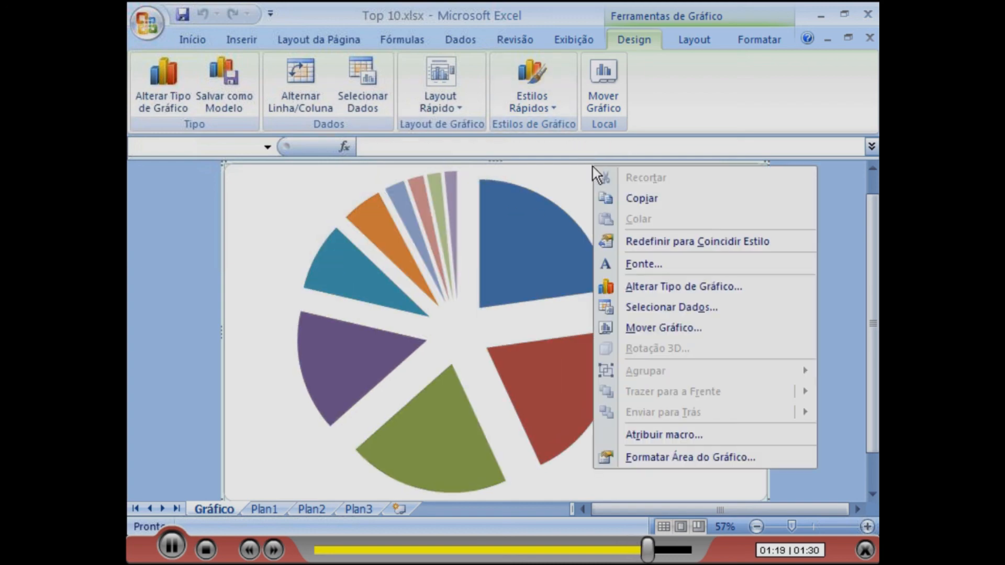
pyautogui.click(608, 294)
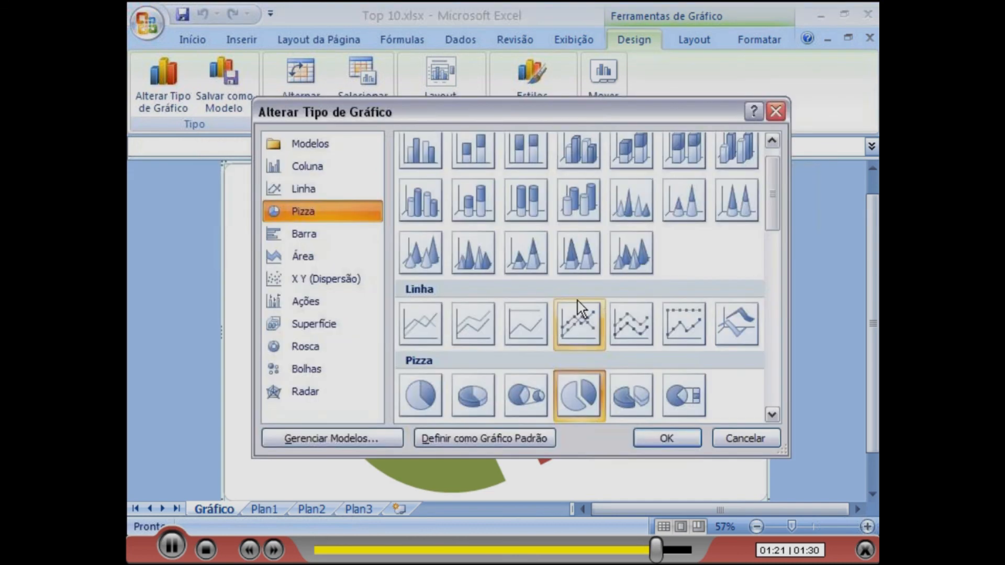
pyautogui.click(420, 336)
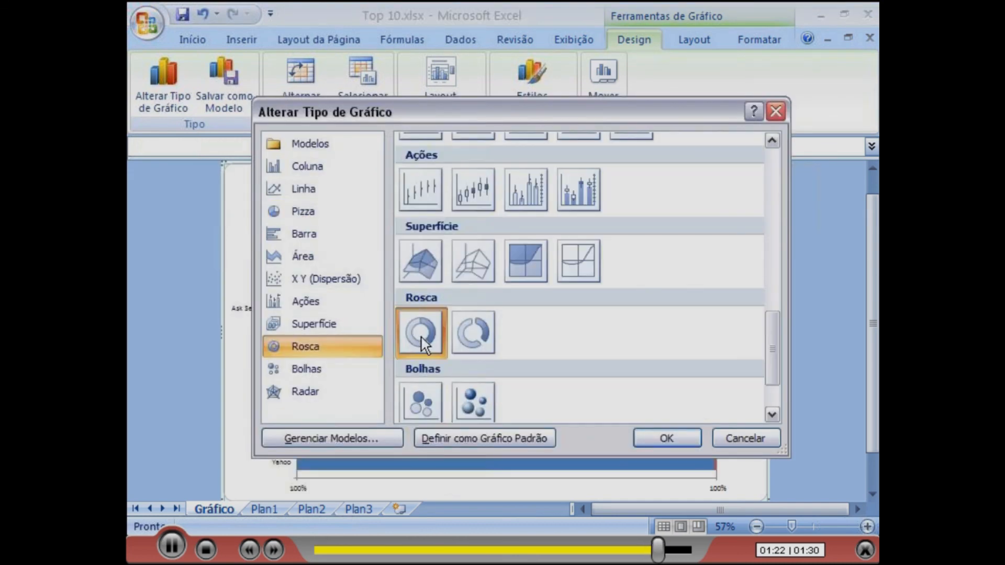
pyautogui.click(656, 438)
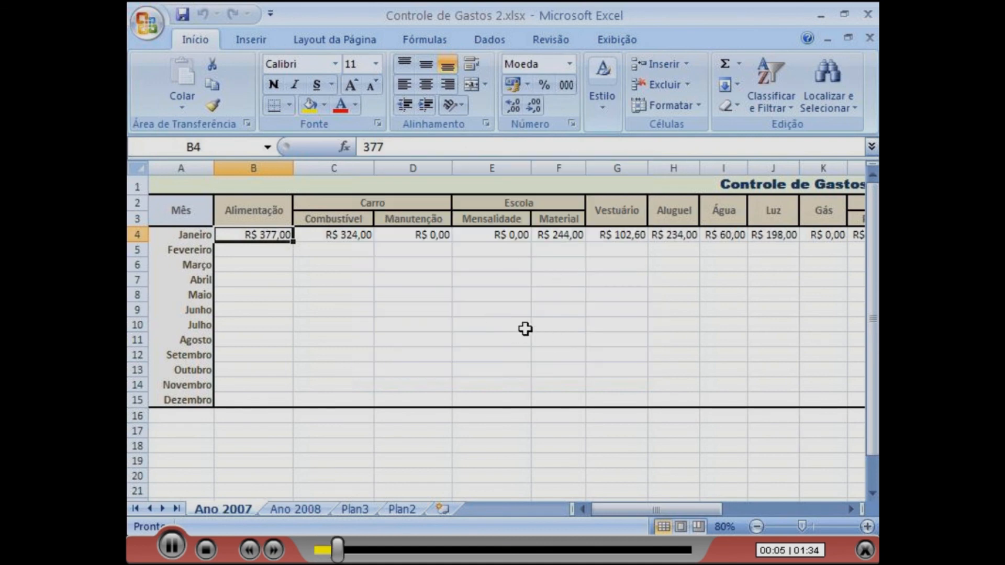
# Step: Look across the columns of the Controle de Gastos - 2007 table on the Ano 2007 sheet
pyautogui.click(849, 508)
pyautogui.click(849, 509)
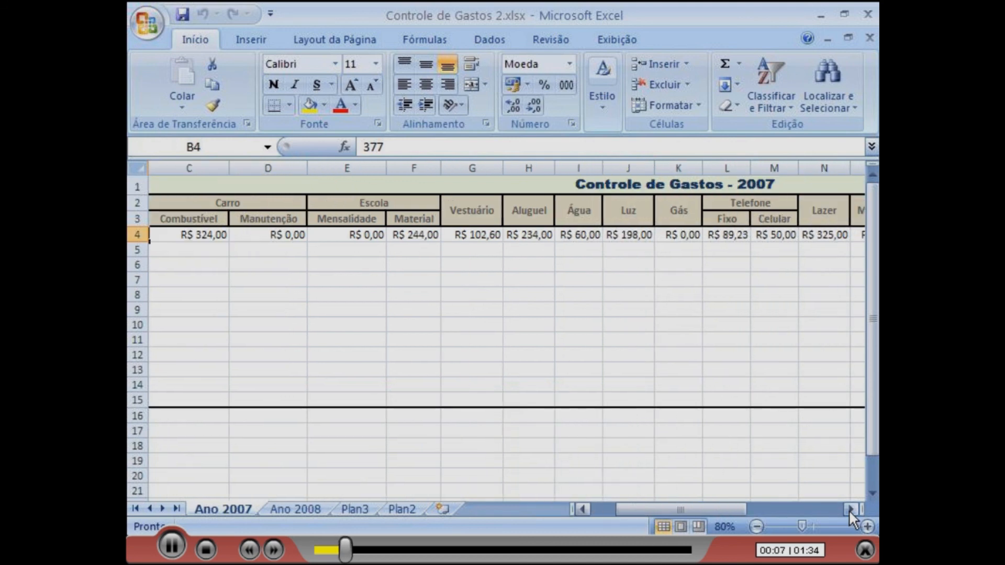
pyautogui.click(849, 508)
pyautogui.click(849, 509)
pyautogui.moveTo(772, 507); pyautogui.dragTo(701, 507)
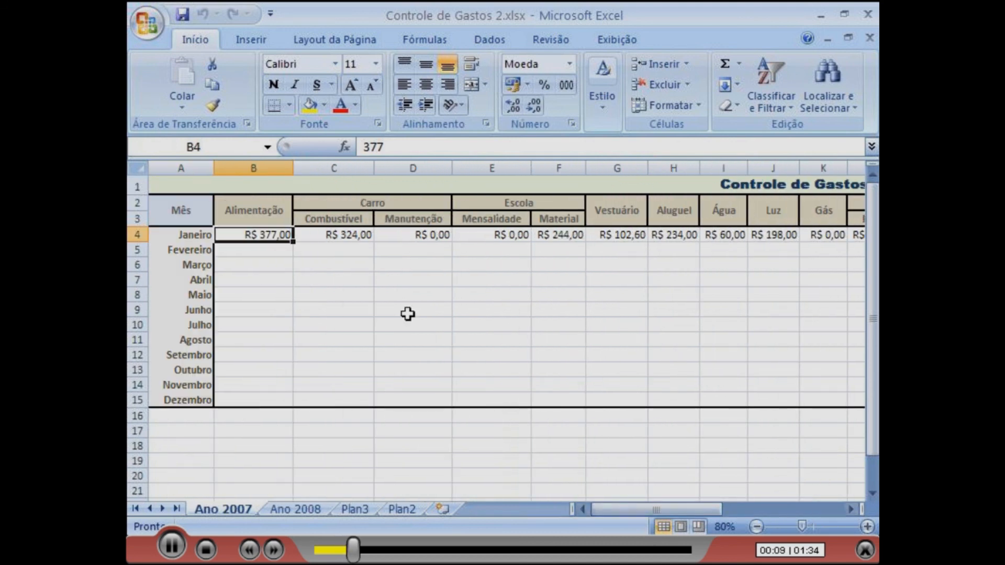
# Step: Open the print settings for Controle de Gastos 2.xlsx and review the available printers and the number of copies
pyautogui.click(148, 23)
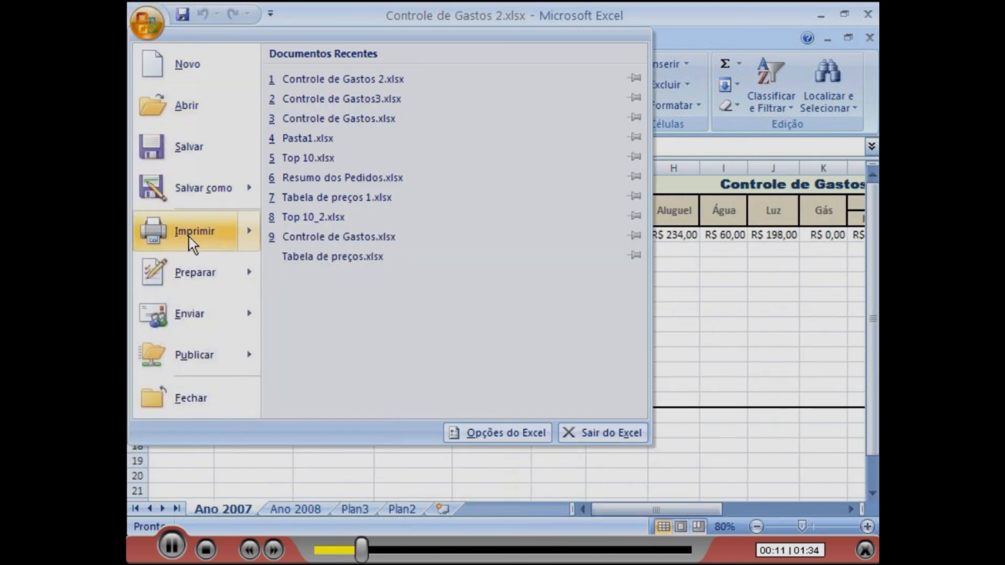
pyautogui.moveTo(195, 237)
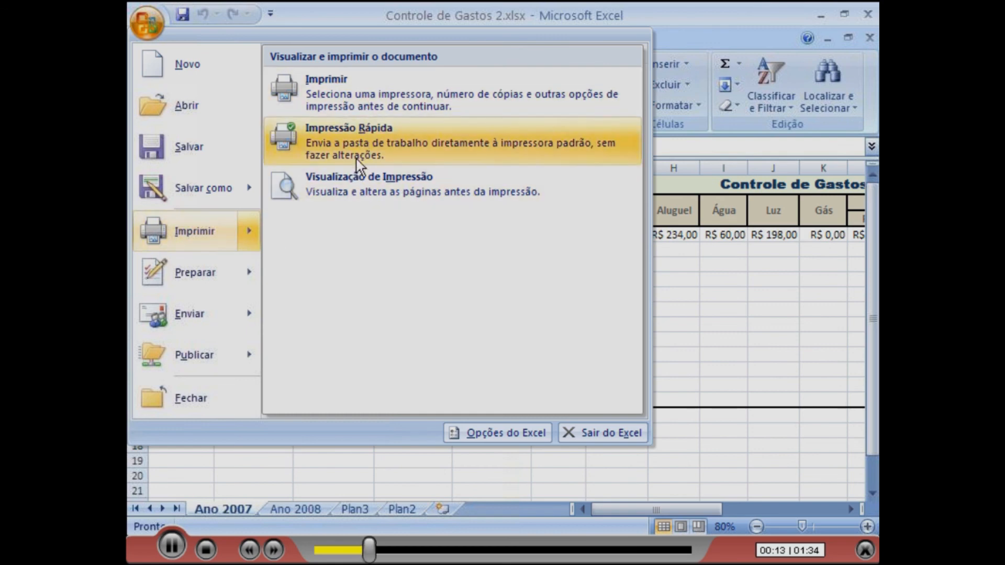
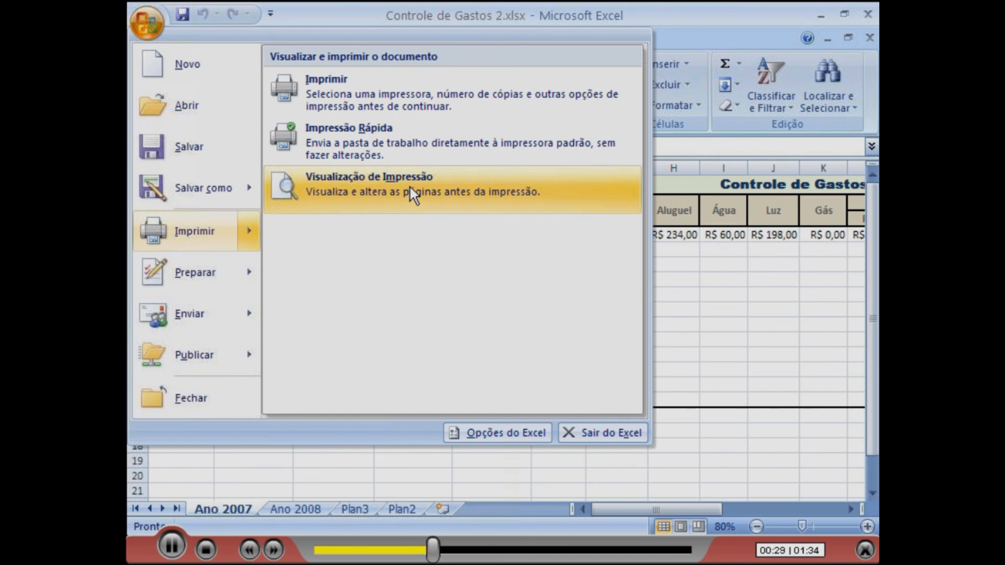
pyautogui.click(406, 104)
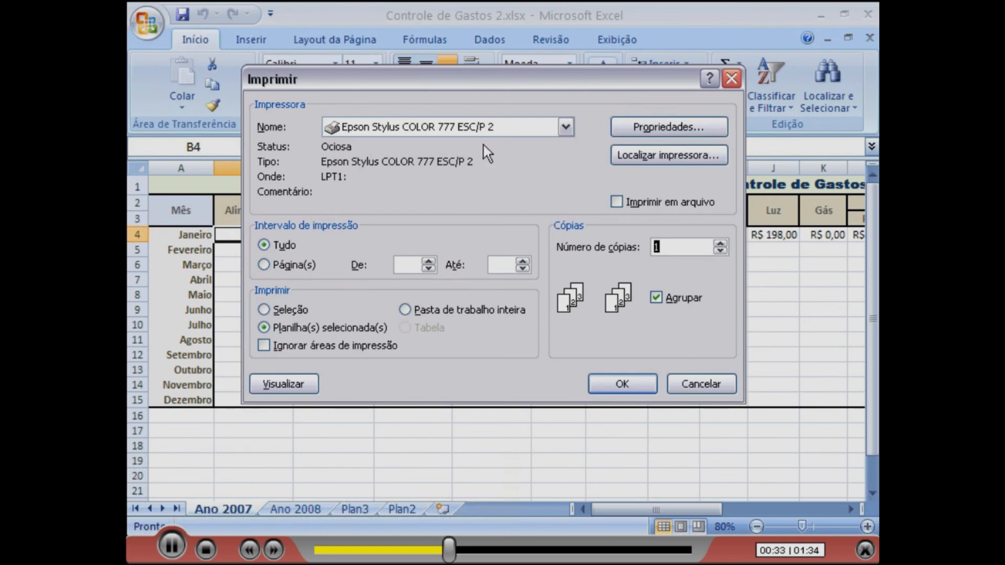
pyautogui.click(565, 127)
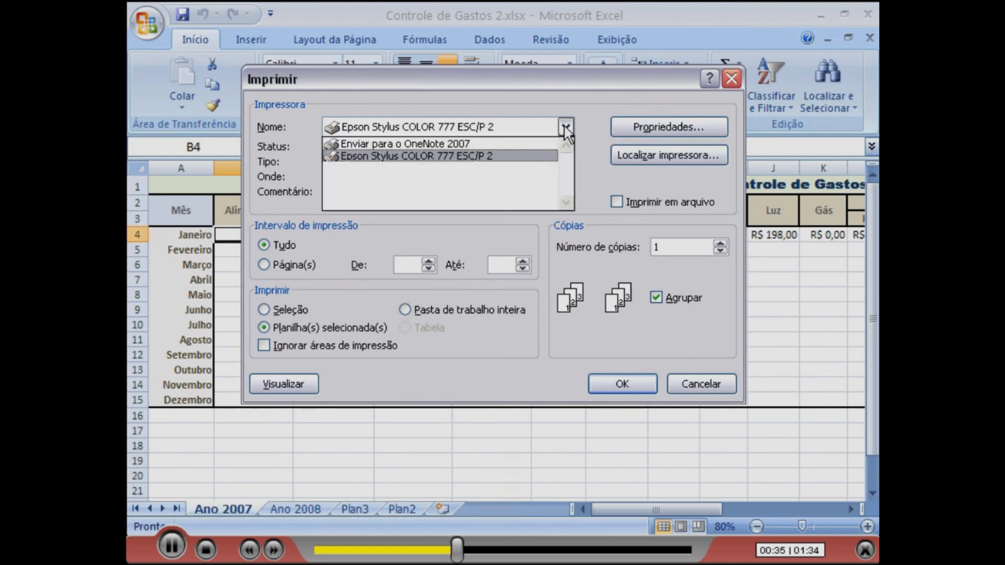
pyautogui.click(566, 127)
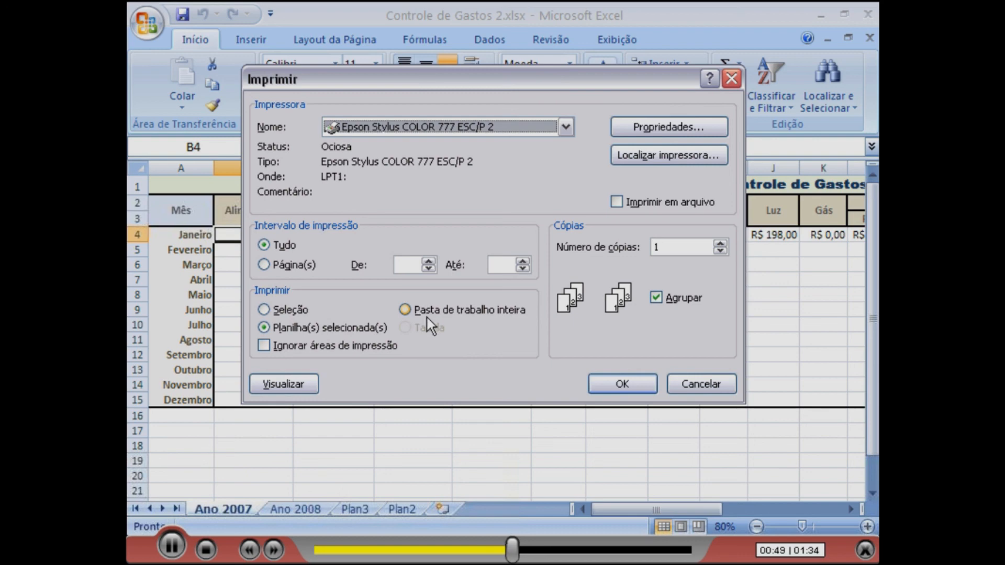
pyautogui.doubleClick(675, 244)
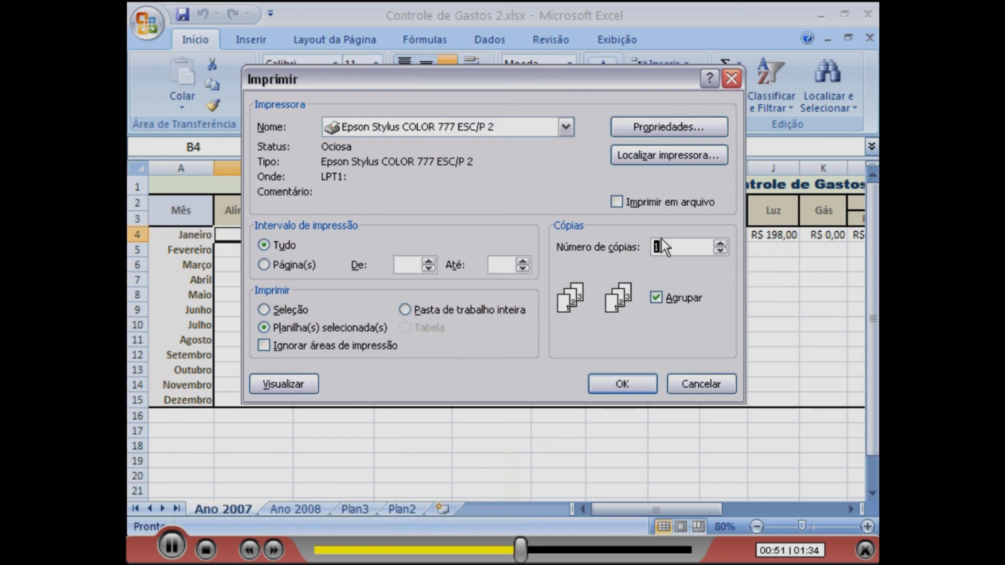
pyautogui.click(663, 253)
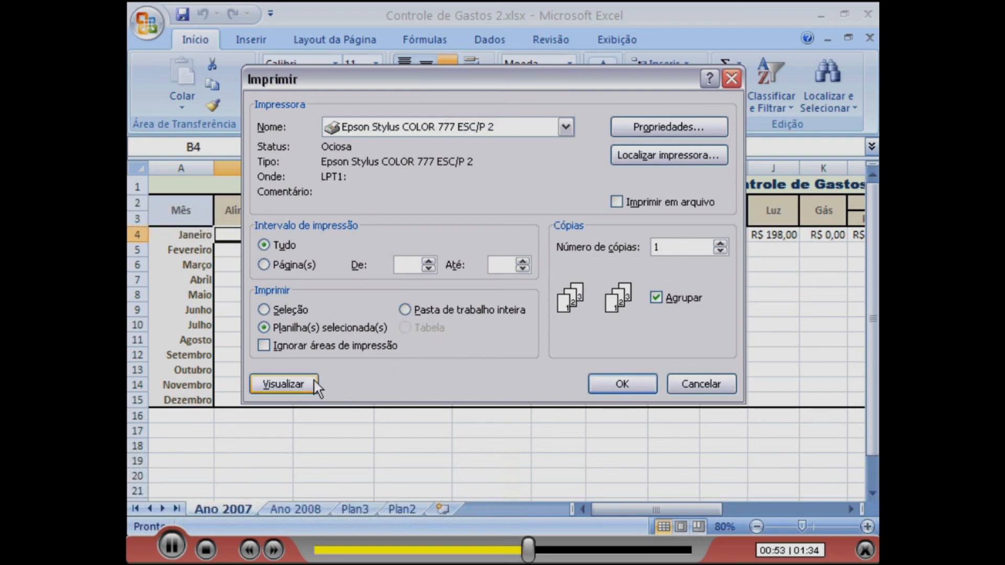
# Step: Preview the Ano 2007 sheet's printout and review the paper size and print quality options in its page setup
pyautogui.click(295, 382)
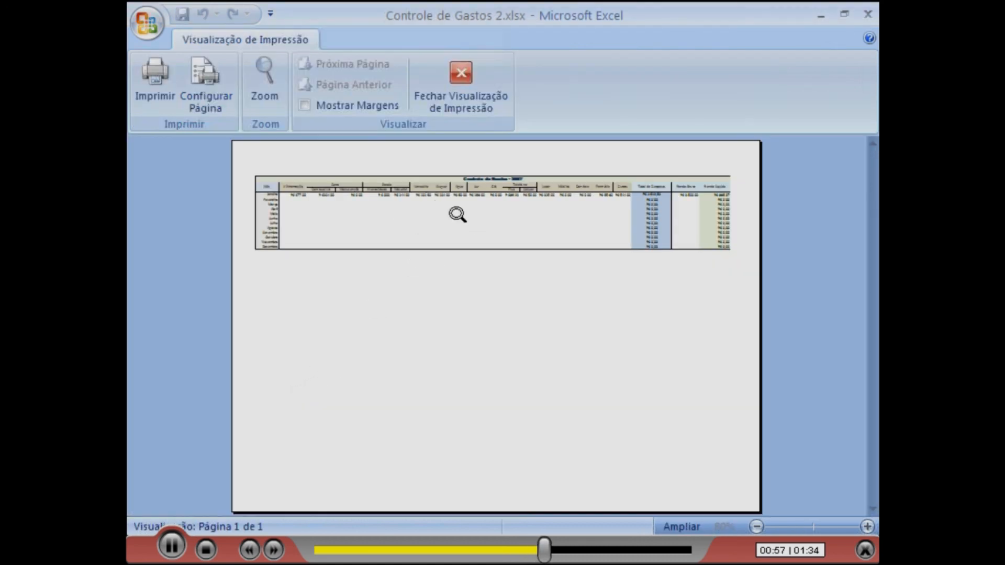
pyautogui.click(212, 99)
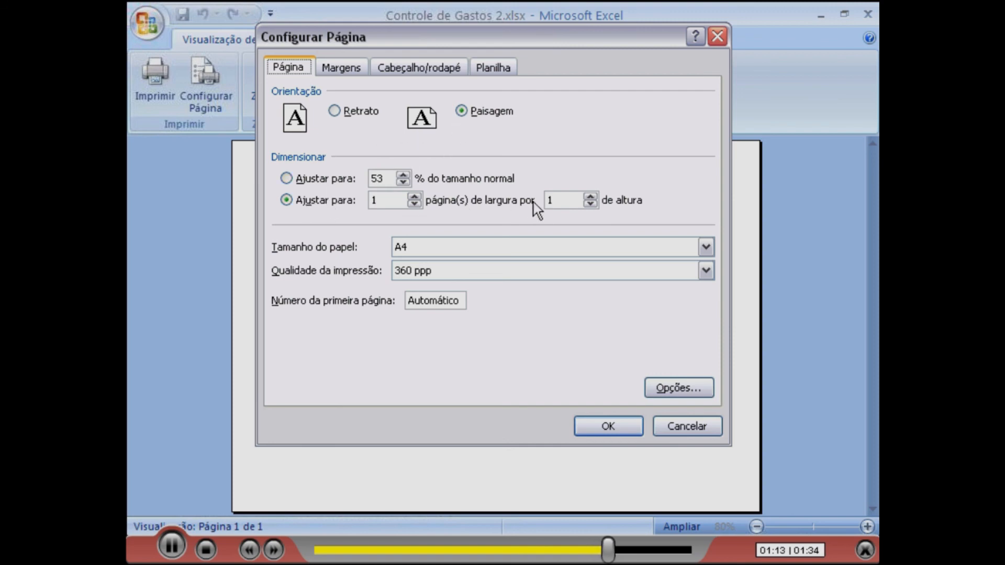
pyautogui.click(706, 247)
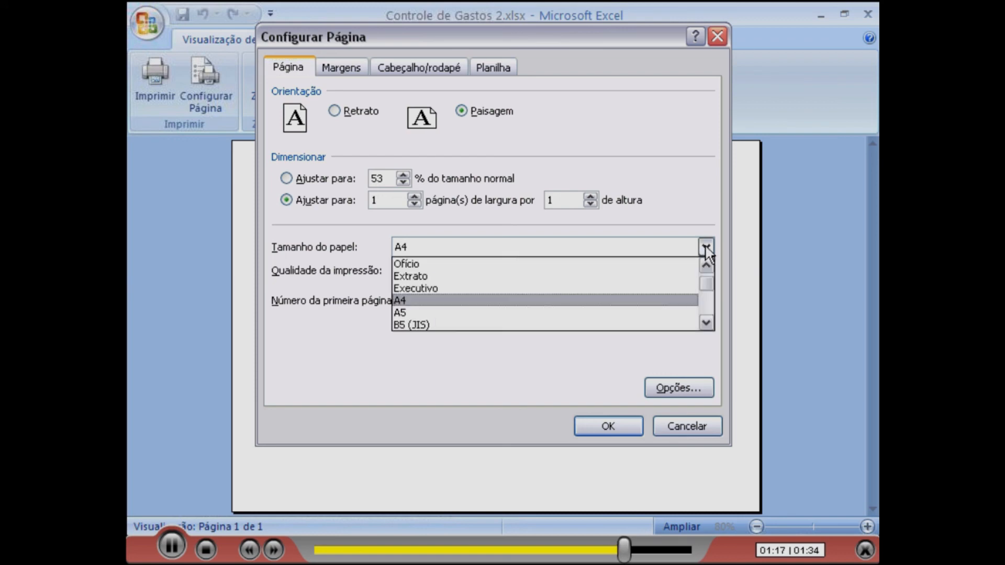
pyautogui.click(706, 247)
pyautogui.click(705, 270)
pyautogui.click(703, 270)
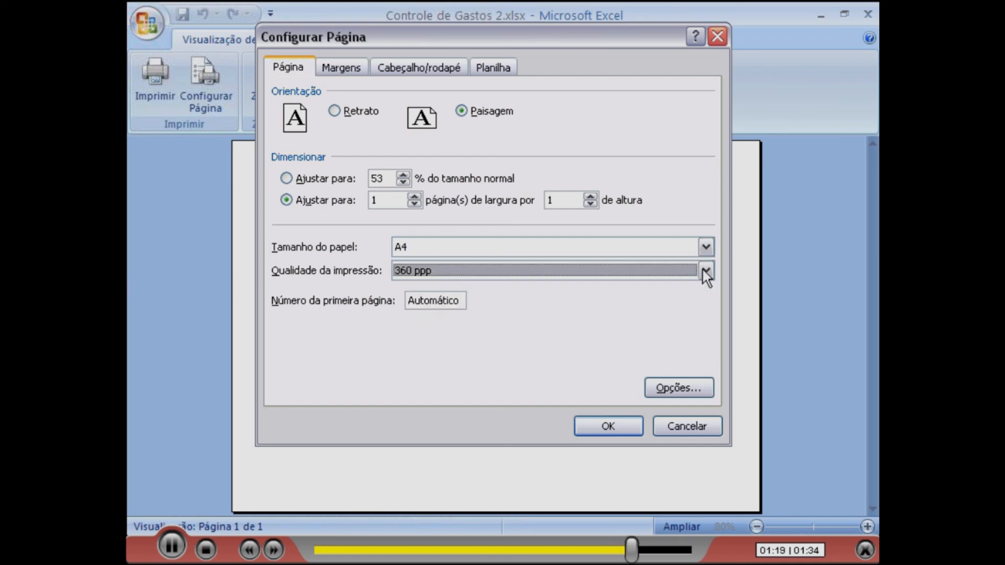
pyautogui.click(592, 426)
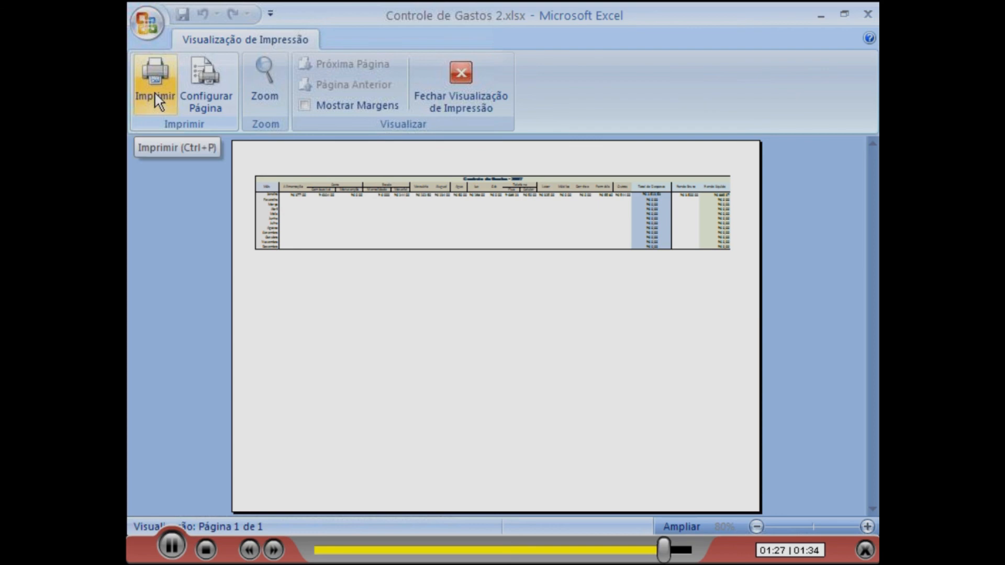
pyautogui.click(460, 86)
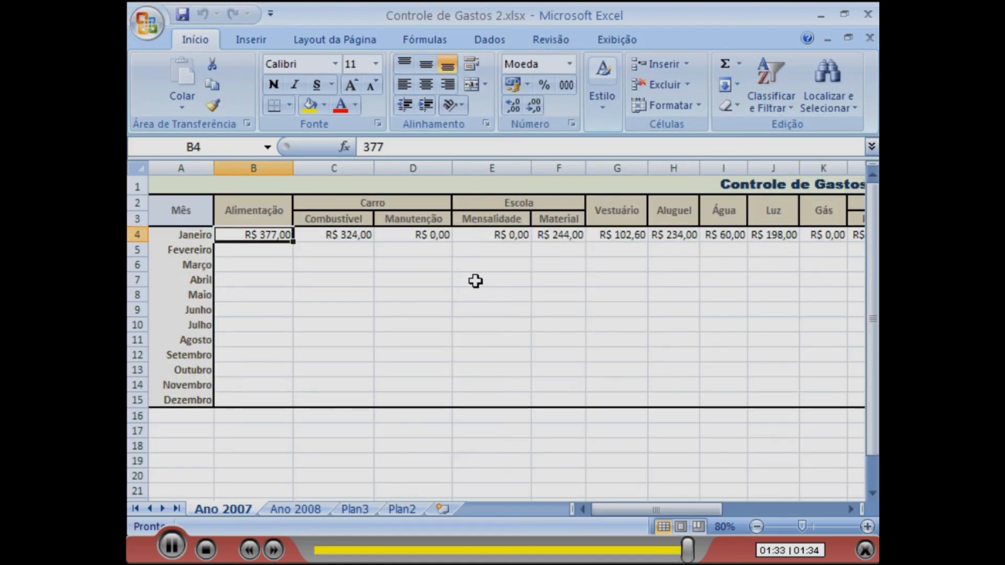